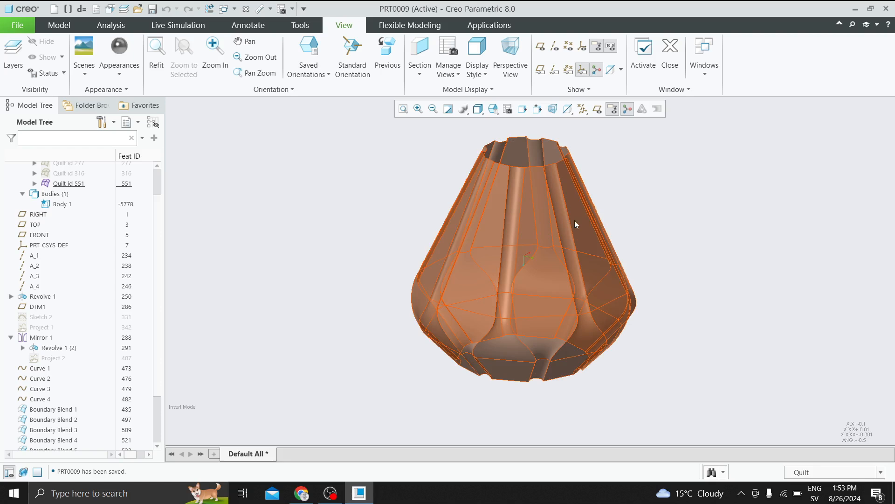
- Restrict selection to surfaces and select the six adjoining faces that make up one repeating segment of the vase
click(876, 469)
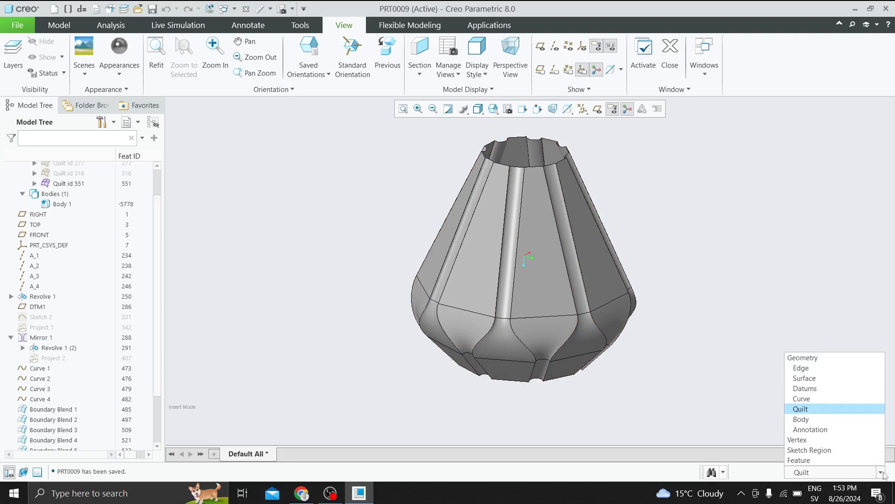
click(809, 378)
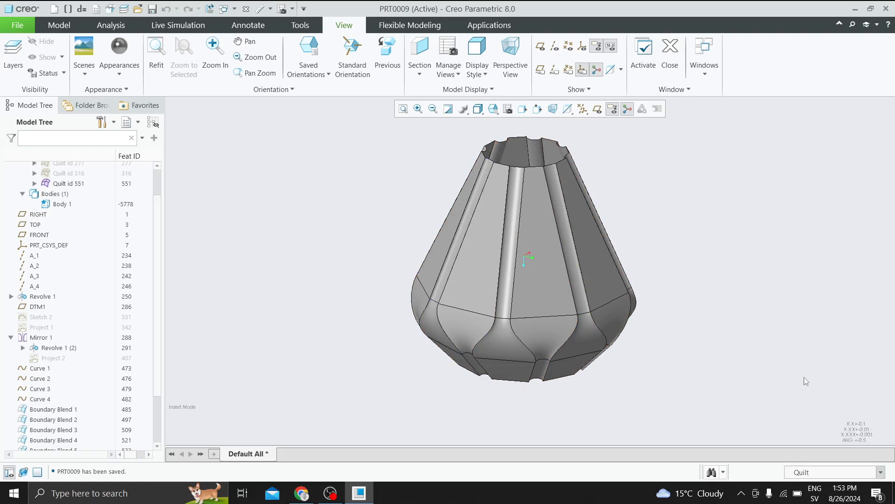
click(535, 286)
ctrl+click(543, 332)
ctrl+click(516, 344)
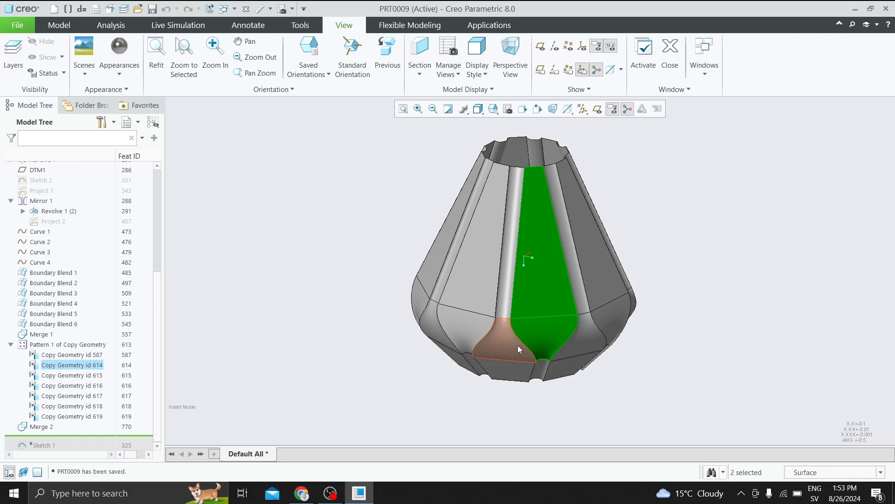
ctrl+click(502, 308)
ctrl+click(518, 371)
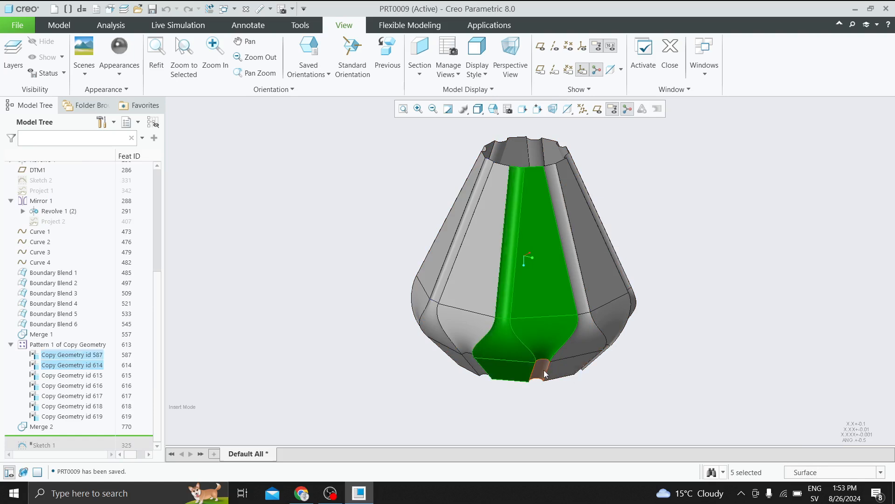
ctrl+click(542, 370)
- Examine the selected vase segment from several angles, clear the selection, and check where Boundary Blend 1 lies on the vase
scroll(495, 255, down, 5)
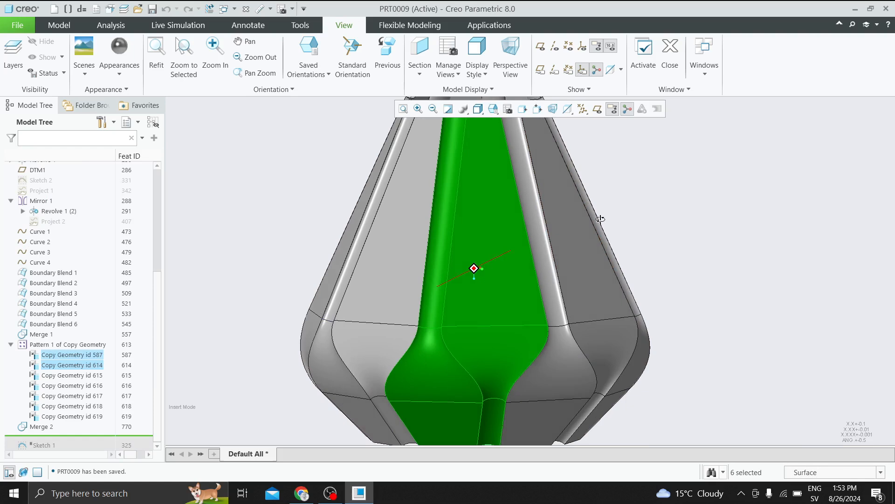
scroll(496, 254, up, 4)
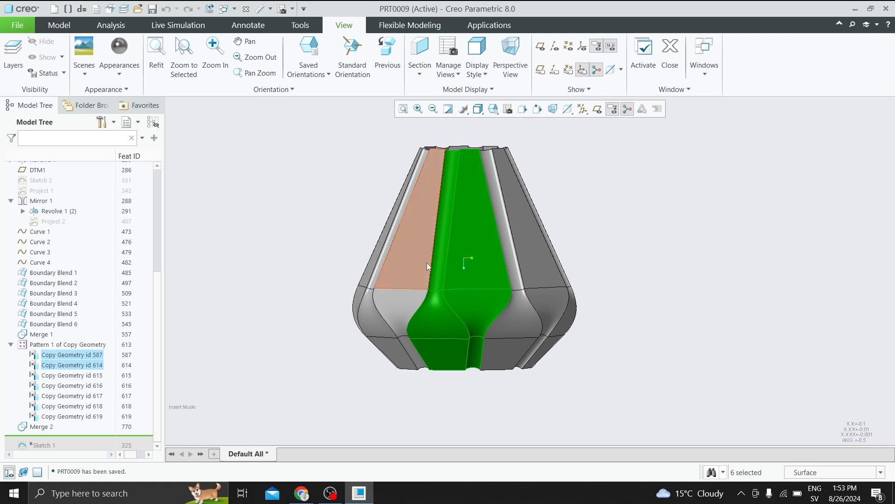
middle_drag(462, 263, 459, 297)
mouse_move(511, 187)
middle_down()
mouse_move(510, 196)
mouse_move(506, 180)
mouse_move(542, 187)
middle_up()
click(611, 184)
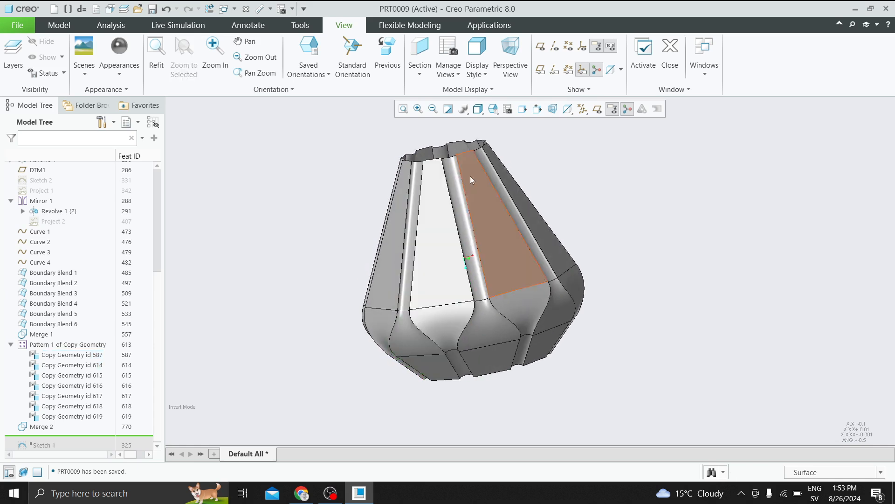
click(56, 276)
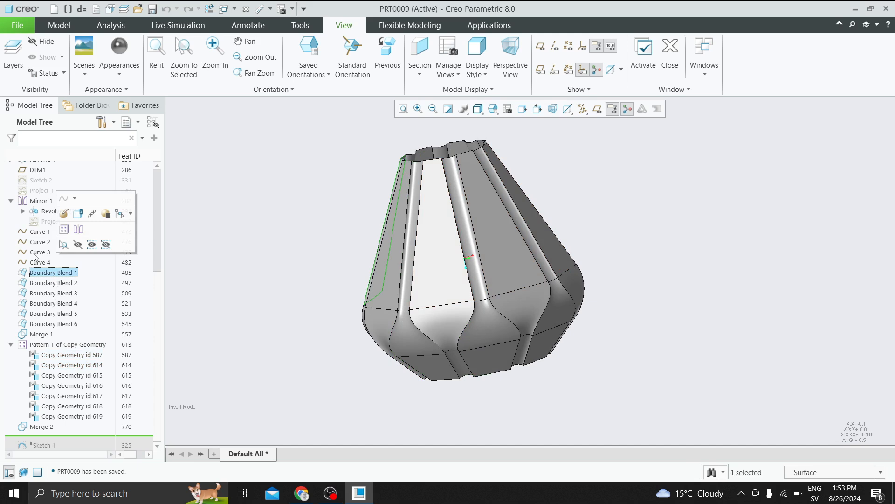
click(278, 249)
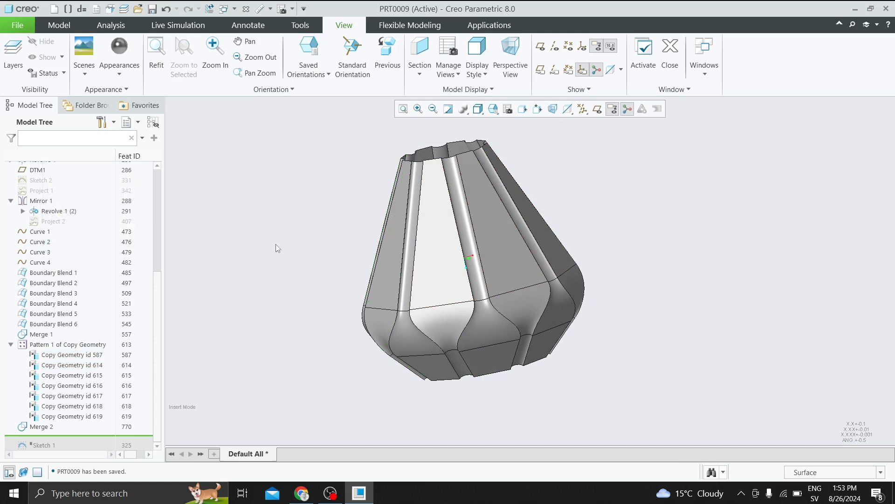
middle_drag(397, 246, 456, 239)
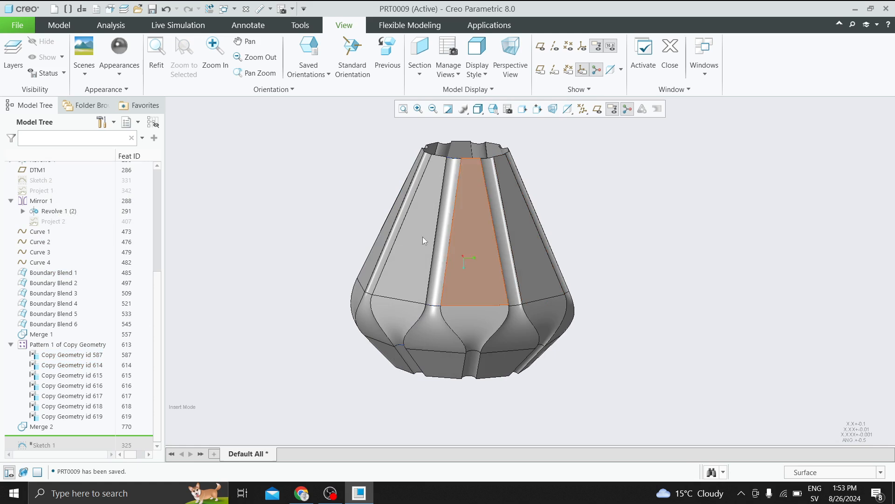
- Create a new part PRT0010 and maximize its window
click(54, 8)
click(507, 365)
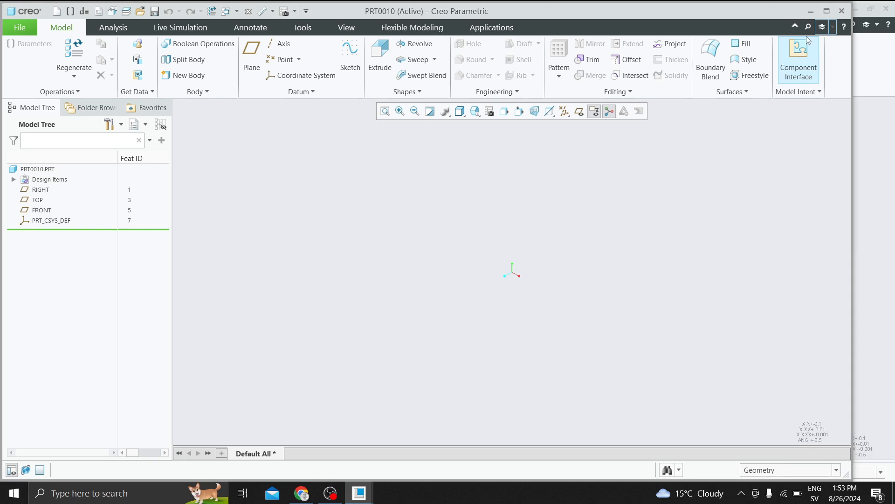
click(827, 11)
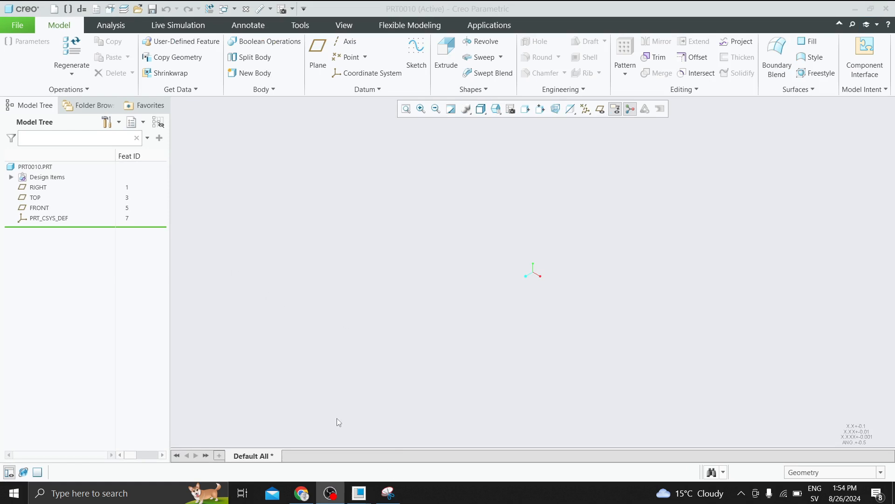
- Switch back to PRT0009 and orient the vase to the saved TOP view
mouse_move(359, 493)
click(290, 438)
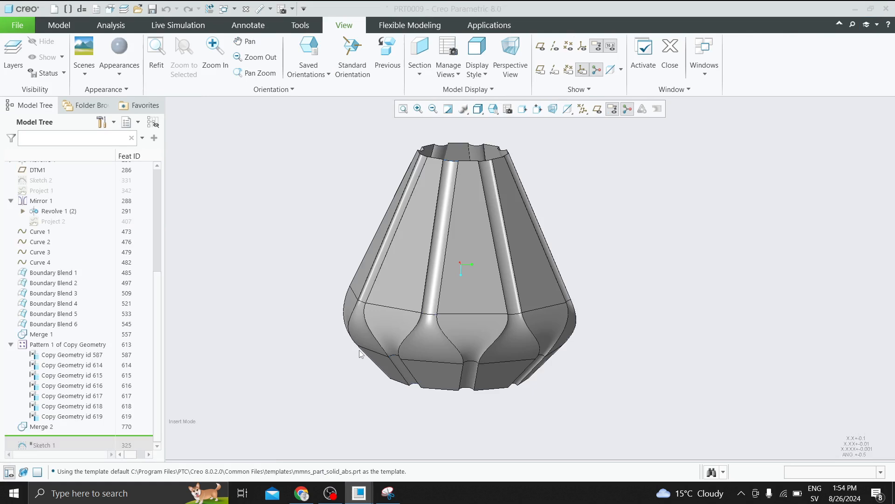
click(493, 109)
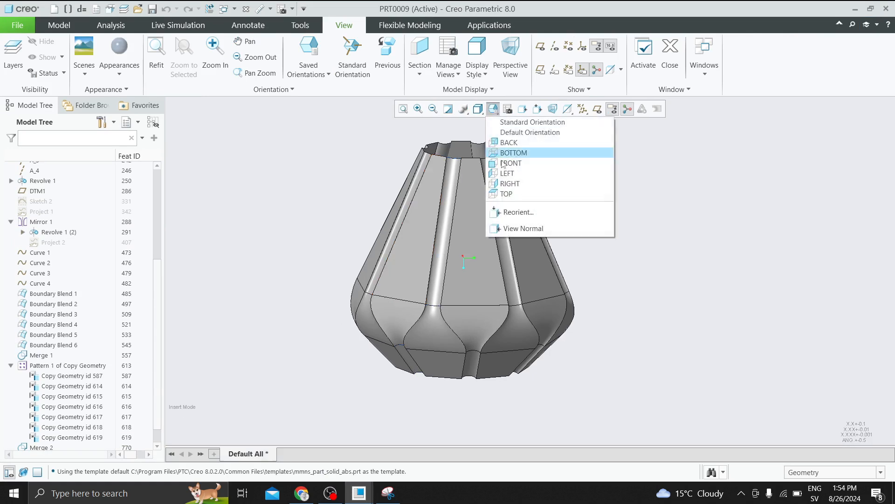
click(506, 165)
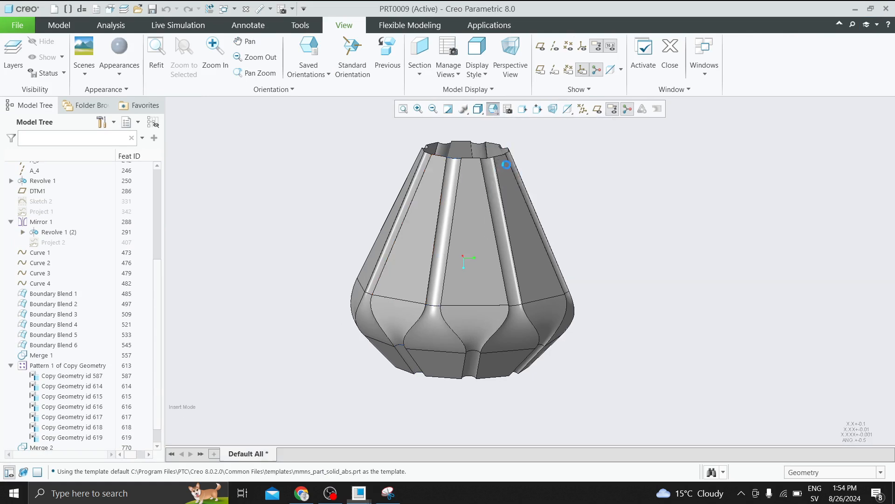
click(493, 108)
click(511, 191)
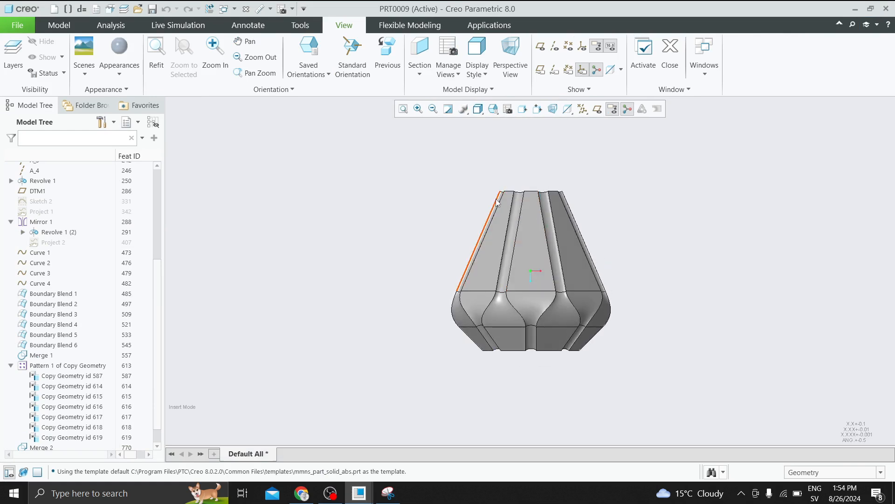
- Select the three connected edges that form the vase's left silhouette from rim to base
click(495, 203)
scroll(466, 308, up, 3)
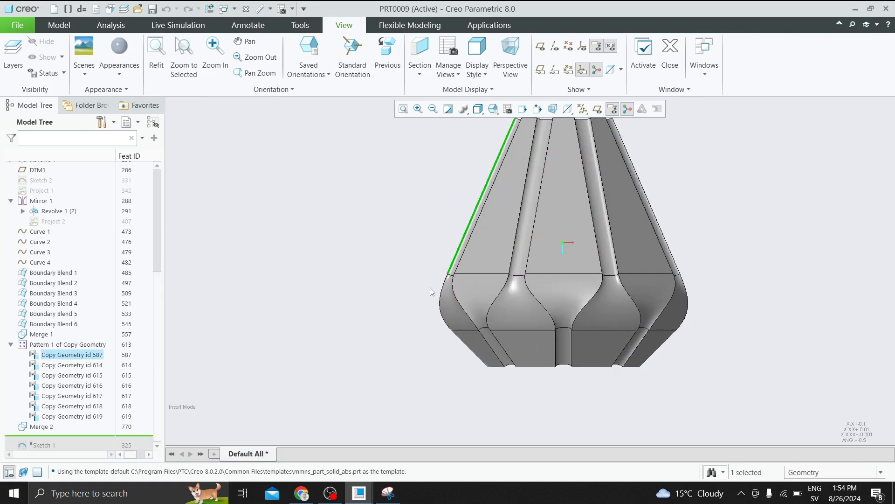
ctrl+click(441, 307)
ctrl+click(476, 355)
scroll(476, 371, down, 2)
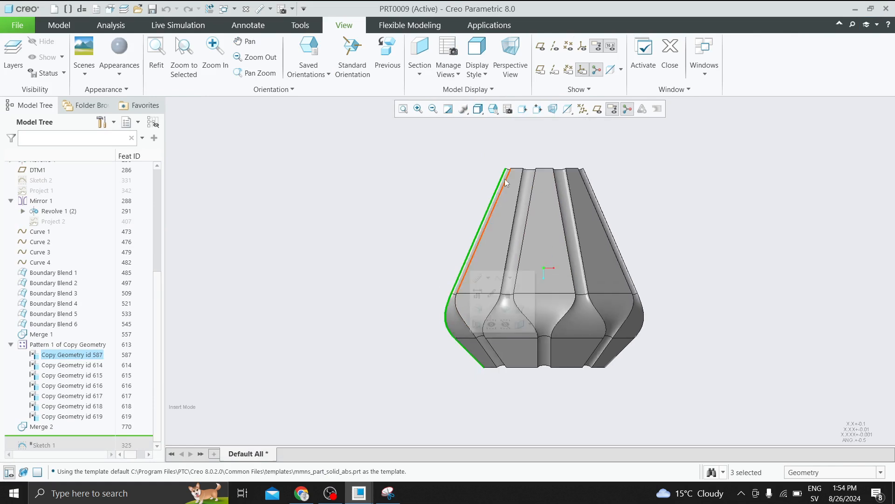
- In Snipping Tool, sketch freehand the bulged outer profile, a closed patch with an inward-curved opposite side, and two intermediate curves, and minimize the tool
click(388, 493)
mouse_move(428, 158)
mouse_down()
mouse_move(369, 261)
mouse_move(409, 332)
mouse_up()
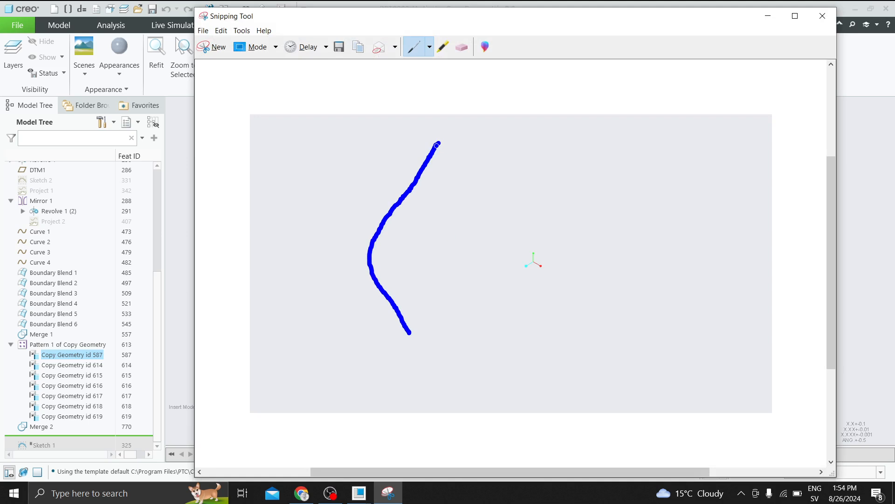
mouse_move(438, 144)
mouse_down()
mouse_move(508, 151)
mouse_move(467, 180)
mouse_move(455, 236)
mouse_move(487, 280)
mouse_move(461, 309)
mouse_move(408, 337)
mouse_up()
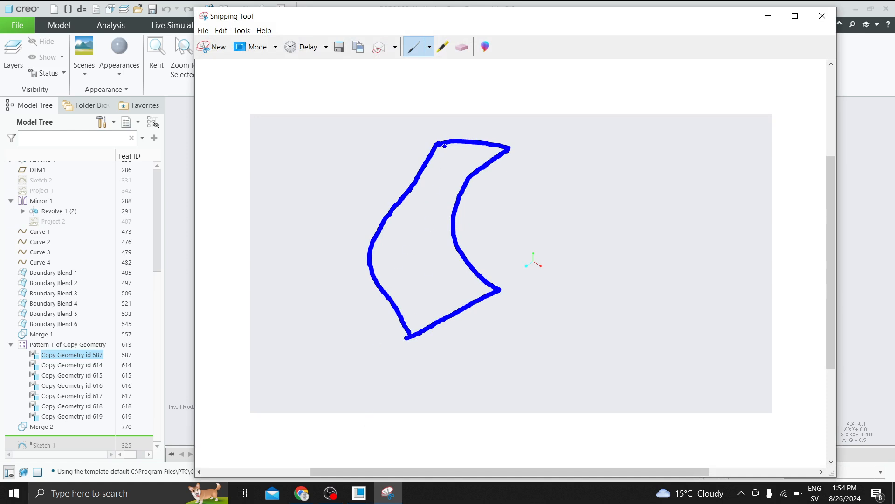
mouse_move(436, 160)
mouse_down()
mouse_move(412, 215)
mouse_move(430, 312)
mouse_up()
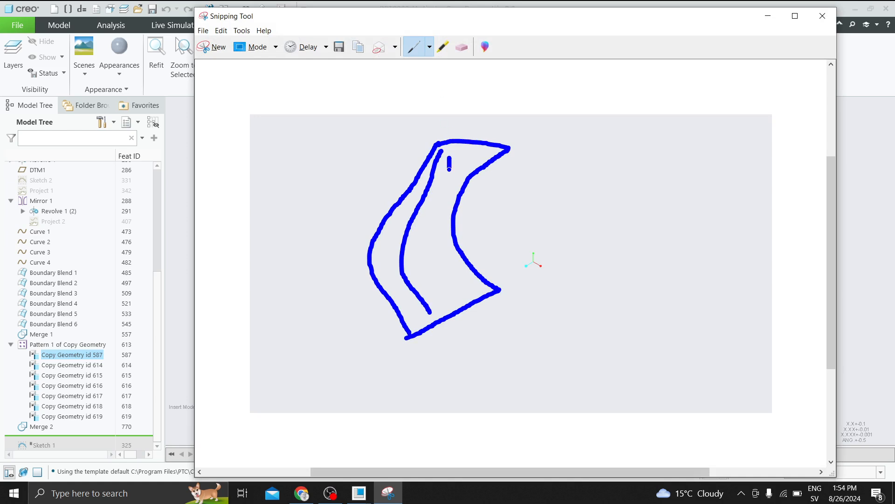
drag(449, 169, 443, 300)
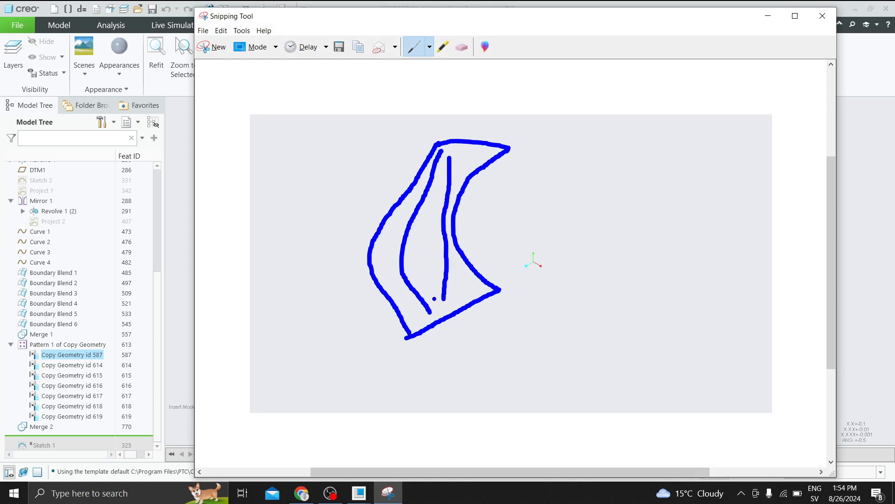
click(769, 16)
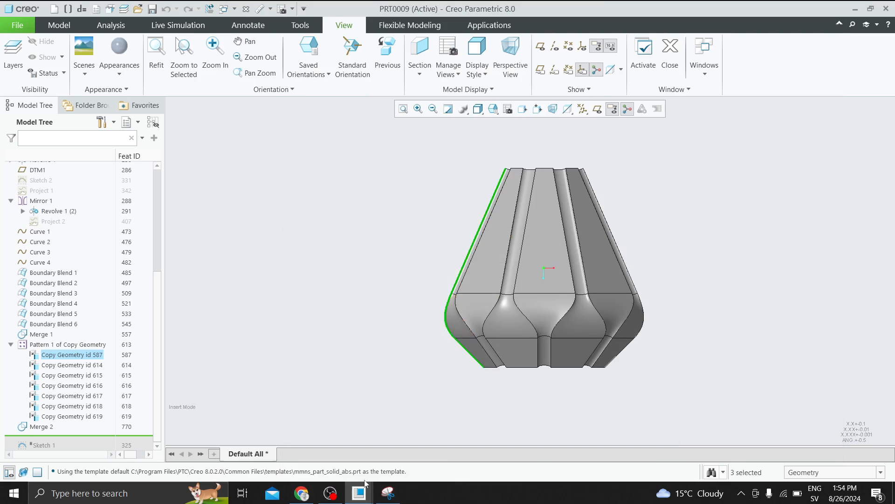
- Switch to PRT0010, display the datum planes, and create a datum axis through the FRONT and RIGHT planes
mouse_move(366, 485)
click(415, 442)
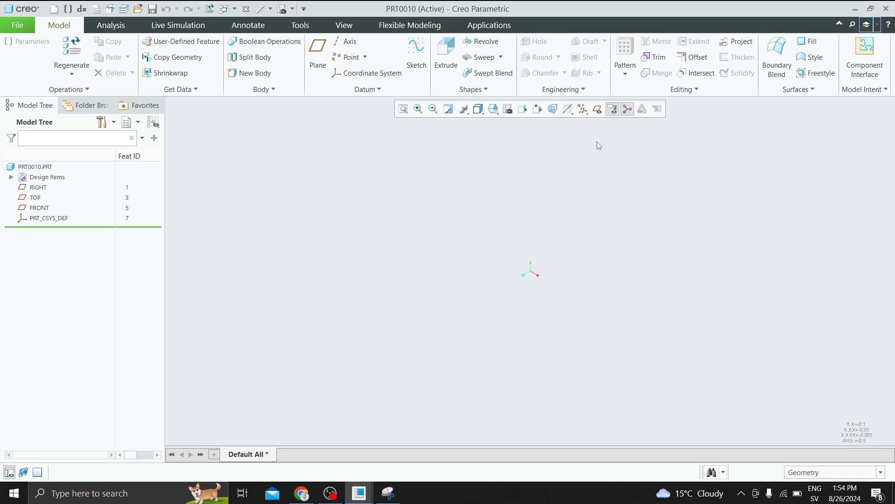
click(597, 111)
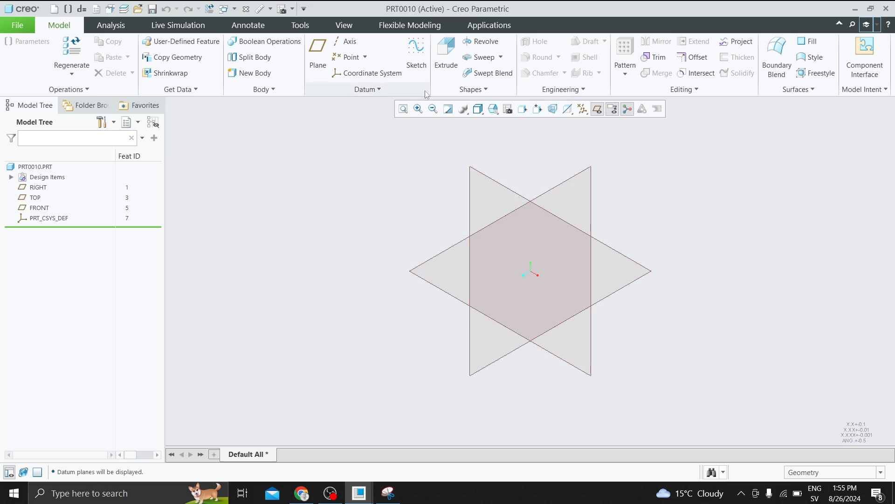
click(348, 41)
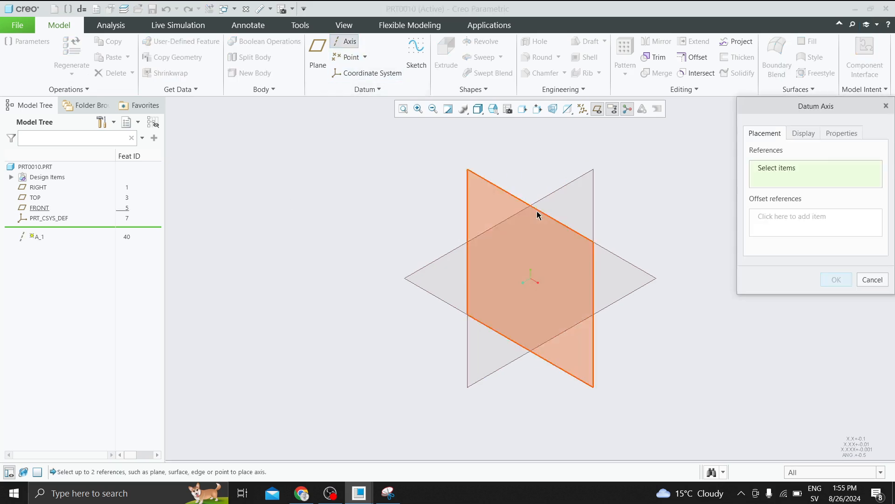
click(537, 208)
ctrl+click(568, 189)
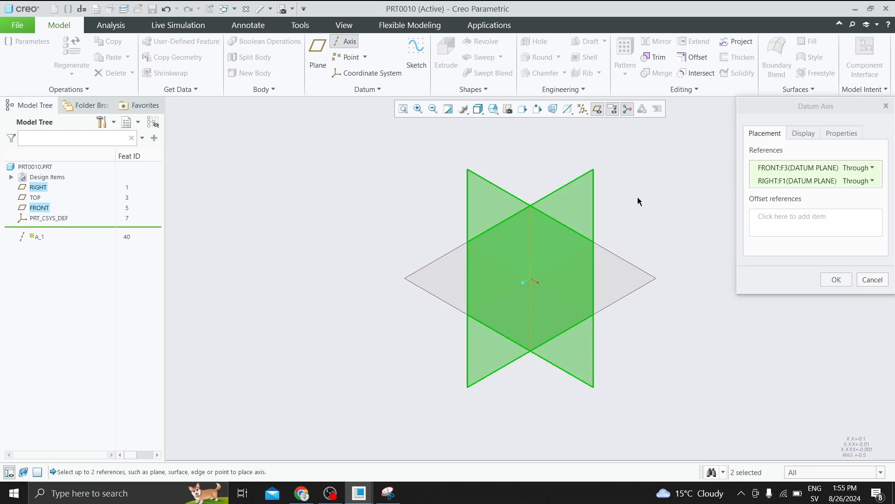
click(837, 279)
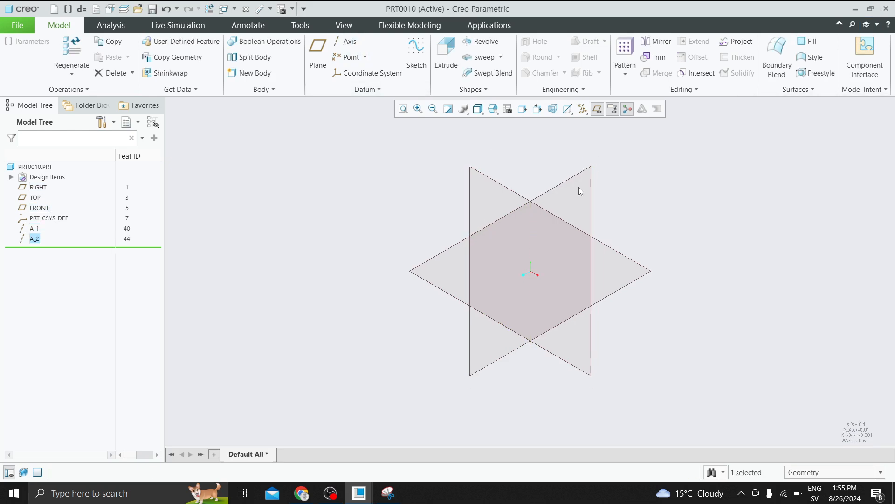
- Turn on the display of datum axes and clear the plane selection
click(612, 108)
click(587, 136)
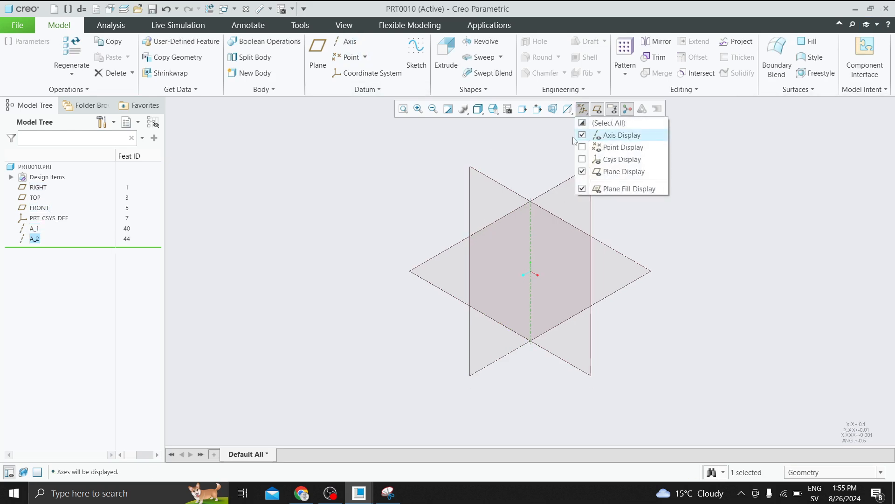
click(506, 217)
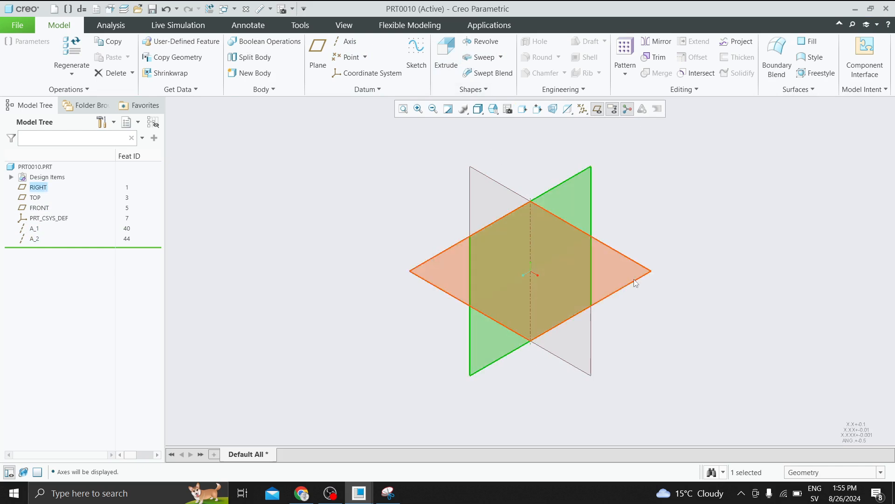
click(621, 163)
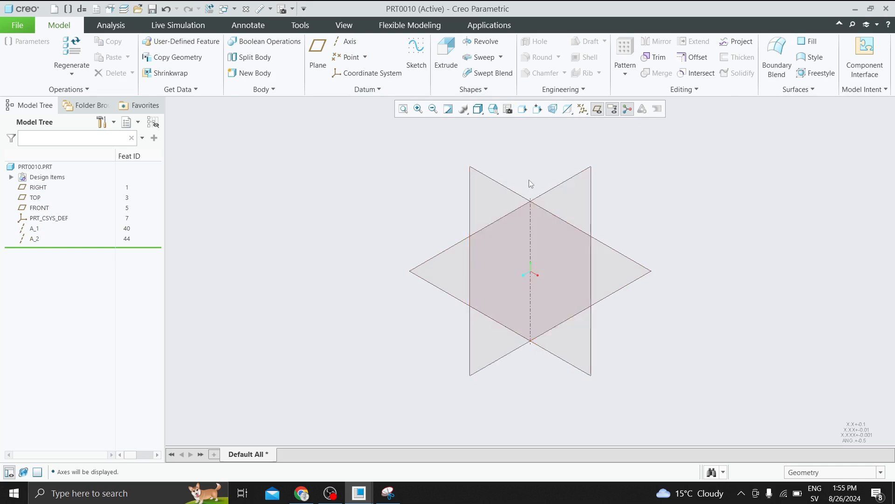
- Start a Revolve feature sketched on the FRONT plane and draw a vertical centerline along the vertical reference
click(506, 184)
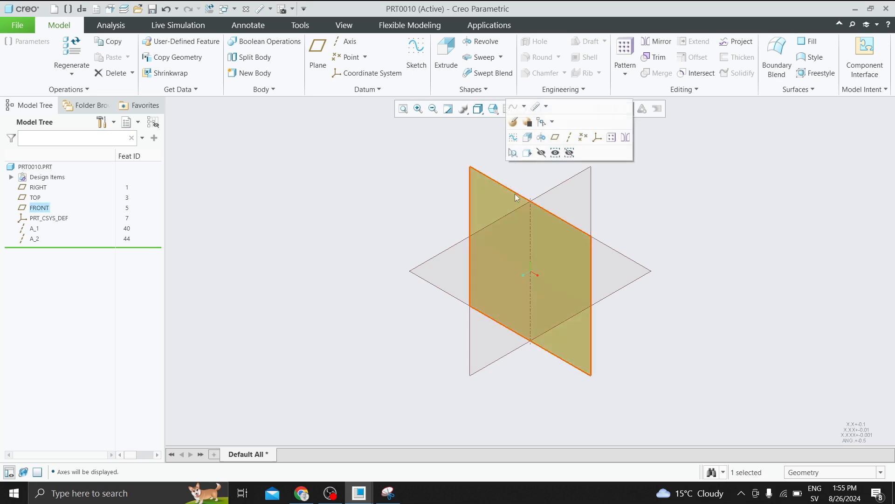
click(541, 137)
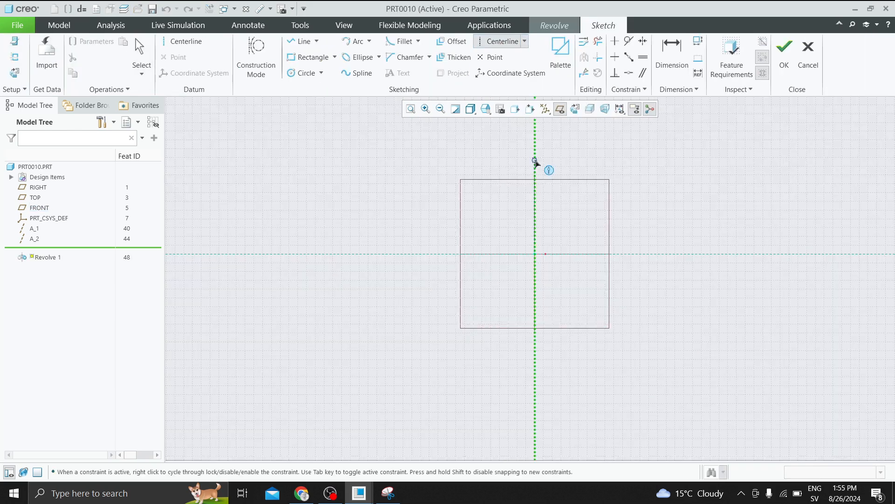
click(534, 161)
click(535, 323)
middle_click(535, 325)
- Sketch two separate lines left of the centerline, the upper at about 62° and the lower at about 55° to the horizontal reference
scroll(543, 228, down, 2)
scroll(543, 228, down, 1)
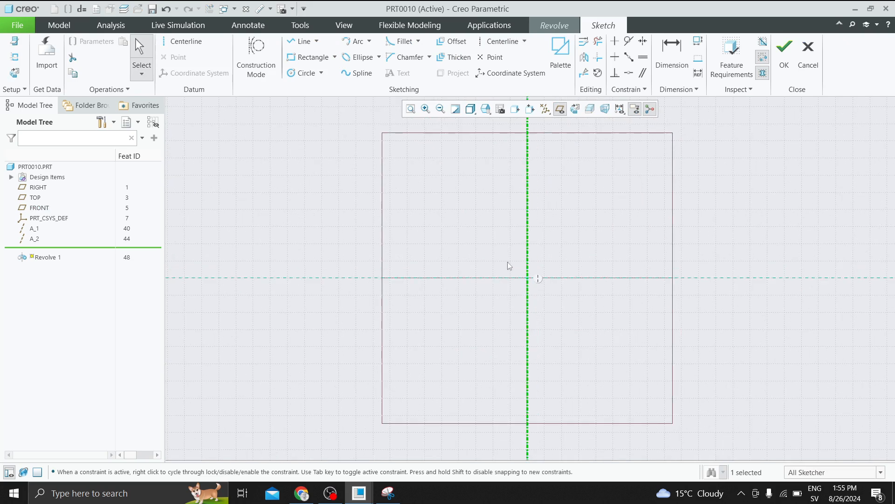
scroll(497, 254, up, 2)
scroll(514, 159, down, 1)
click(301, 42)
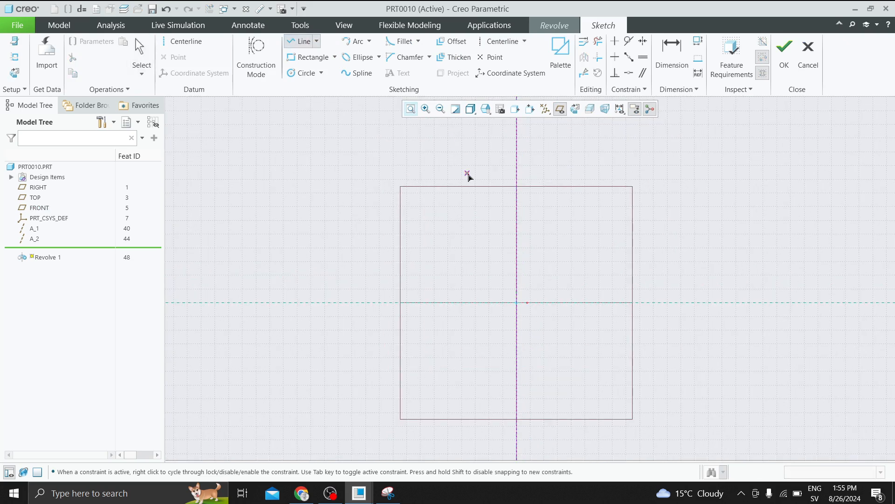
click(476, 169)
click(423, 270)
middle_click(424, 267)
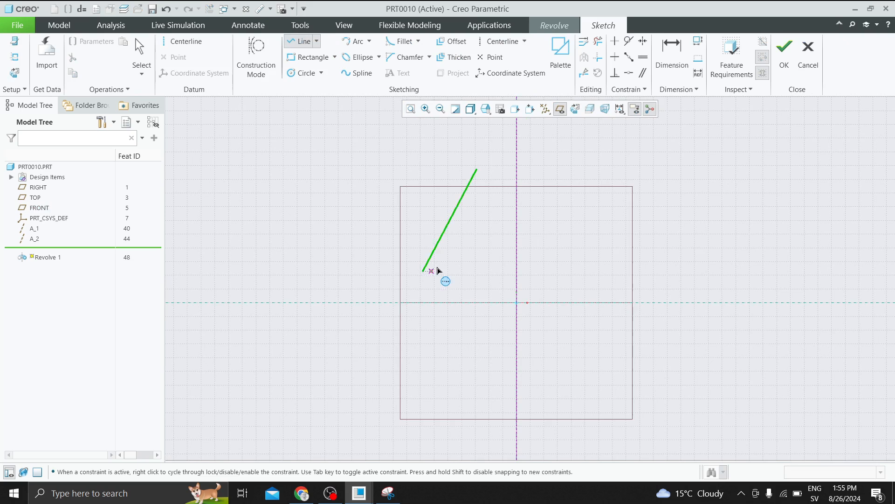
click(423, 333)
middle_click(422, 334)
middle_click(423, 334)
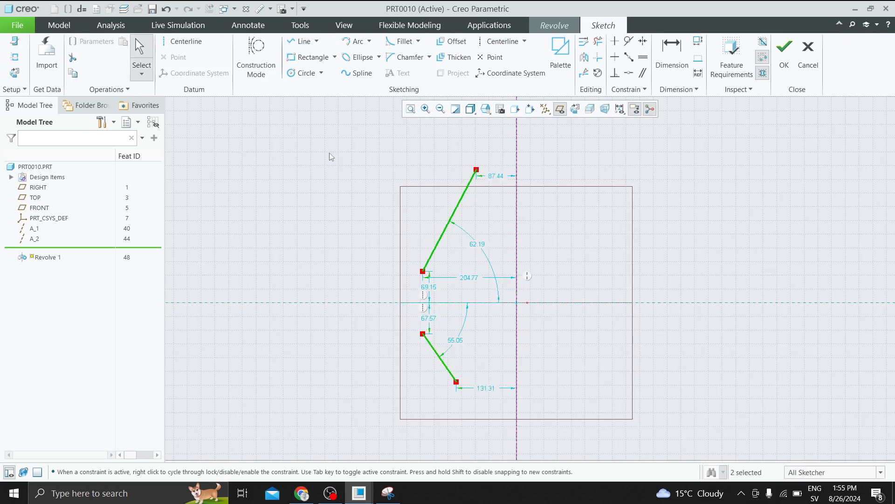
- Join the facing ends of the two lines with an arc of about 147 radius, tangent to the upper line
click(347, 46)
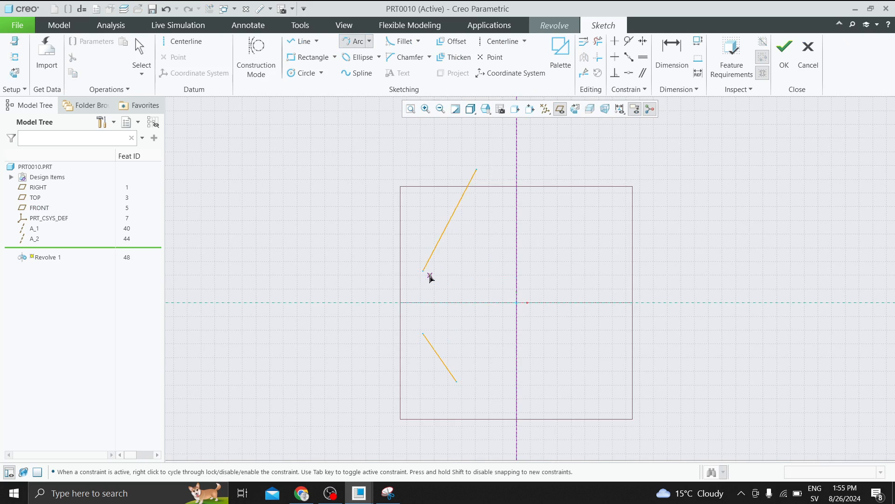
click(423, 271)
click(423, 333)
middle_click(424, 334)
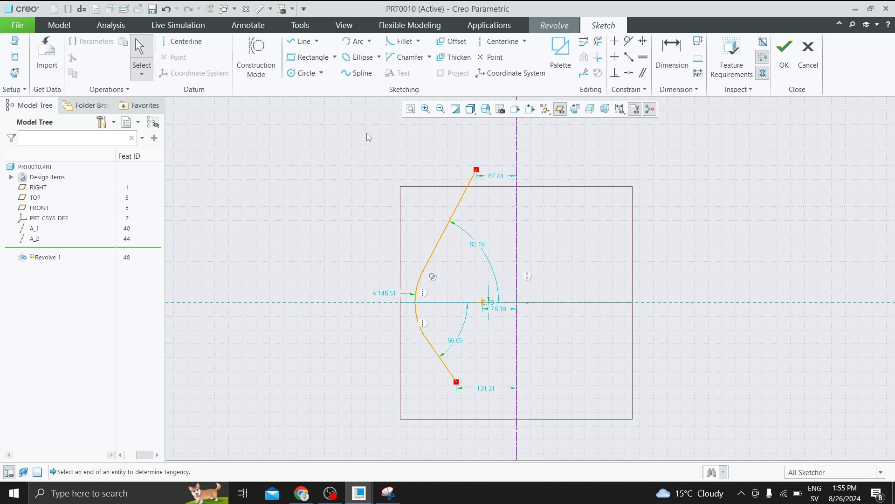
- Modify all sketch dimensions together with Lock Scale on, setting the upper endpoint's distance from the centerline to 30
mouse_move(560, 385)
mouse_down()
mouse_move(593, 417)
mouse_move(621, 409)
mouse_move(635, 430)
mouse_up()
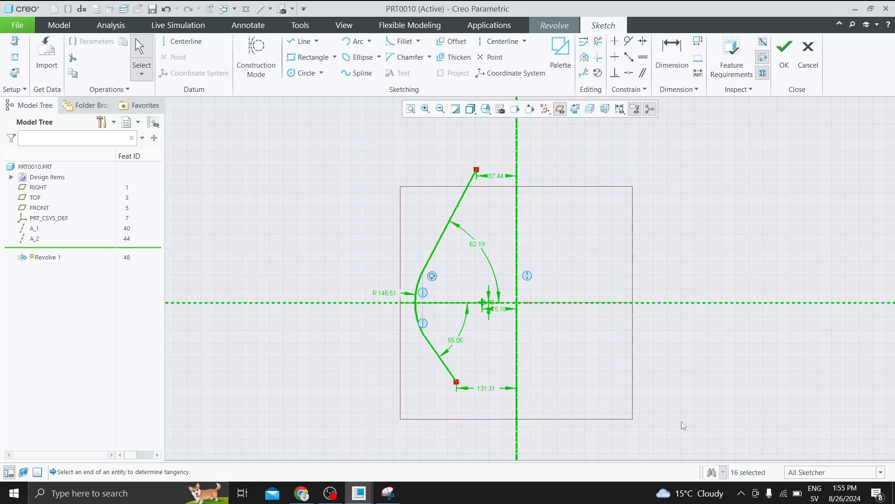
click(646, 194)
mouse_move(343, 144)
mouse_down()
mouse_move(426, 275)
mouse_move(710, 442)
mouse_up()
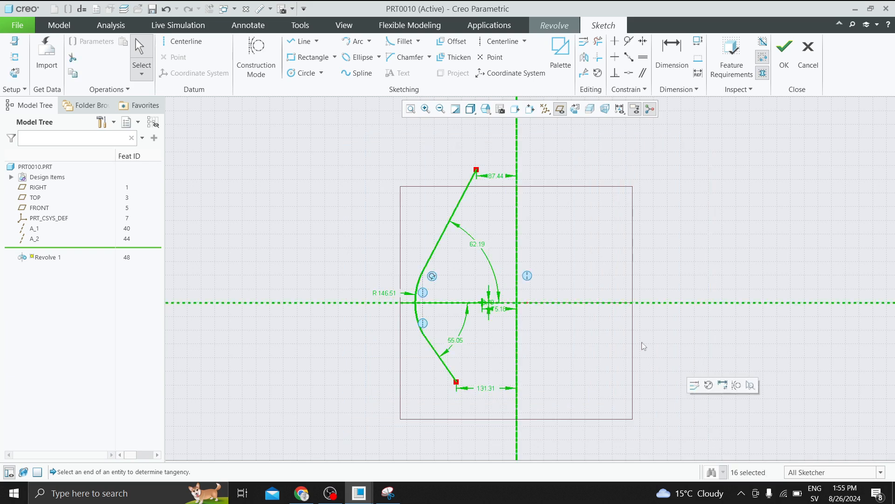
click(695, 385)
mouse_move(738, 189)
mouse_down()
mouse_move(553, 149)
mouse_move(657, 159)
mouse_up()
click(539, 250)
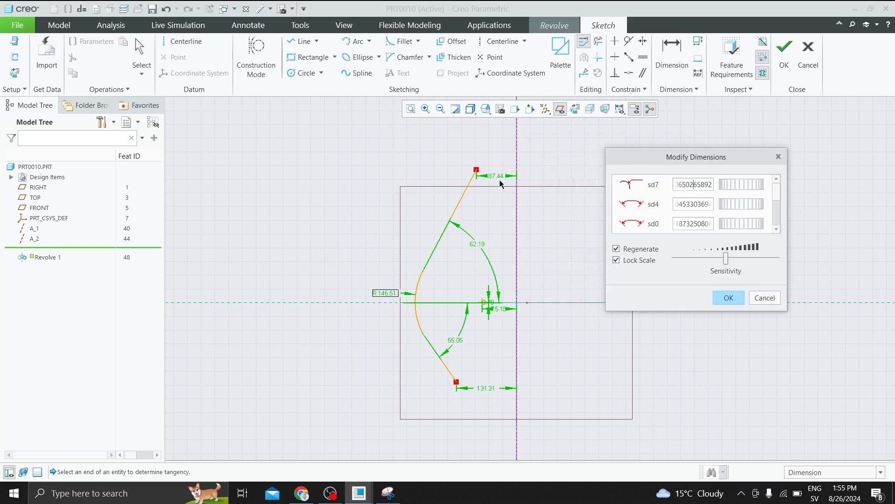
scroll(695, 201, down, 2)
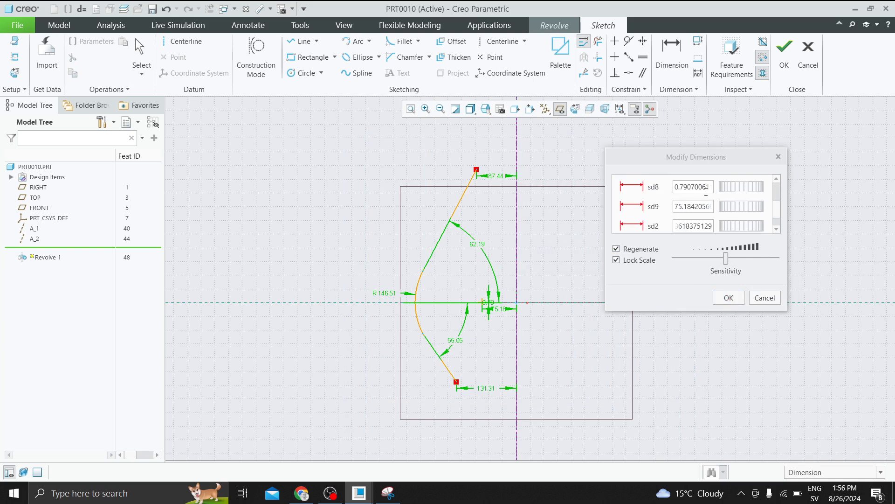
click(696, 208)
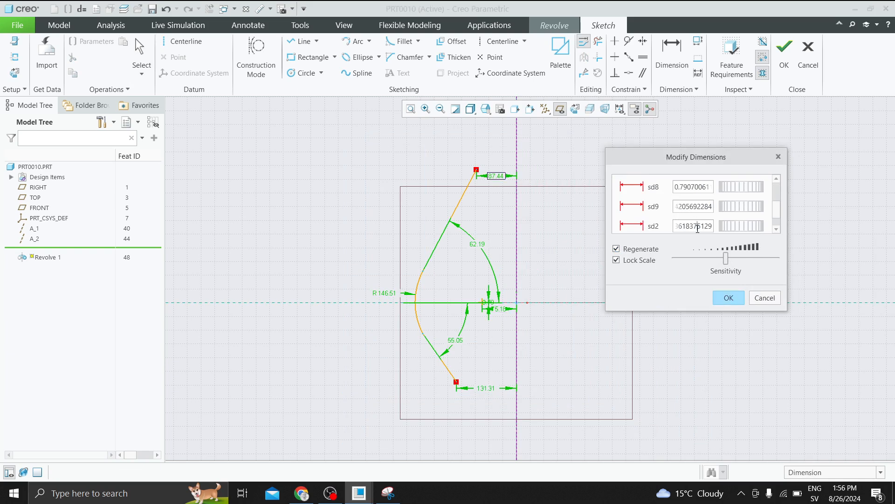
double_click(706, 227)
text(30)
key(Return)
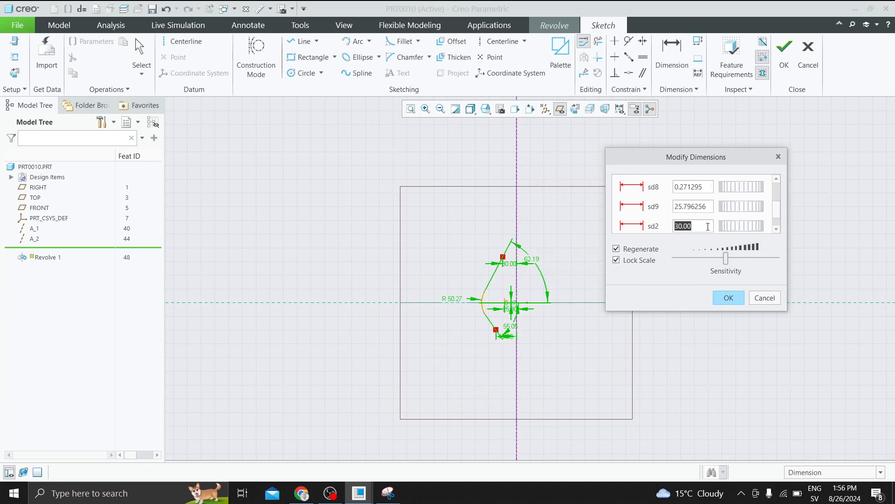
click(728, 298)
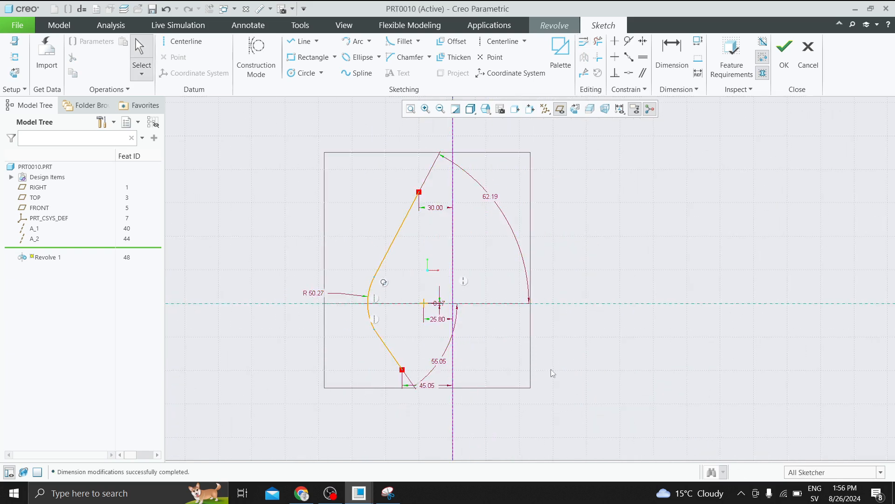
- Set the upper line's angle to 65°, tidy the placement of the upper dimensions, and hide the datum planes
double_click(496, 198)
text(65)
key(Return)
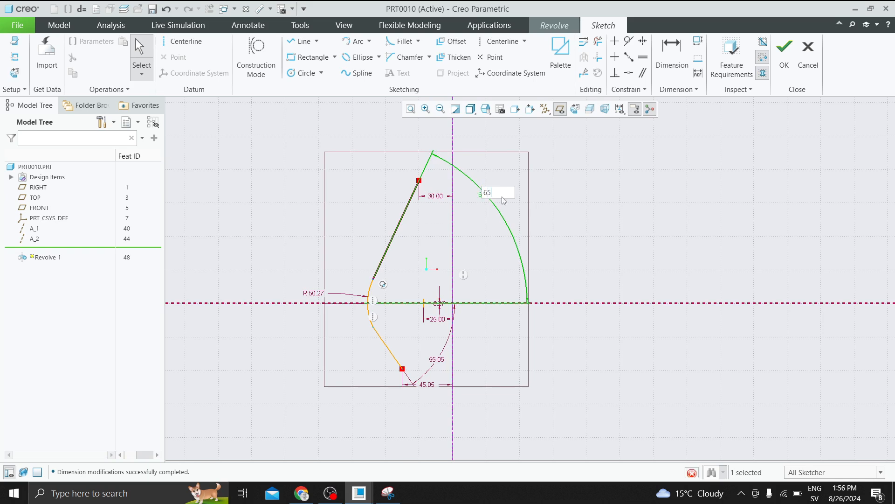
drag(486, 195, 426, 262)
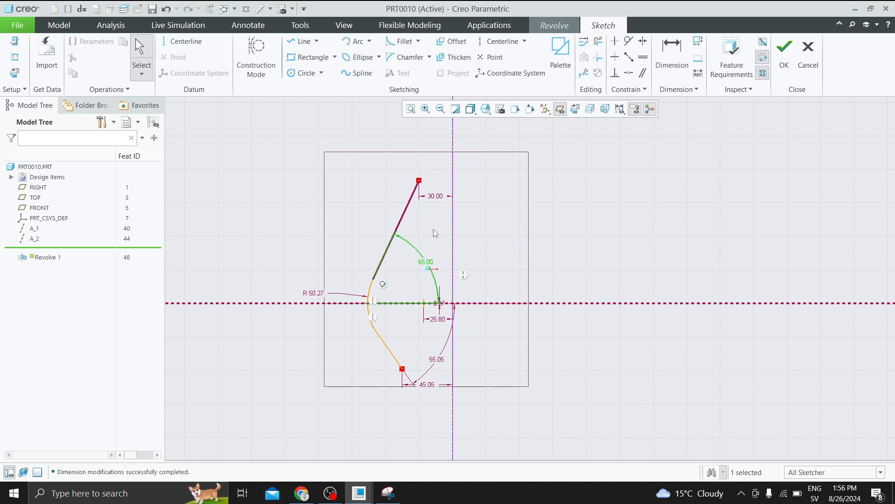
drag(439, 196, 439, 150)
click(560, 109)
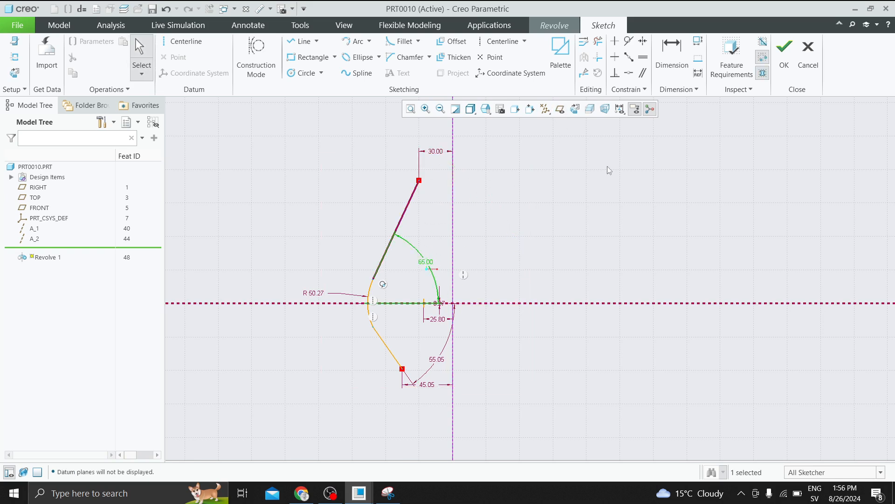
- Move the lower line's angle dimension closer to the profile and set it to 45°
drag(436, 359, 390, 329)
double_click(390, 328)
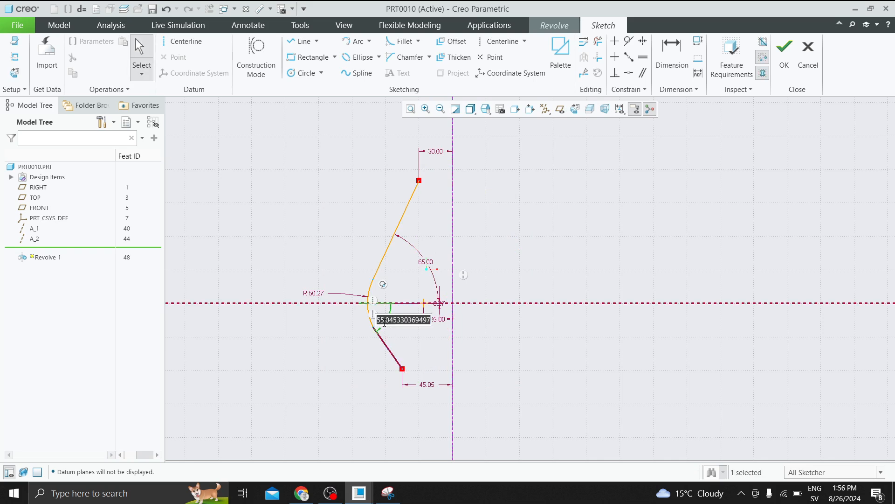
text(45)
key(Return)
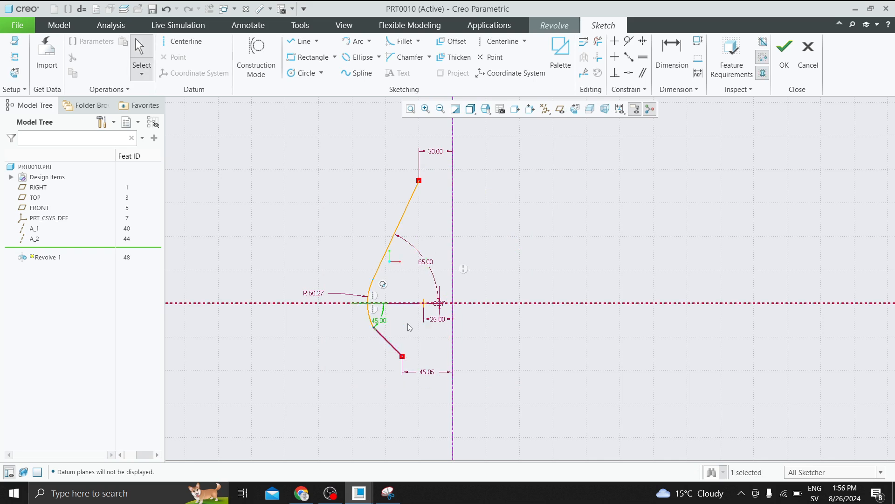
click(513, 358)
- Set the radius of the profile's arc to 30
scroll(386, 324, down, 2)
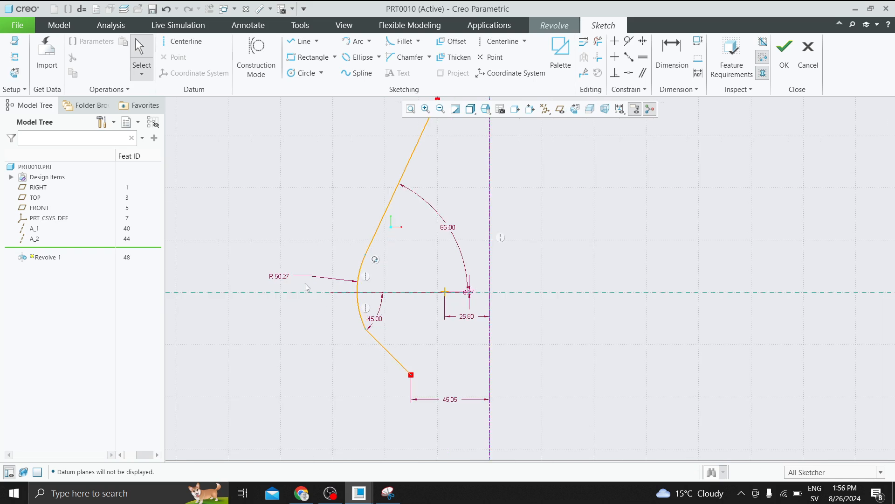
double_click(282, 278)
text(30)
key(Return)
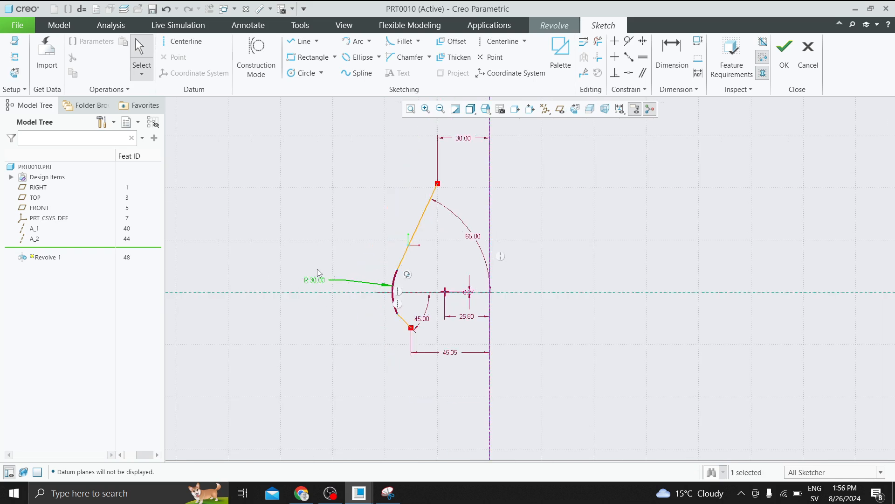
click(530, 214)
- Constrain the arc's center point onto the horizontal reference
scroll(467, 266, down, 3)
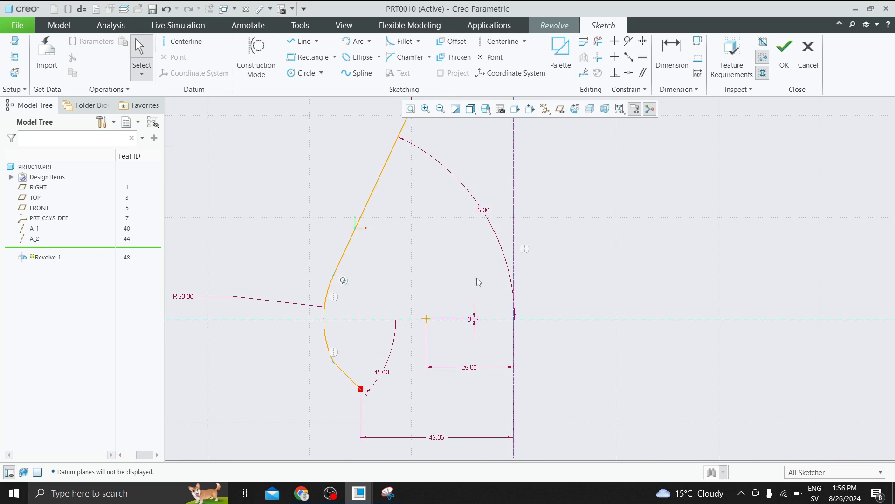
click(474, 320)
key(Delete)
scroll(406, 315, down, 3)
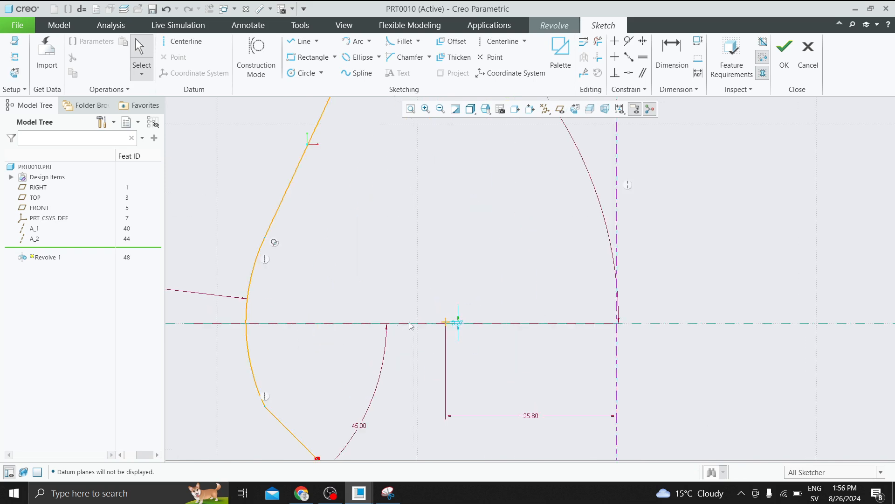
mouse_move(448, 323)
mouse_down()
mouse_move(460, 328)
mouse_move(447, 332)
mouse_up()
click(495, 323)
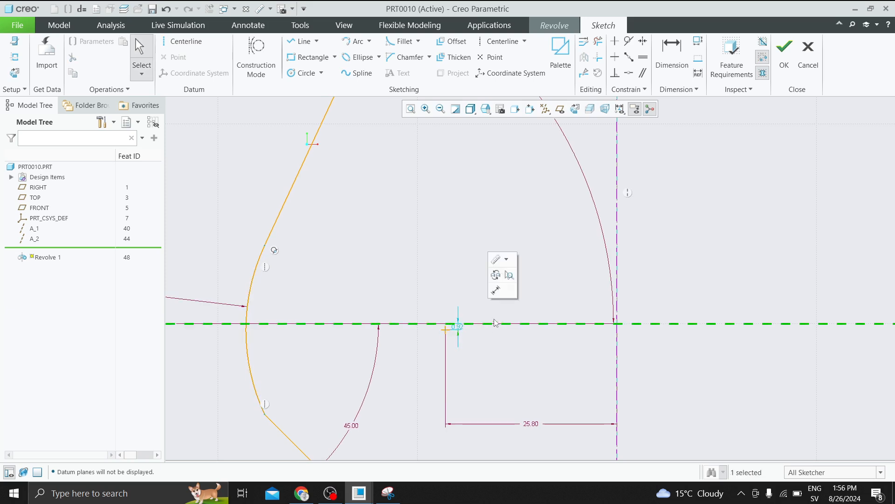
click(438, 247)
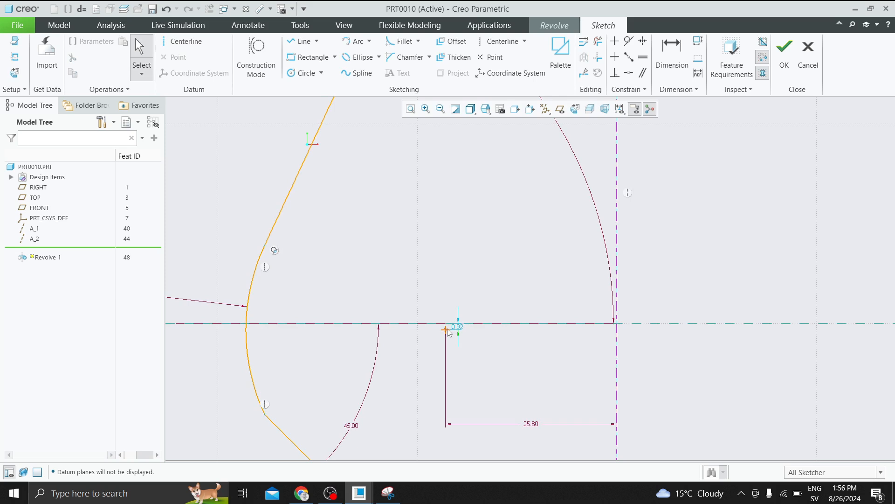
drag(446, 332, 477, 339)
ctrl+click(503, 323)
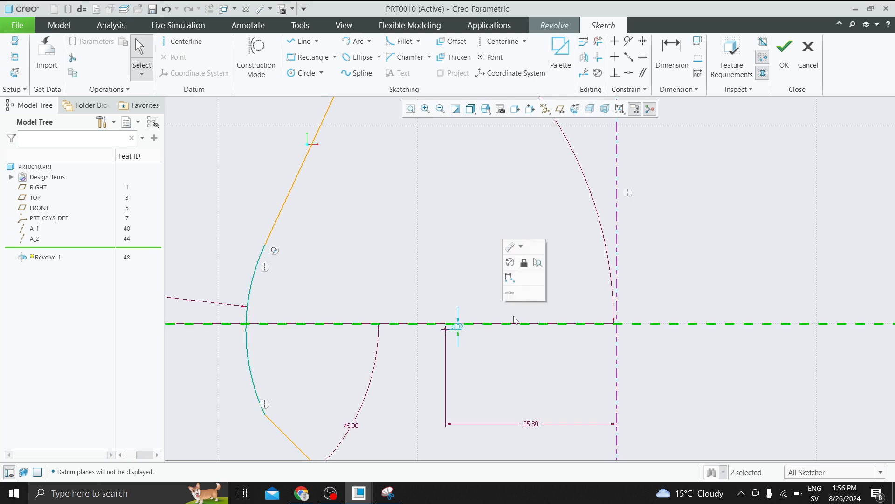
click(511, 297)
scroll(465, 292, up, 4)
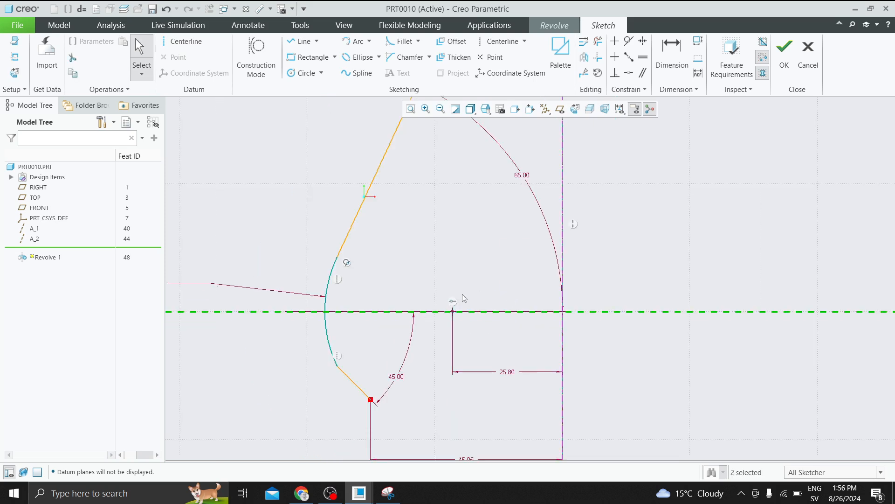
- Make the arc tangent to the lower line, deleting the conflicting on-horizontal-or-vertical constraint
click(353, 365)
scroll(393, 355, down, 3)
click(364, 313)
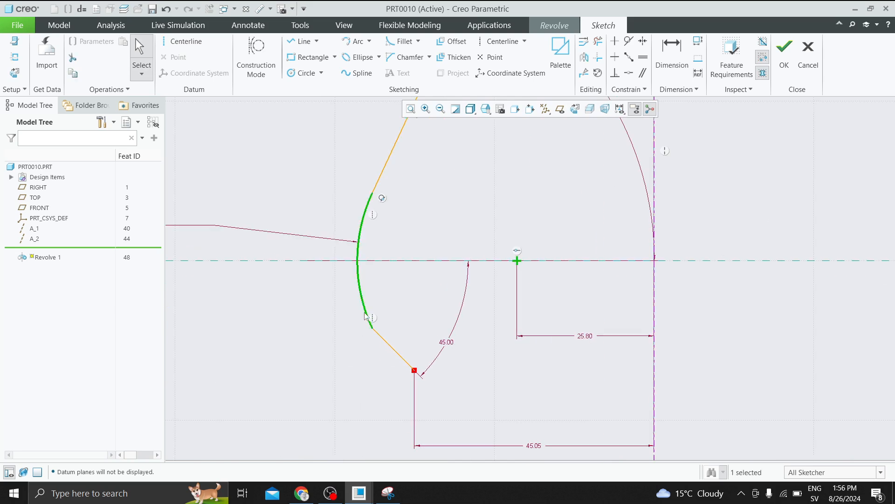
ctrl+click(380, 336)
click(400, 301)
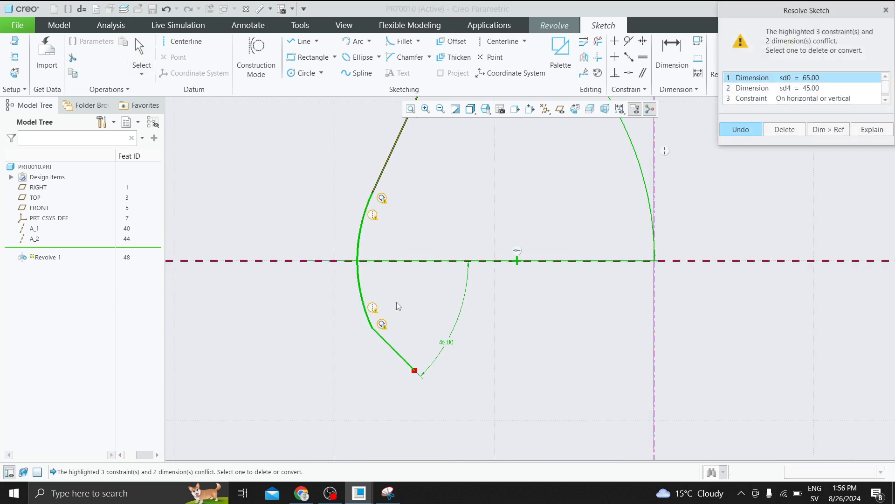
click(825, 99)
click(785, 131)
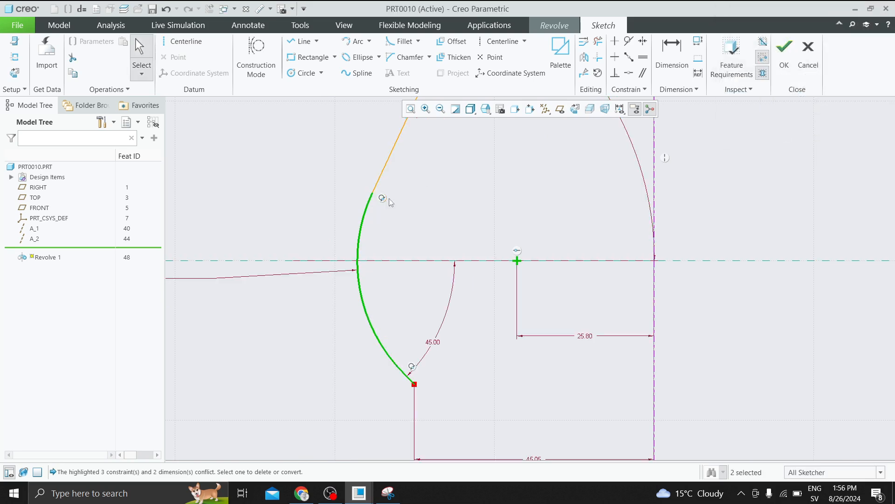
- Delete the lower endpoint's distance dimension to the centerline and extend the lower line to about 37 below the horizontal reference
scroll(430, 228, down, 2)
click(436, 344)
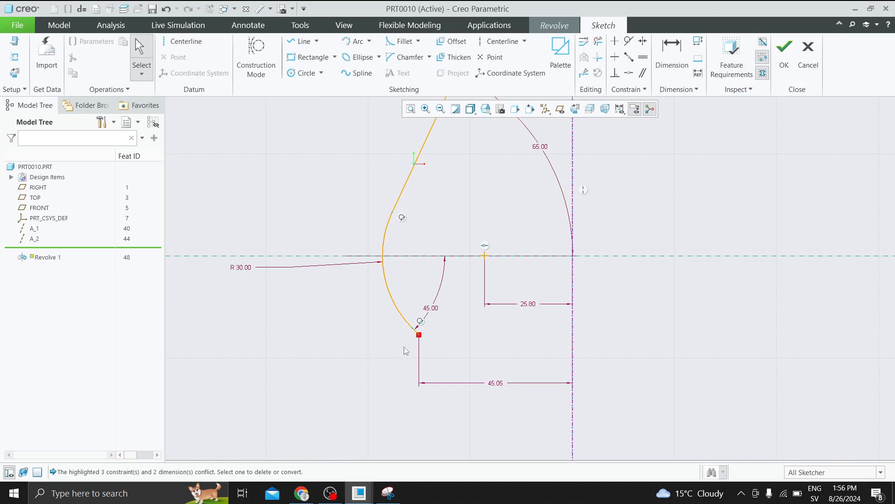
scroll(484, 382, down, 2)
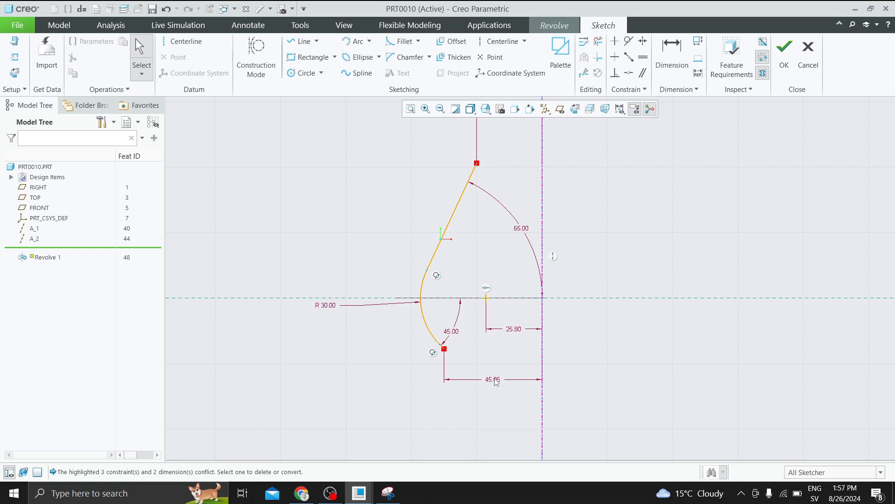
click(495, 379)
click(495, 379)
key(Delete)
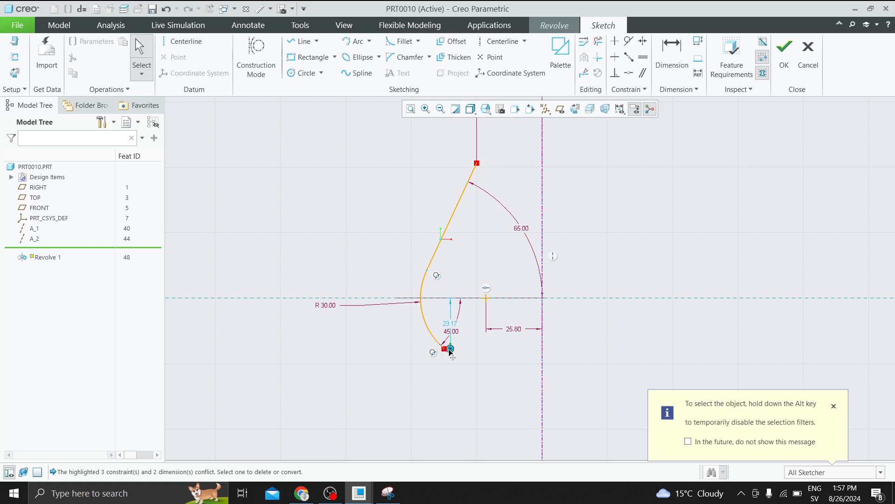
drag(446, 351, 477, 383)
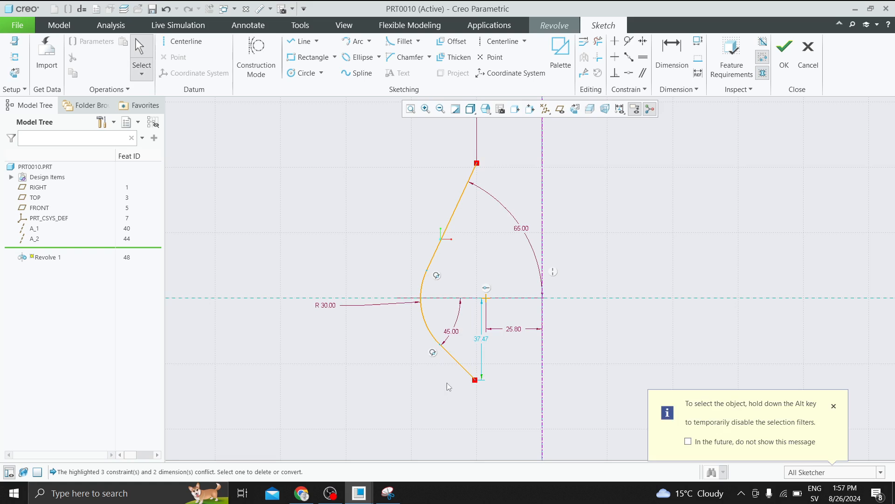
- Align the profile's upper and lower endpoints vertically
click(475, 168)
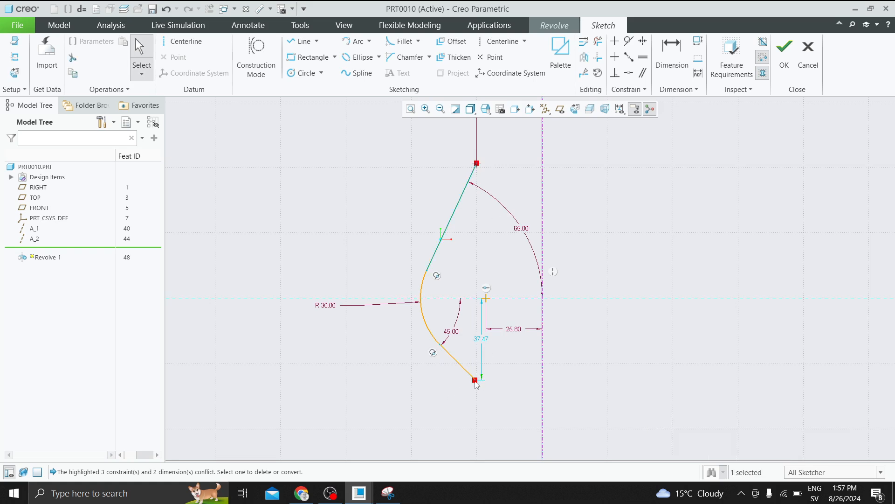
click(476, 382)
click(497, 350)
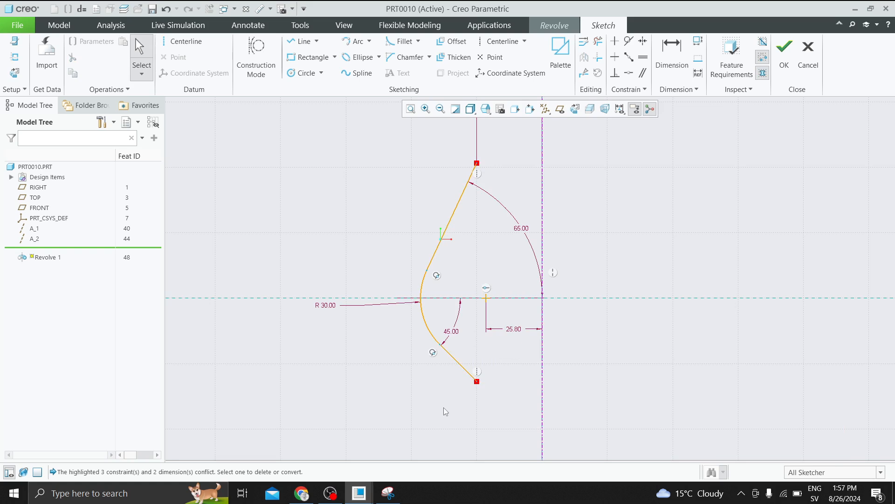
- Set the arc center's distance from the centerline to 20 and move the radius dimension clear of the profile
drag(325, 306, 354, 240)
double_click(515, 330)
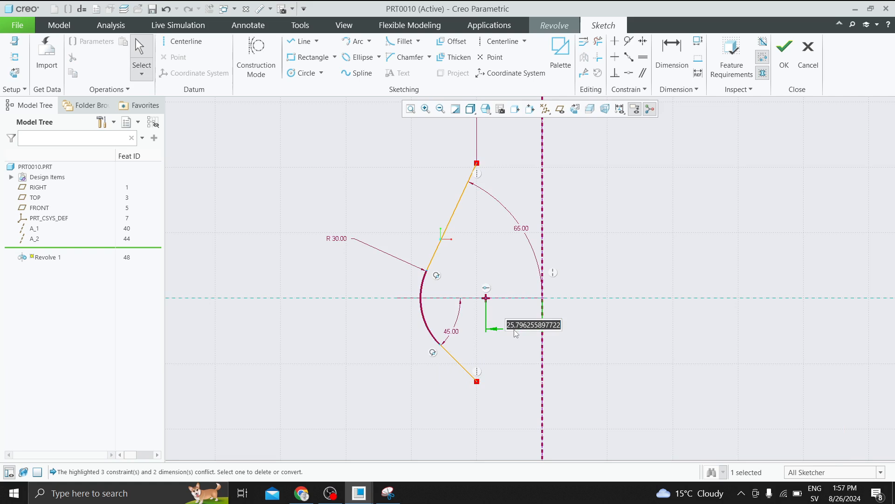
text(20)
key(Return)
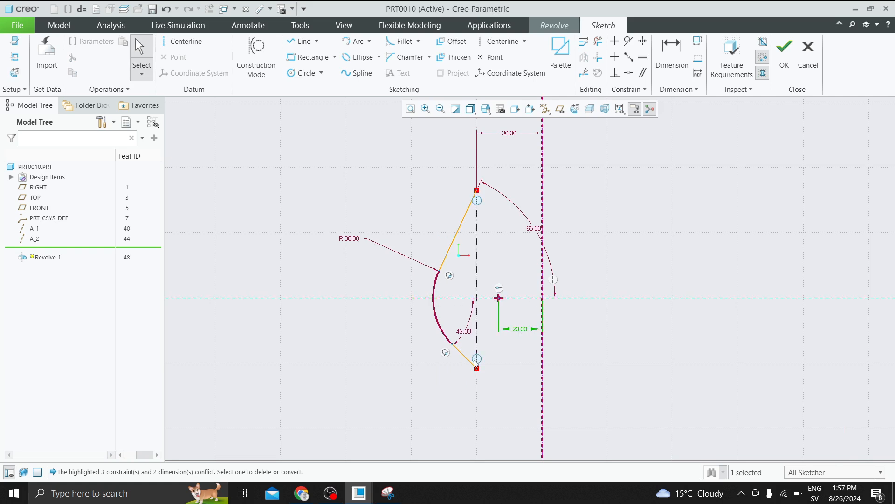
click(455, 409)
- Dimension the vertical distance between the profile's upper and lower endpoints as 150, deleting the conflicting arc-center distance dimension
scroll(431, 320, down, 1)
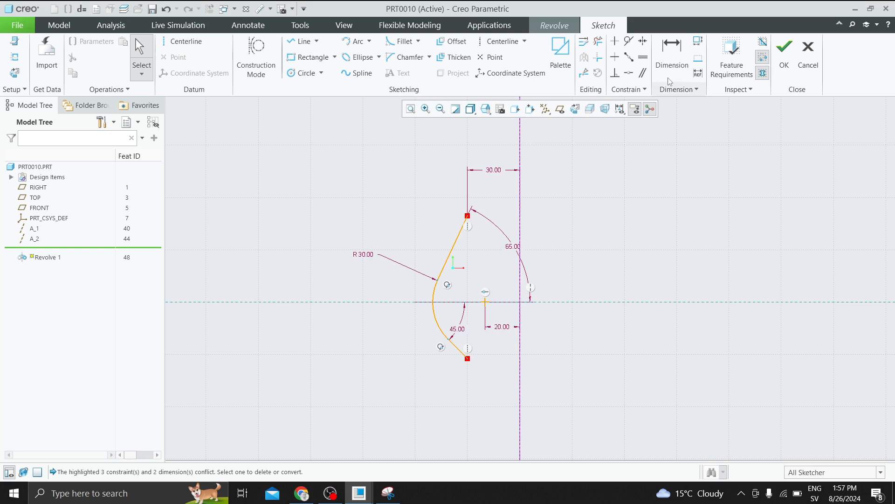
click(672, 51)
click(468, 218)
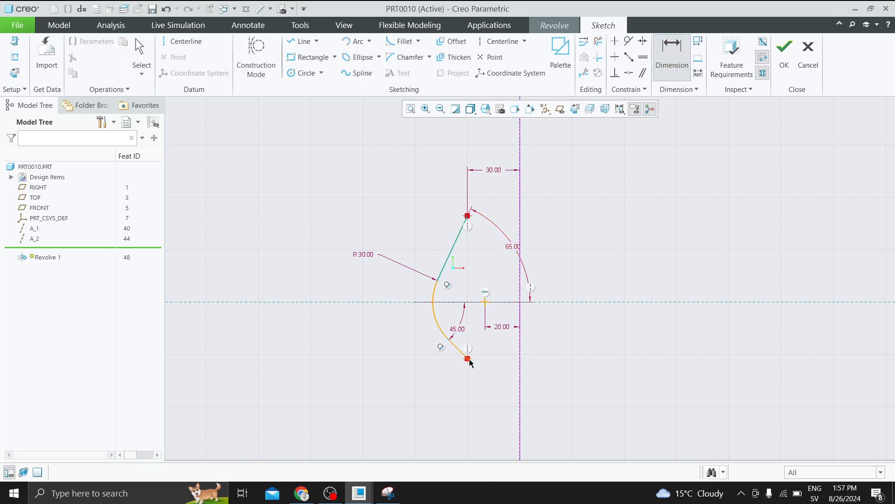
middle_click(606, 278)
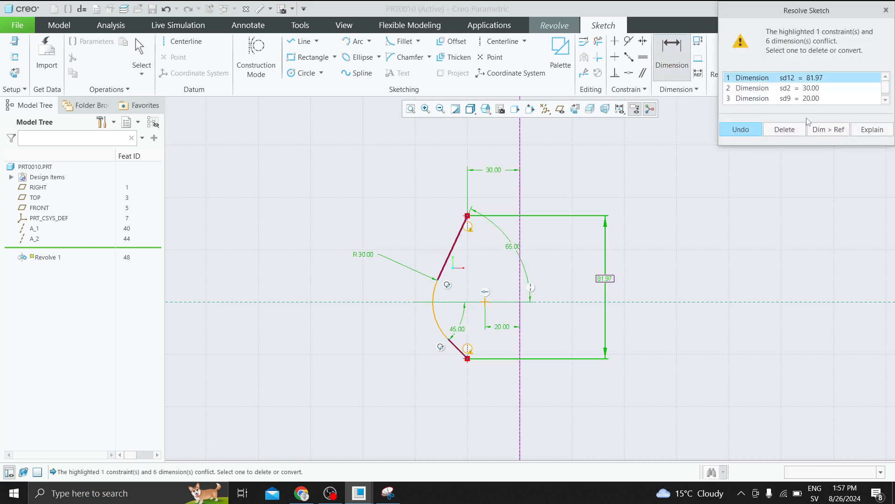
click(810, 89)
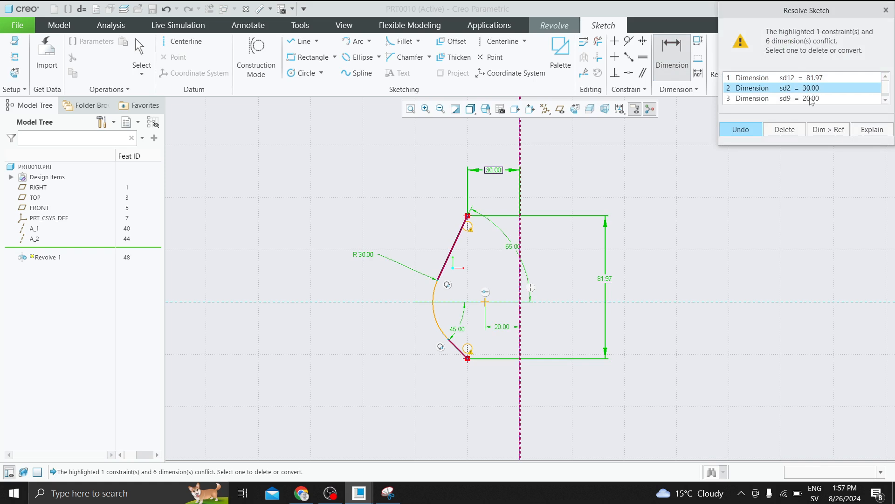
click(812, 99)
click(791, 132)
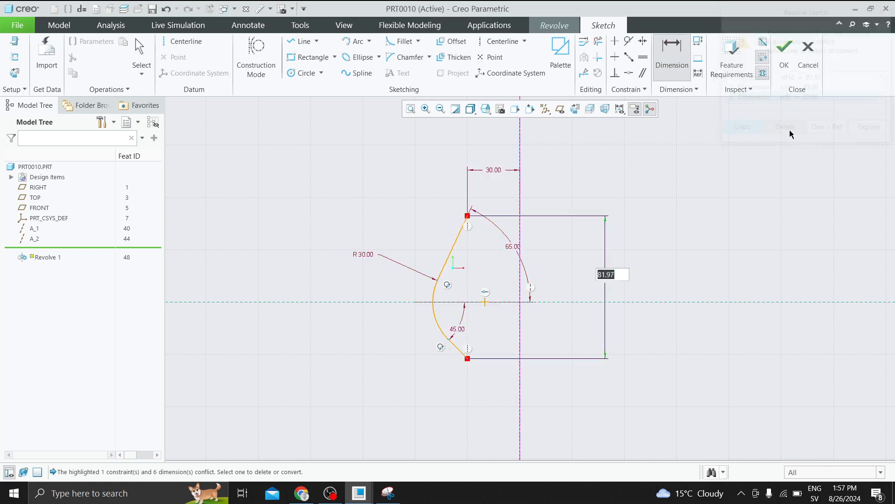
text(150)
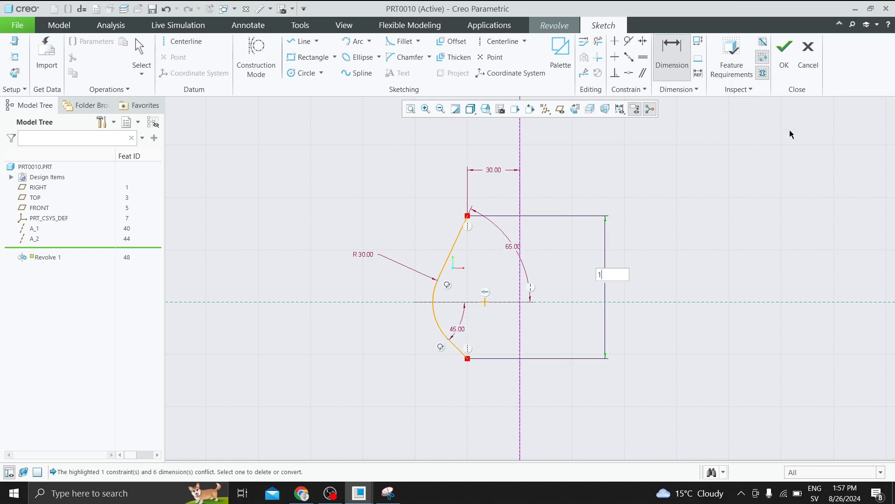
key(Return)
scroll(628, 224, down, 1)
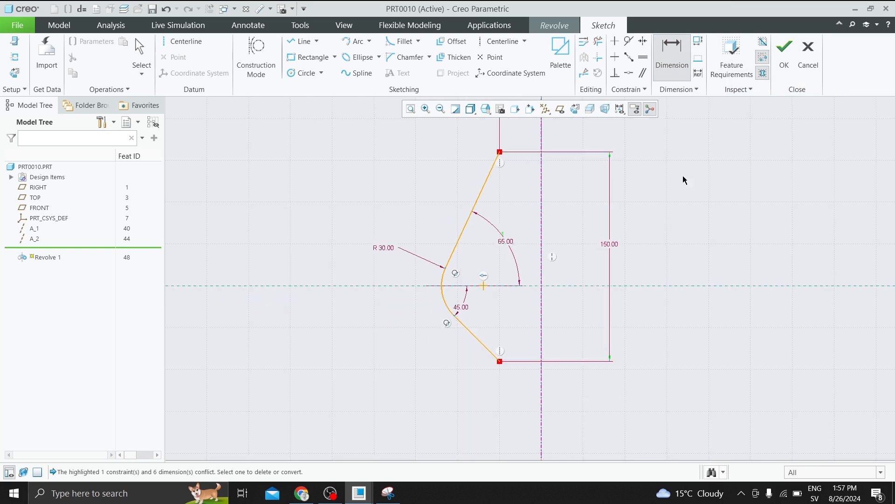
- Finish the sketch and accept switching the Revolve feature to a surface
click(785, 49)
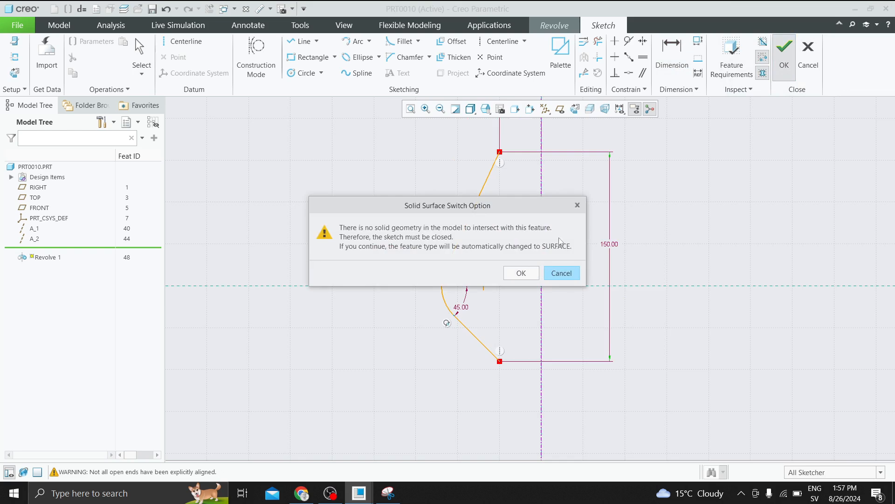
click(521, 273)
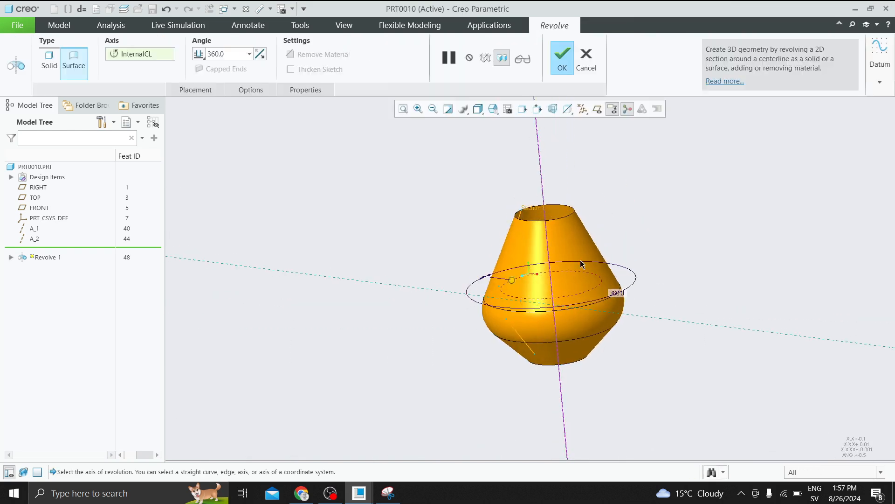
scroll(601, 286, up, 3)
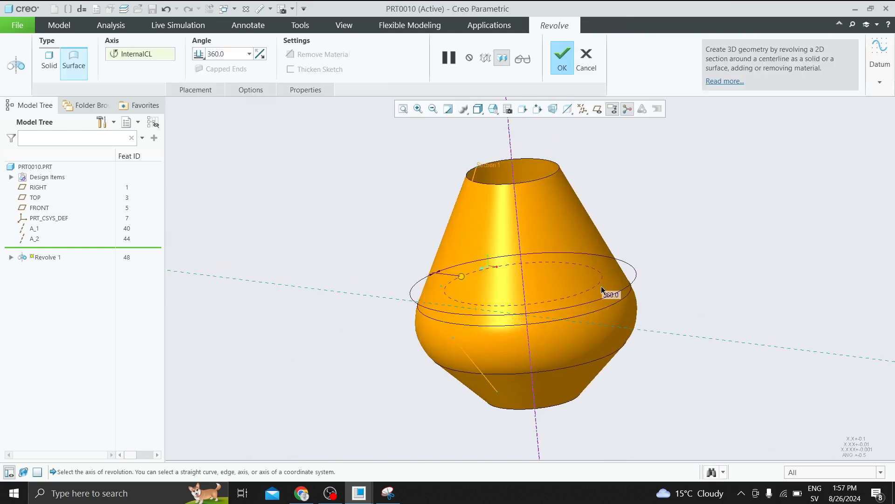
- Set the revolve to a symmetric 45-degree angle and complete the feature
click(203, 56)
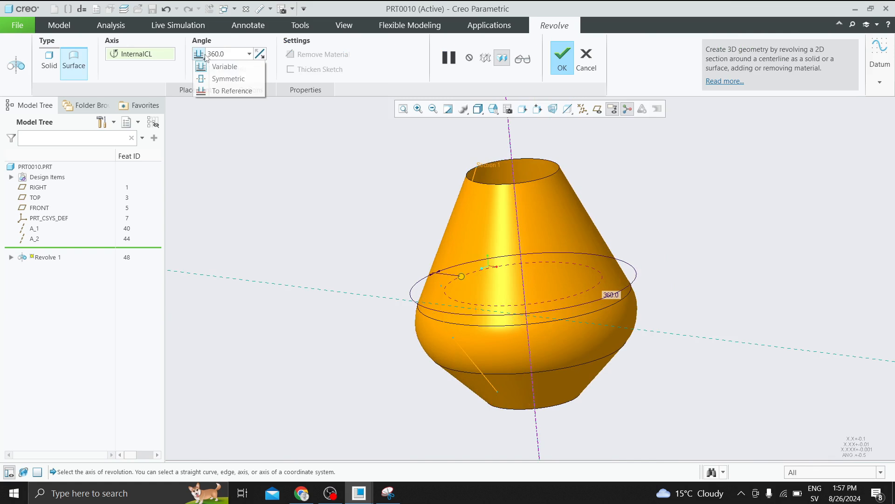
click(228, 79)
double_click(229, 53)
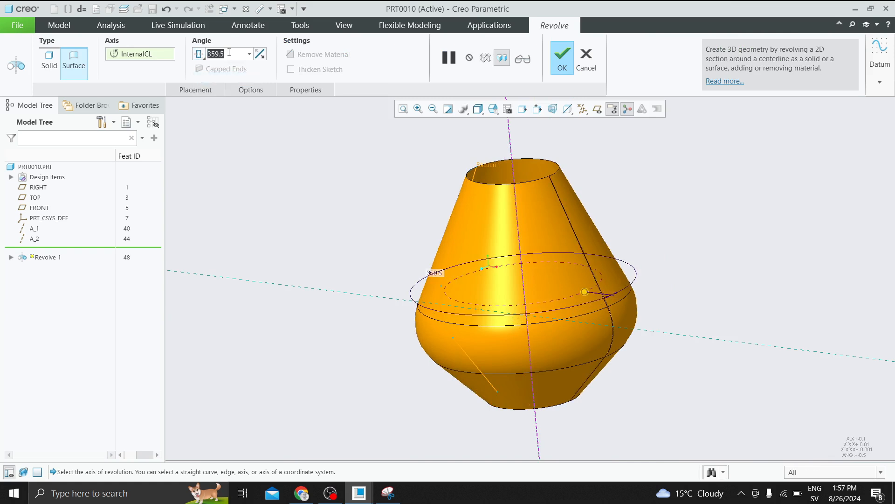
text(45)
key(Return)
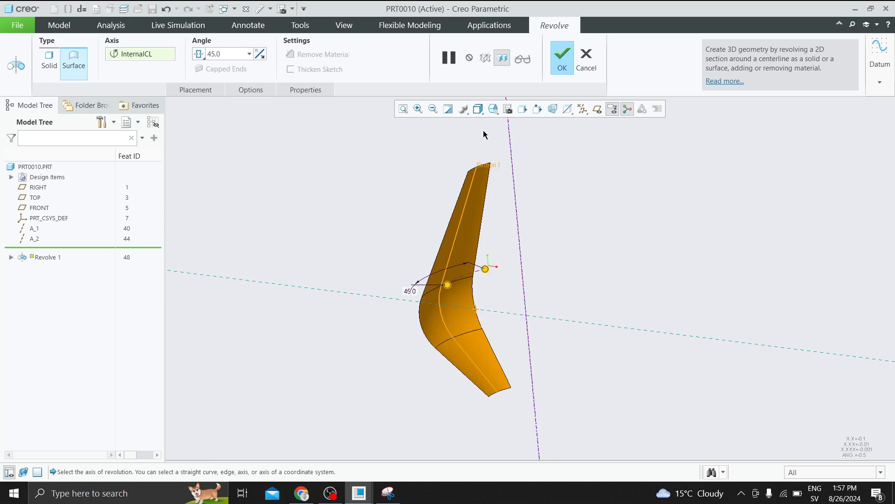
click(561, 57)
drag(303, 144, 471, 155)
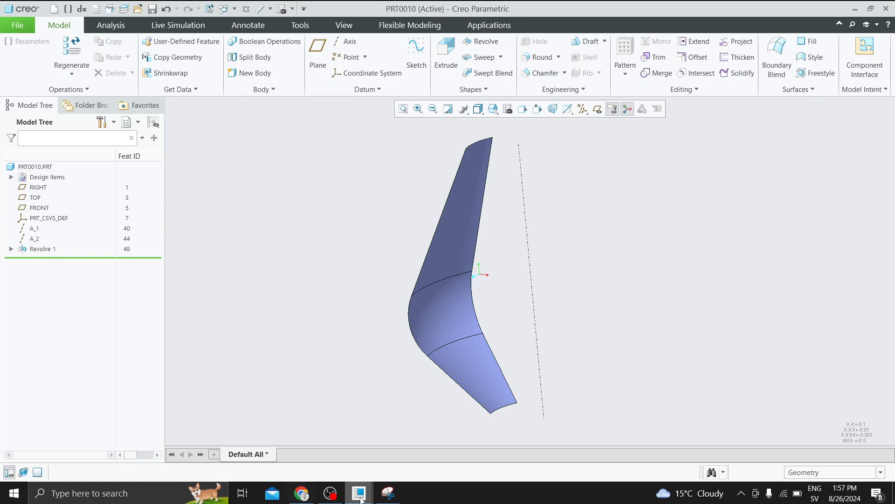
- Switch to PRT0009 and examine the flat upper panels around the vase by selecting them one after another
mouse_move(331, 491)
click(297, 446)
middle_drag(441, 336, 495, 292)
click(500, 309)
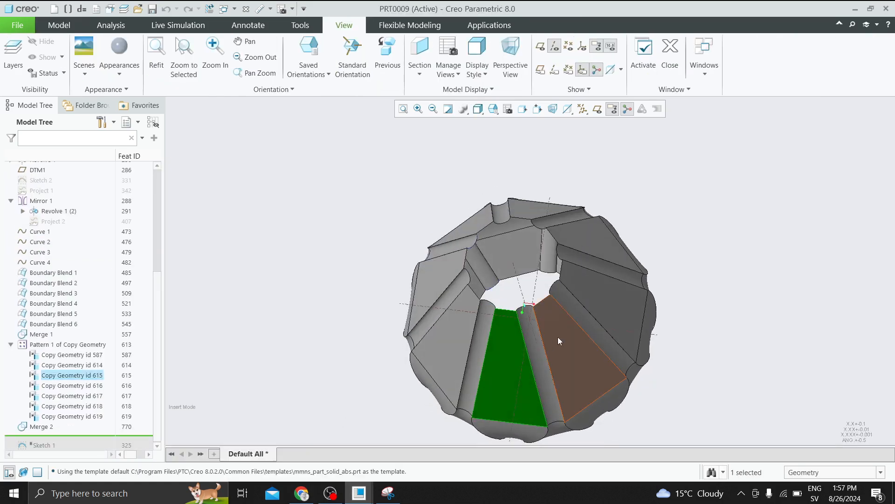
ctrl+click(558, 337)
ctrl+click(591, 299)
ctrl+click(594, 245)
ctrl+click(531, 210)
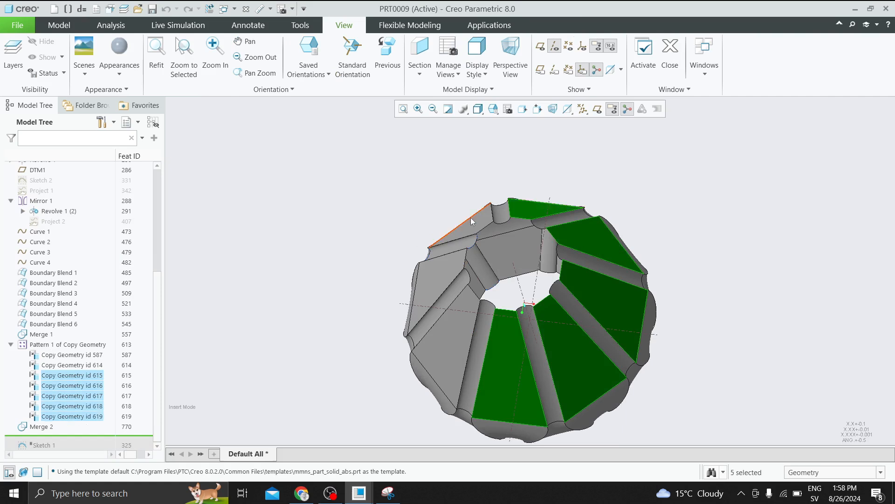
ctrl+click(469, 231)
ctrl+click(459, 321)
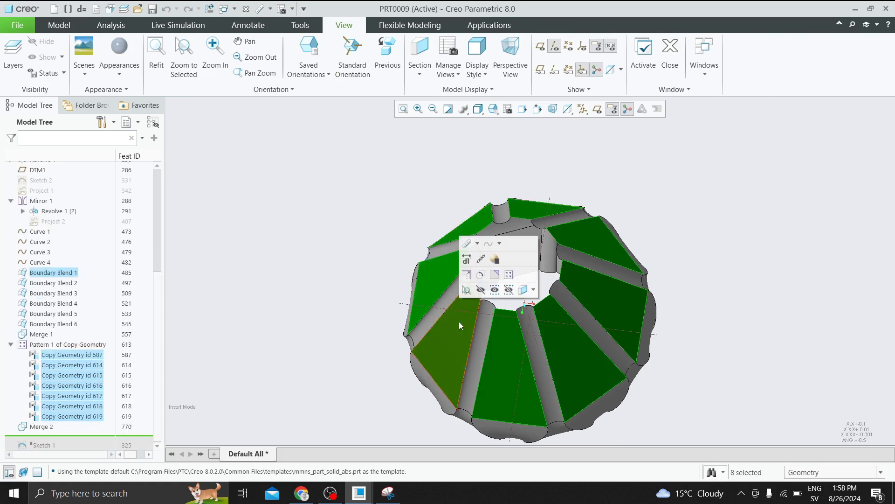
click(422, 389)
- Switch to Snipping Tool, handwrite the calculation 360 / 8 = 45 beside the sketched panel, and minimize the window
click(383, 498)
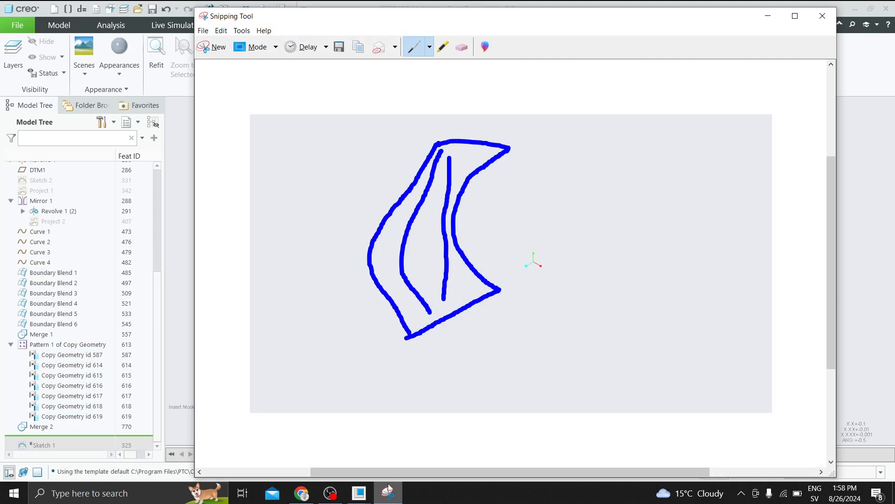
mouse_move(536, 179)
mouse_down()
mouse_move(536, 202)
mouse_move(511, 224)
mouse_up()
mouse_move(599, 170)
mouse_down()
mouse_move(606, 222)
mouse_move(622, 197)
mouse_move(638, 206)
mouse_move(633, 172)
mouse_move(661, 306)
mouse_up()
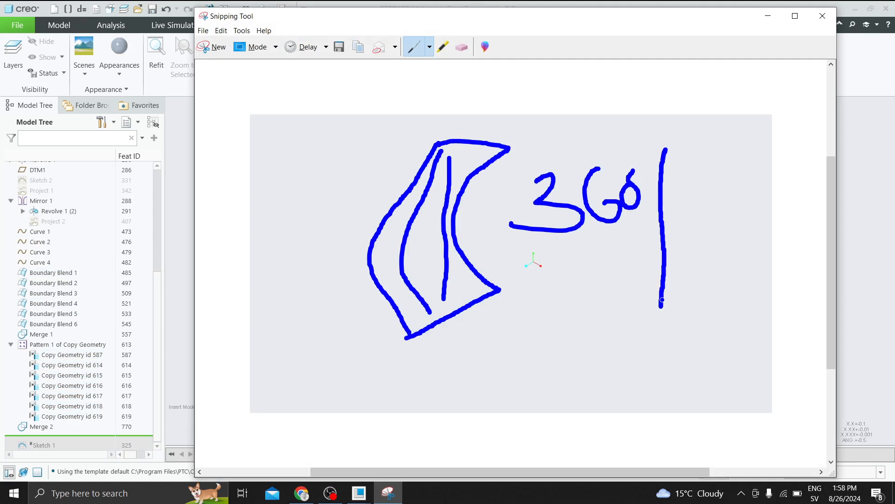
mouse_move(715, 202)
mouse_down()
mouse_move(690, 205)
mouse_move(709, 240)
mouse_move(714, 205)
mouse_up()
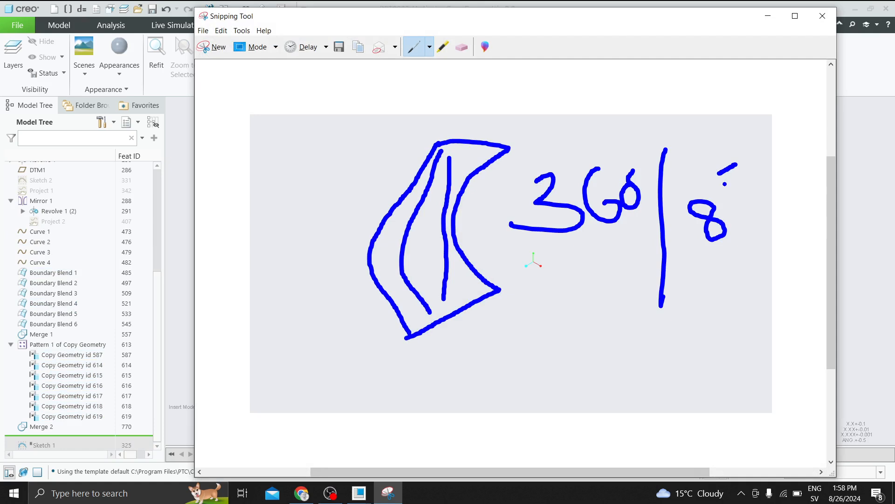
mouse_move(768, 147)
mouse_down()
mouse_move(785, 169)
mouse_move(776, 182)
mouse_up()
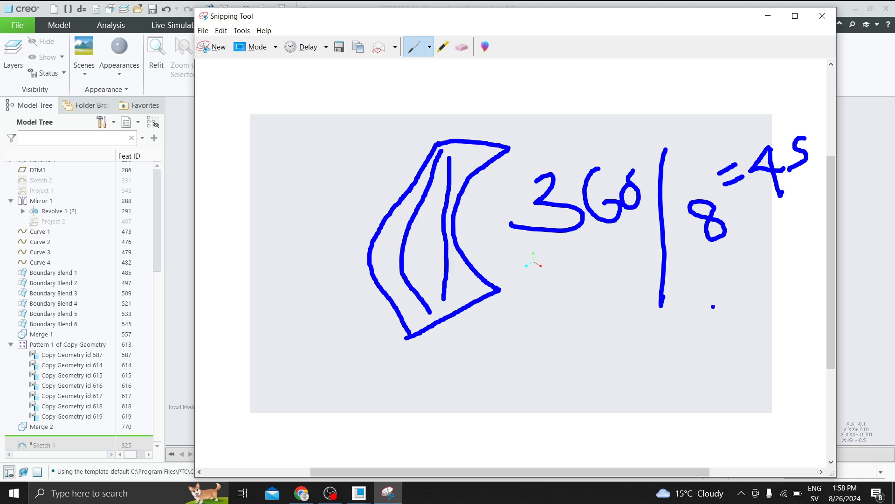
mouse_move(721, 301)
mouse_down()
mouse_move(720, 262)
mouse_move(697, 269)
mouse_move(723, 248)
mouse_up()
mouse_move(815, 115)
mouse_down()
mouse_move(742, 136)
mouse_move(801, 177)
mouse_move(813, 125)
mouse_up()
click(769, 16)
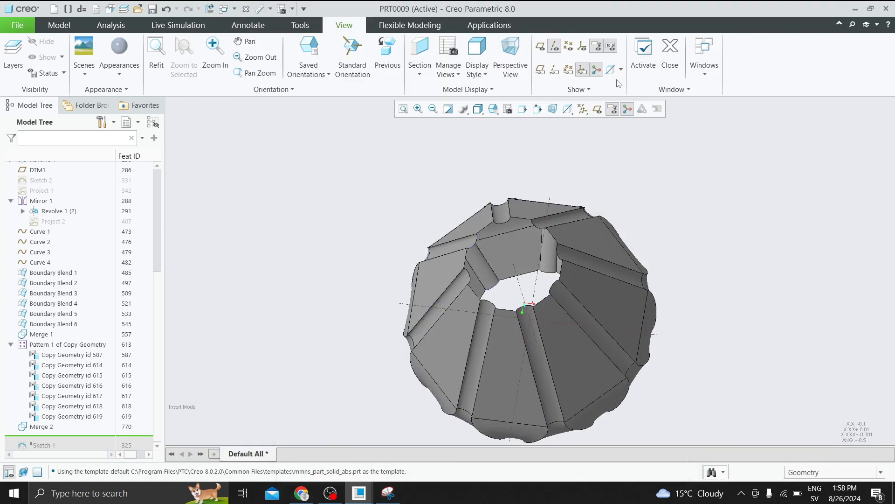
- Switch back to PRT0010 and review the Revolve feature's section and axis placement in its definition
mouse_move(360, 493)
click(415, 471)
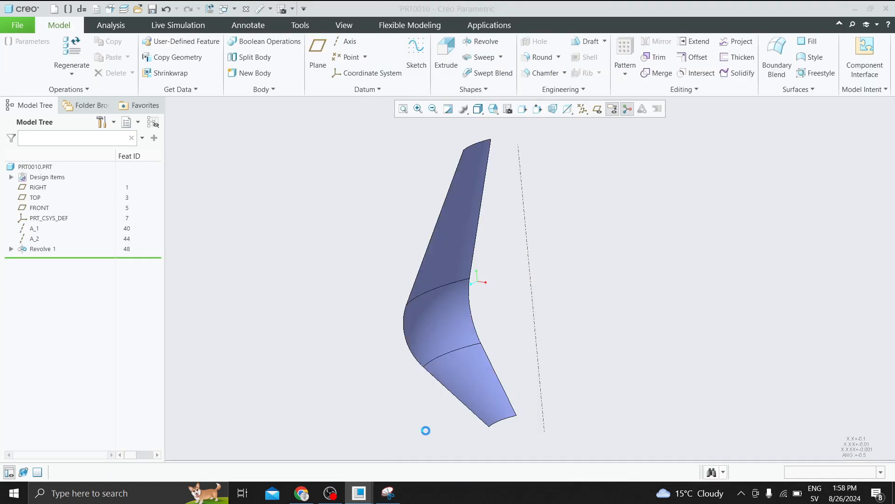
click(40, 249)
click(51, 186)
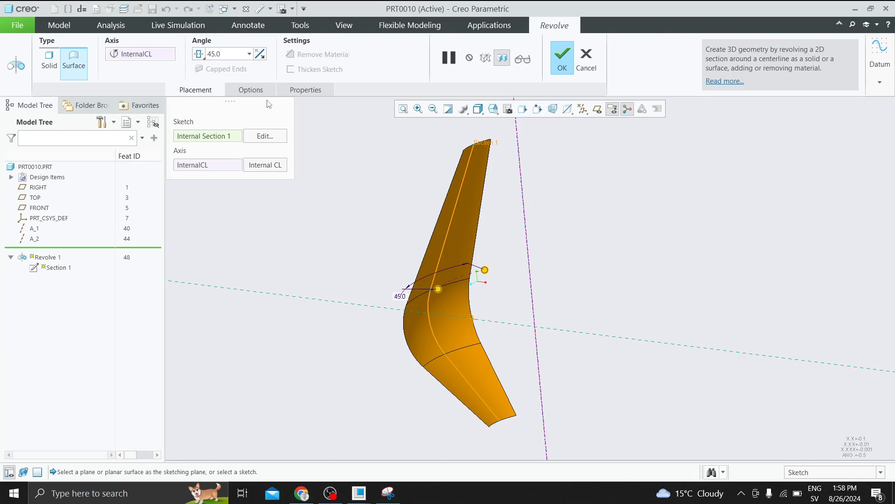
click(565, 59)
- Display the datum planes and select the RIGHT plane
middle_drag(407, 205, 378, 222)
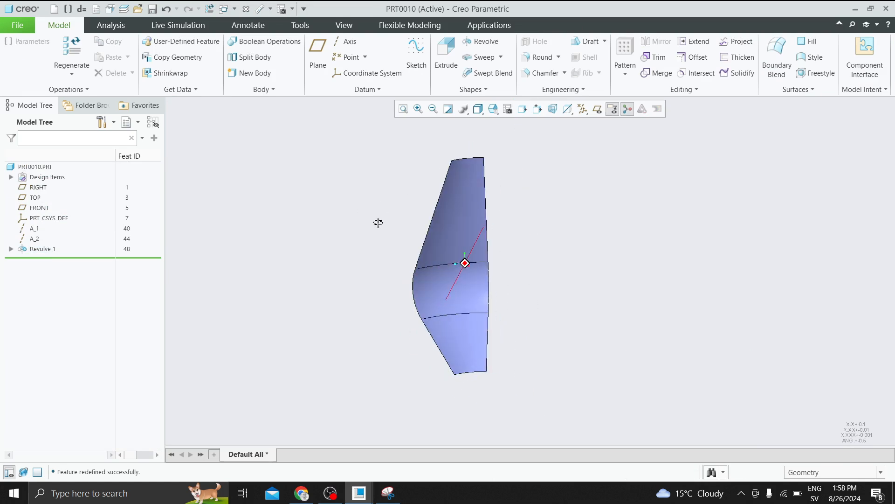
click(598, 109)
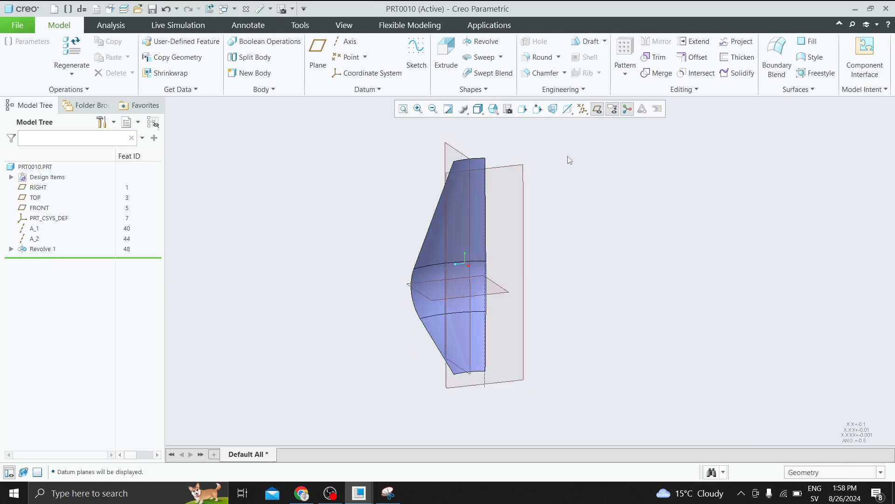
click(504, 174)
- Switch to PRT0009, orient the view normal to datum plane DTM1, and hide the datum planes
mouse_move(359, 492)
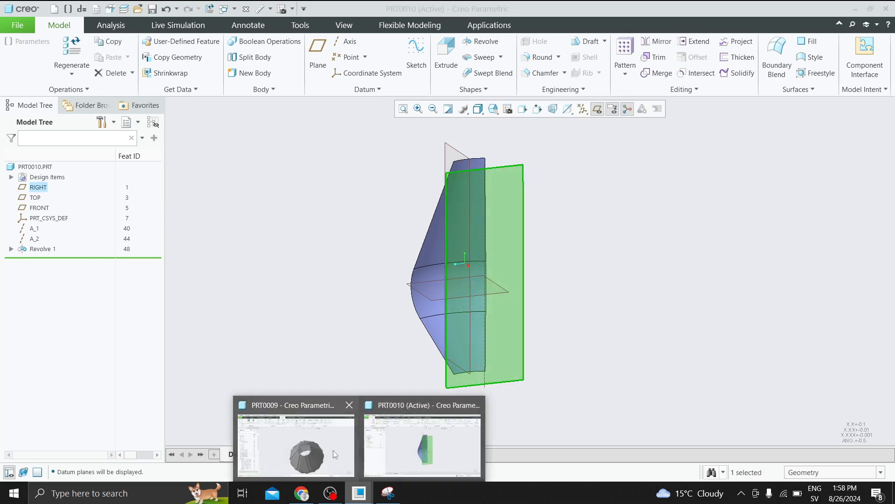
click(336, 455)
middle_drag(467, 261, 504, 267)
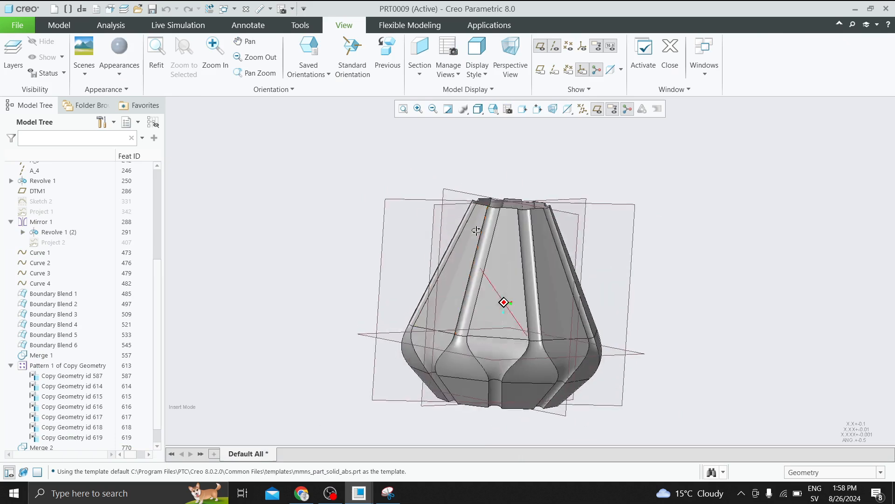
click(604, 204)
click(608, 158)
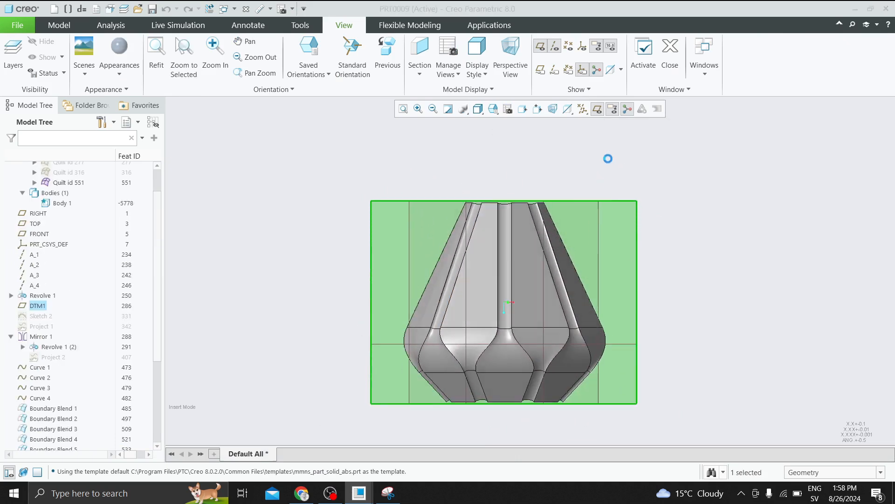
click(597, 109)
- Examine the vase's outer profile edges and the long upper groove surface between its flat panels
click(418, 297)
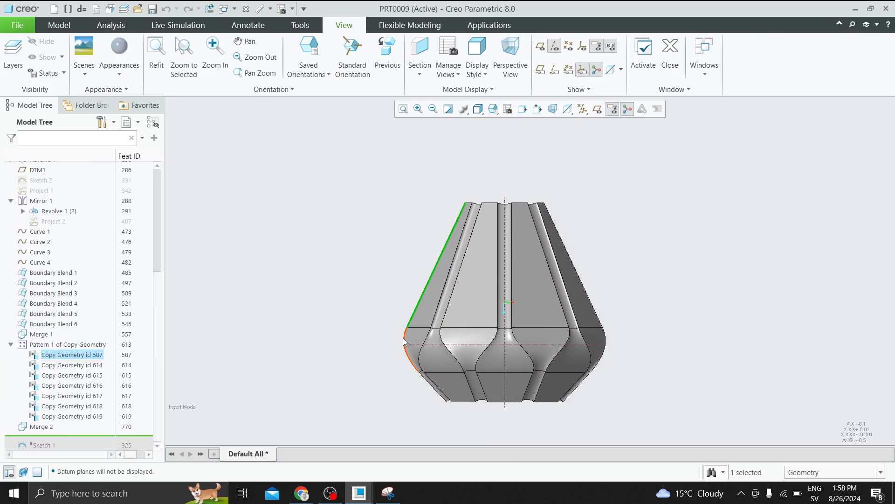
ctrl+click(403, 341)
ctrl+click(428, 386)
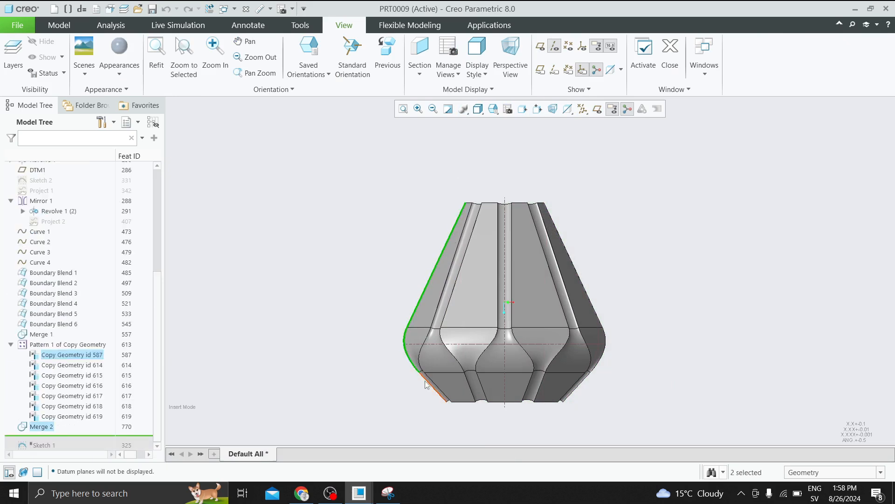
click(485, 189)
scroll(513, 289, up, 3)
middle_drag(513, 289, 514, 298)
click(482, 315)
scroll(468, 318, down, 2)
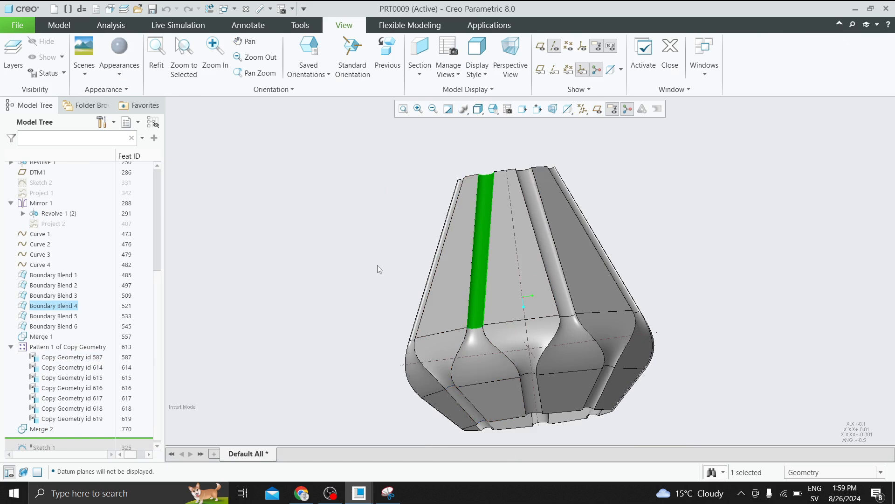
click(368, 233)
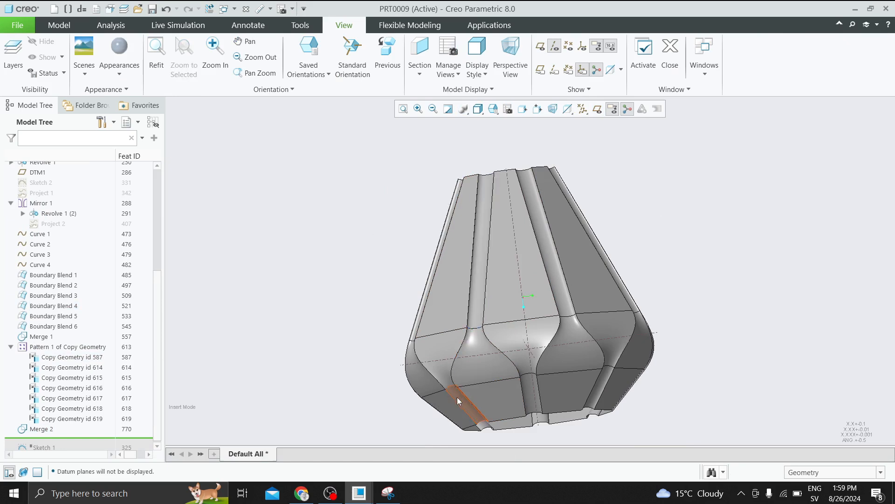
- Select the three connected edges along one side of a groove from rim to base and examine their shape from several angles
middle_drag(466, 298, 501, 274)
click(493, 275)
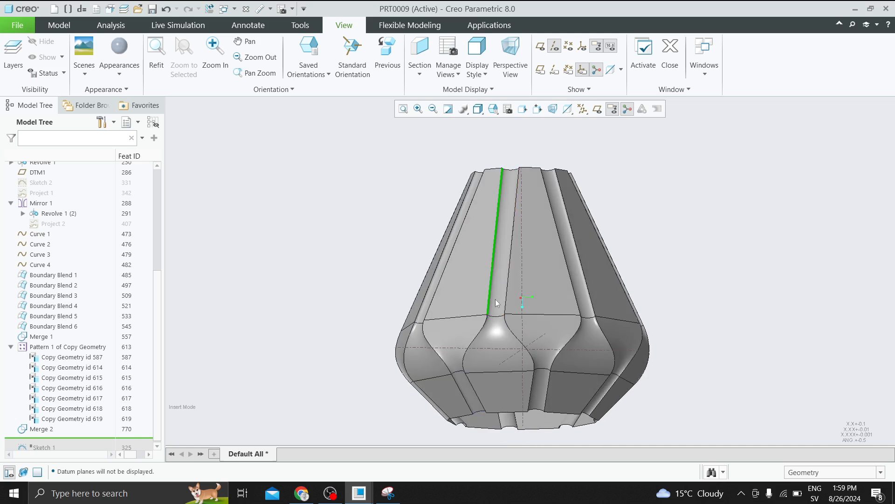
ctrl+click(484, 323)
ctrl+click(471, 384)
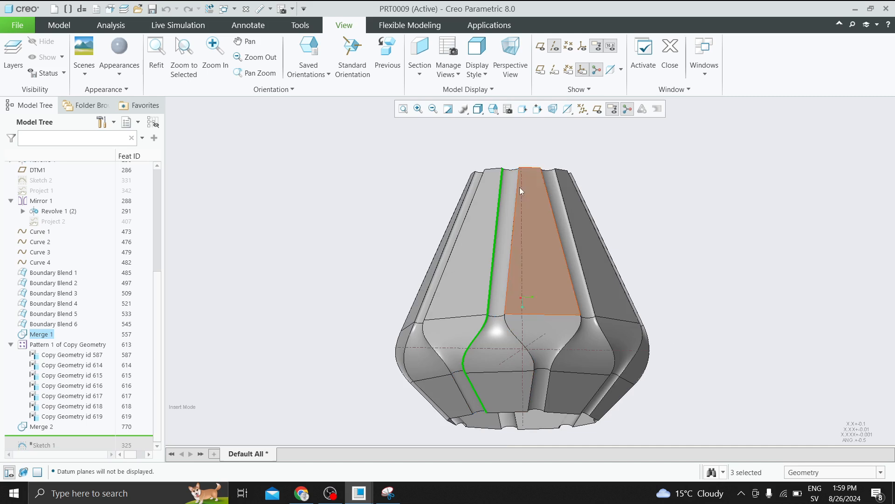
mouse_move(577, 172)
middle_down()
mouse_move(530, 172)
mouse_move(578, 172)
middle_up()
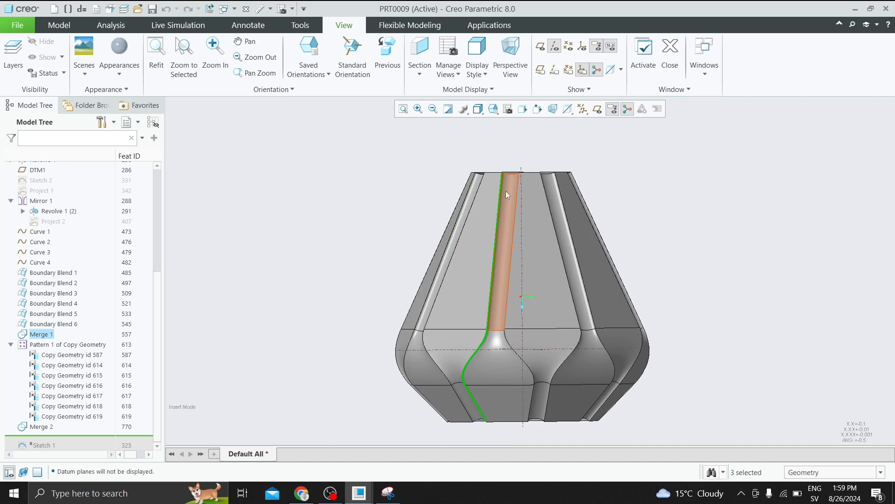
mouse_move(492, 327)
middle_down()
mouse_move(470, 296)
mouse_move(436, 304)
mouse_move(434, 295)
middle_up()
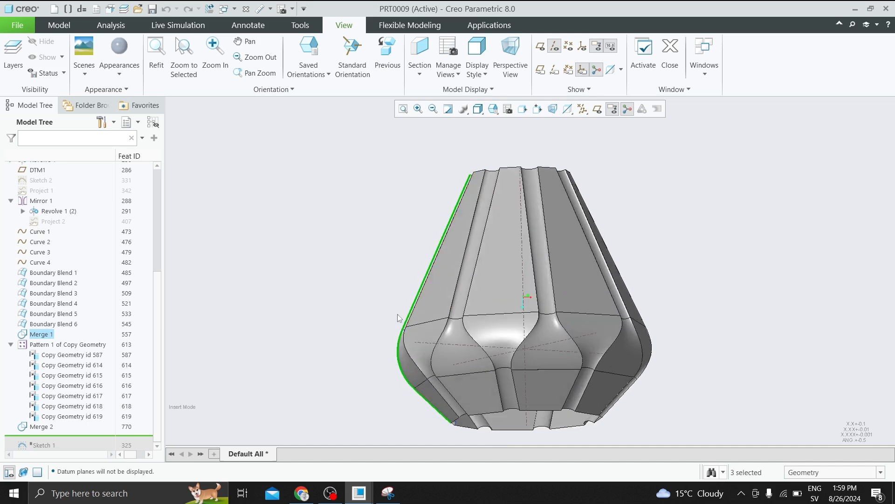
middle_drag(401, 336, 506, 269)
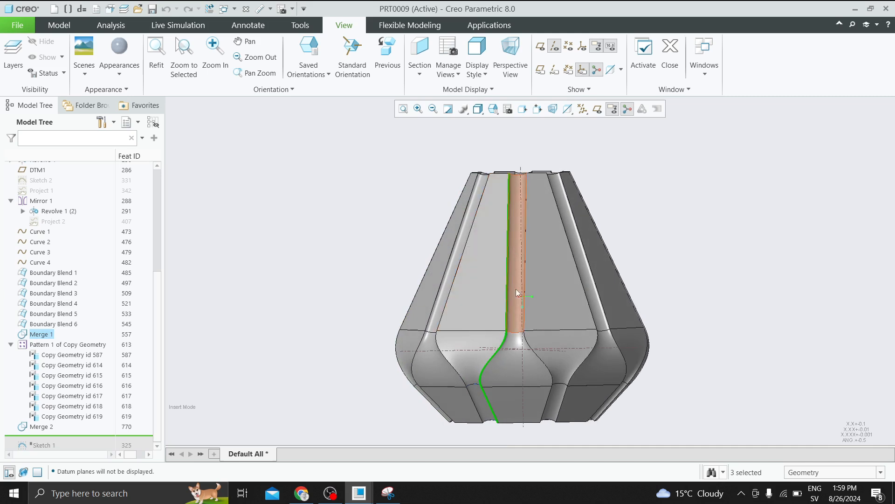
- Switch to PRT0010 and start a new sketch on the RIGHT datum plane
click(358, 497)
click(399, 435)
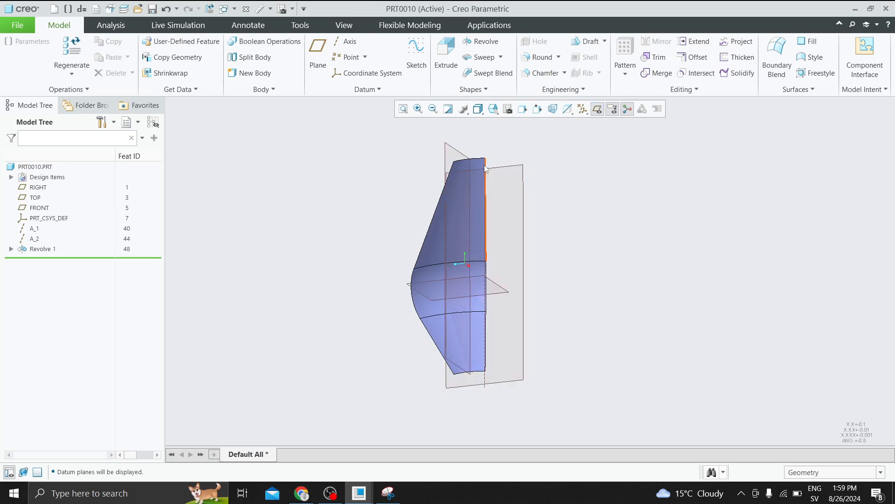
click(511, 163)
click(514, 119)
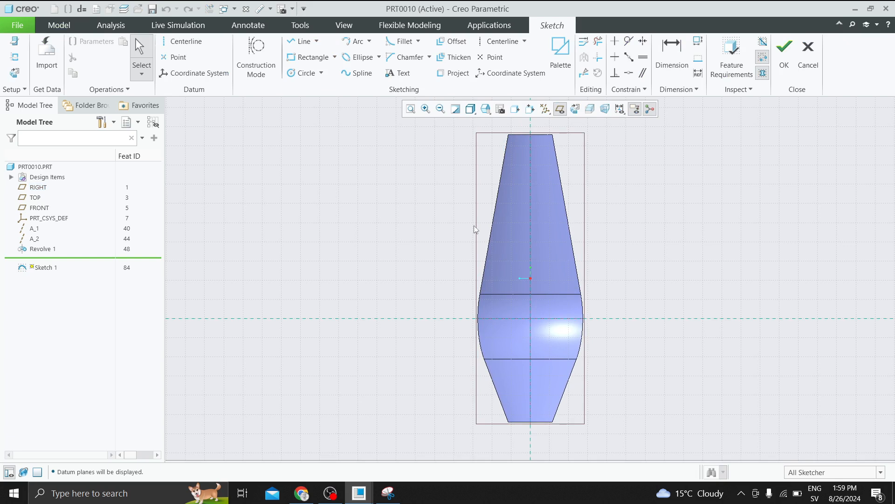
- Add the revolved surface's upper and lower end edges as sketch references and hide the datum planes
click(15, 57)
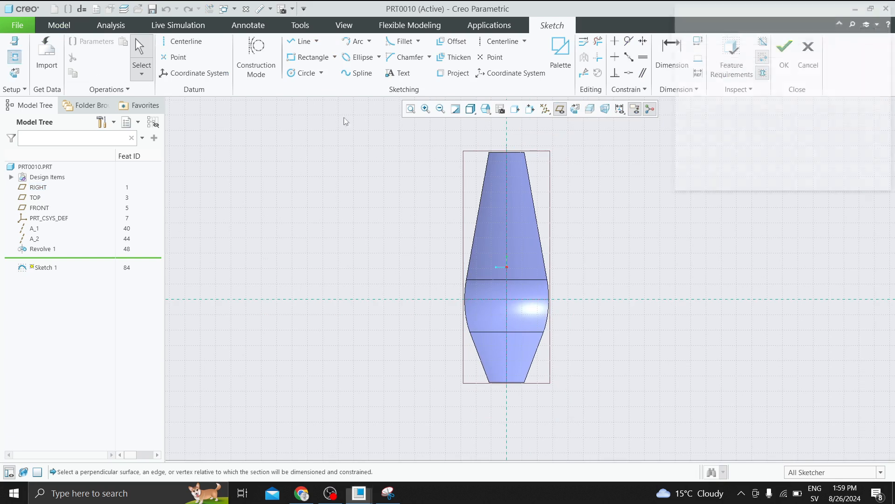
click(496, 153)
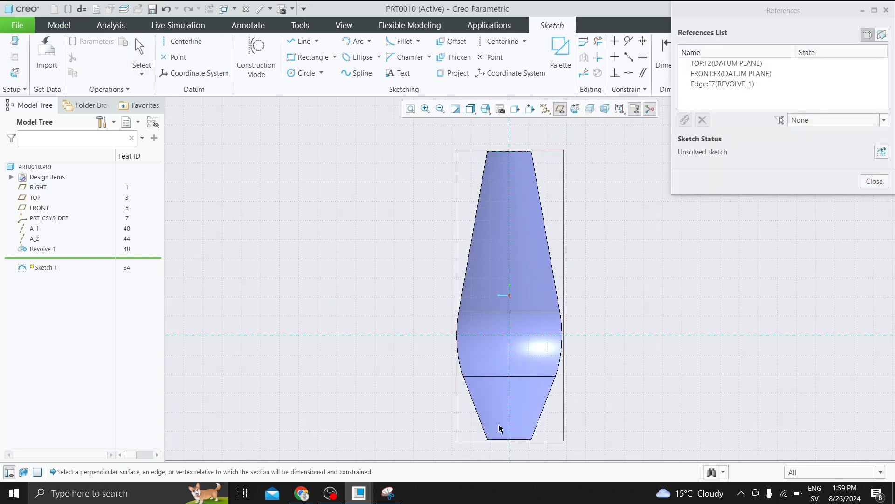
click(498, 439)
click(559, 109)
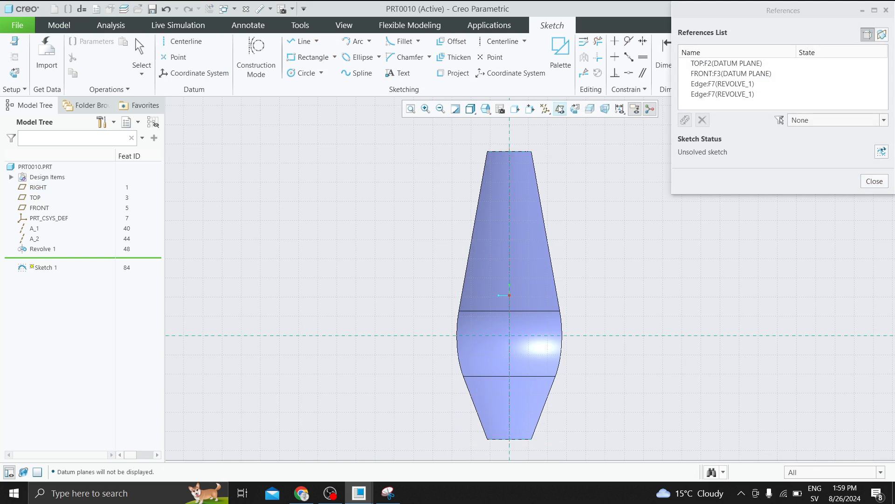
- Sketch a slanted line down the upper panel and a vertical line across the lower panel, both left of the centre reference
click(296, 42)
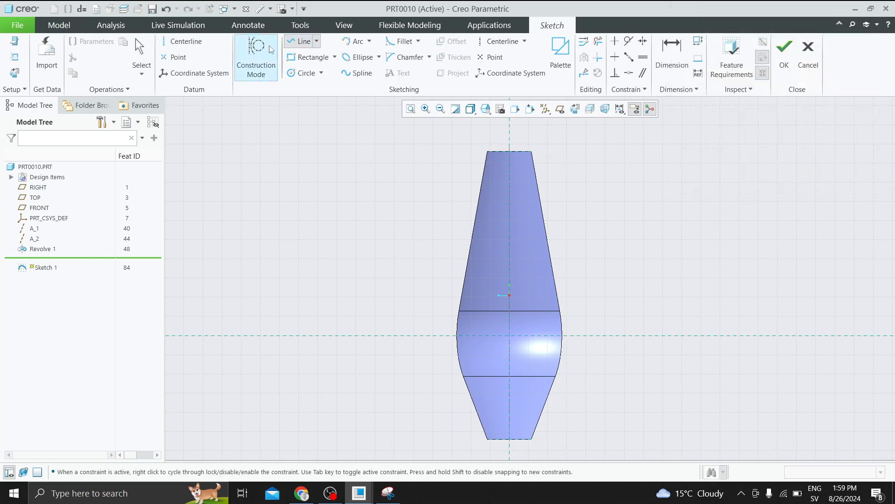
click(502, 152)
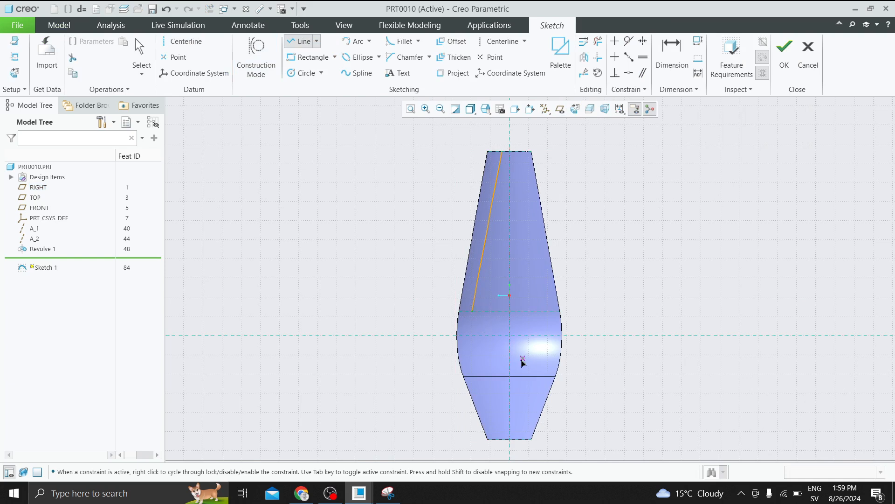
middle_click(521, 358)
click(496, 439)
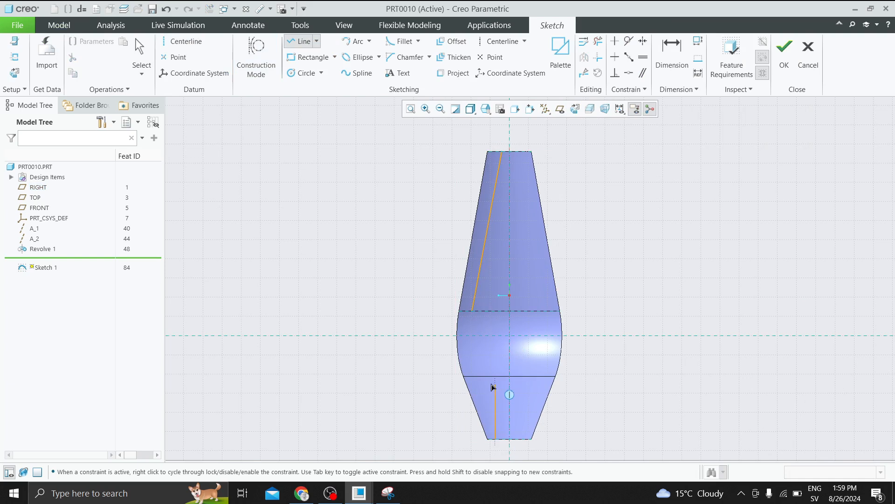
click(495, 376)
middle_click(495, 376)
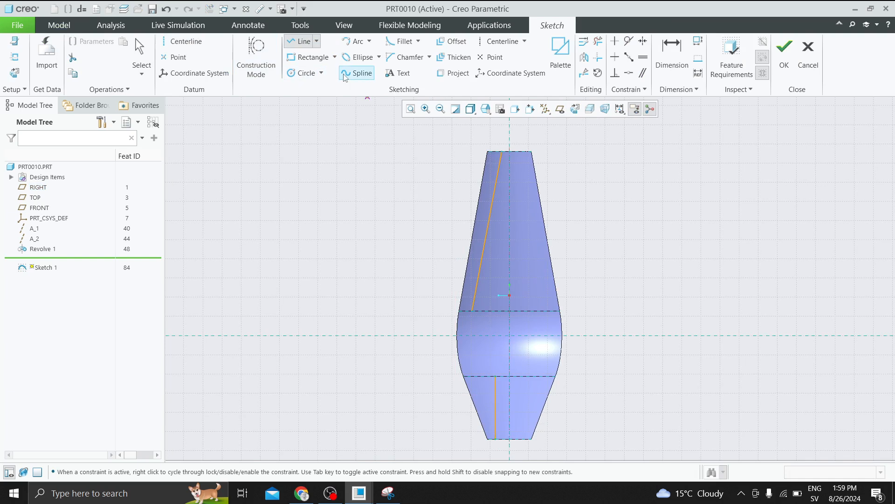
- Connect the lower end of the slanted line to the upper end of the vertical line with a spline
click(357, 73)
click(473, 311)
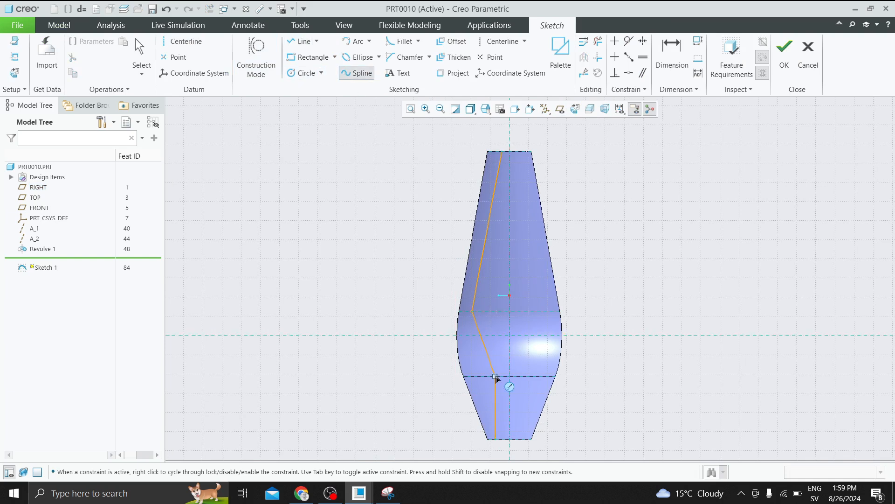
click(496, 376)
middle_click(495, 376)
middle_click(495, 375)
- Add the upper panel's left slanted edge as a sketch reference
scroll(482, 182, down, 2)
click(15, 57)
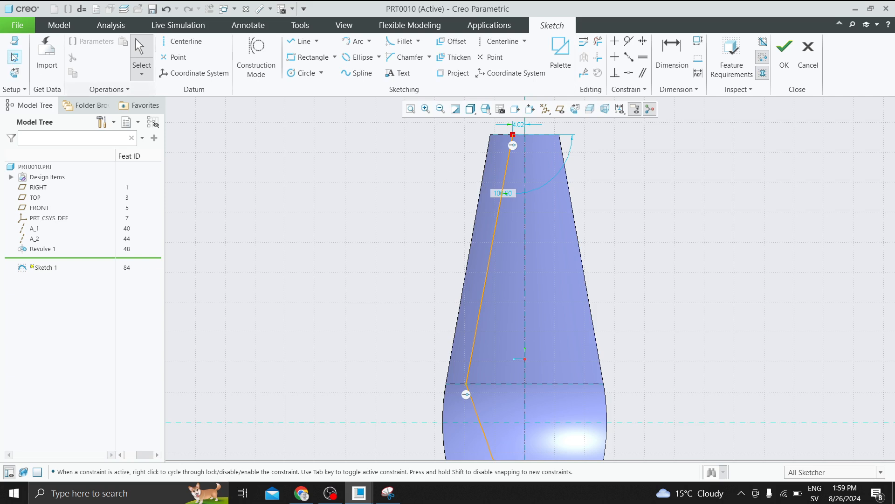
click(484, 169)
scroll(397, 154, up, 2)
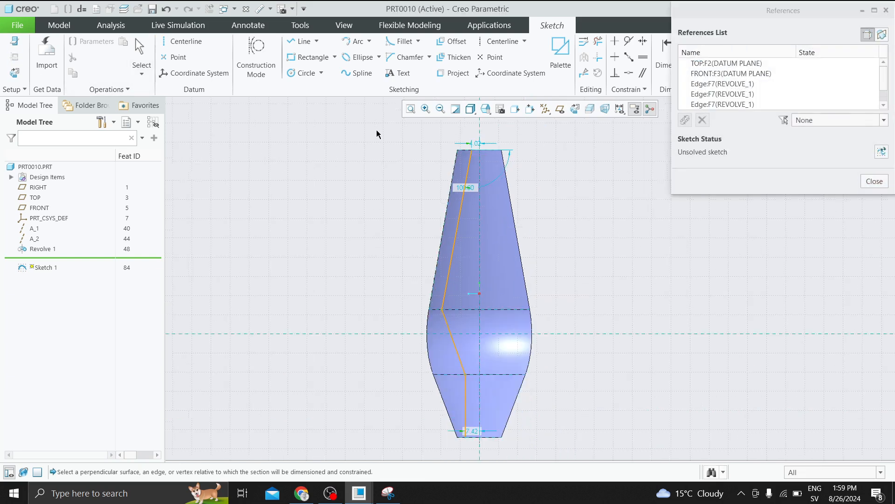
click(468, 309)
click(874, 181)
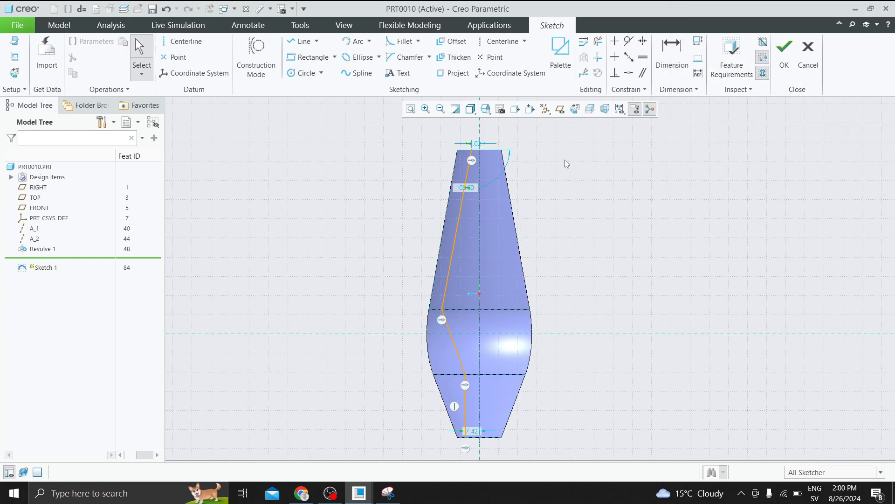
- Constrain the slanted line parallel to the upper panel's left edge
scroll(567, 163, down, 1)
click(431, 180)
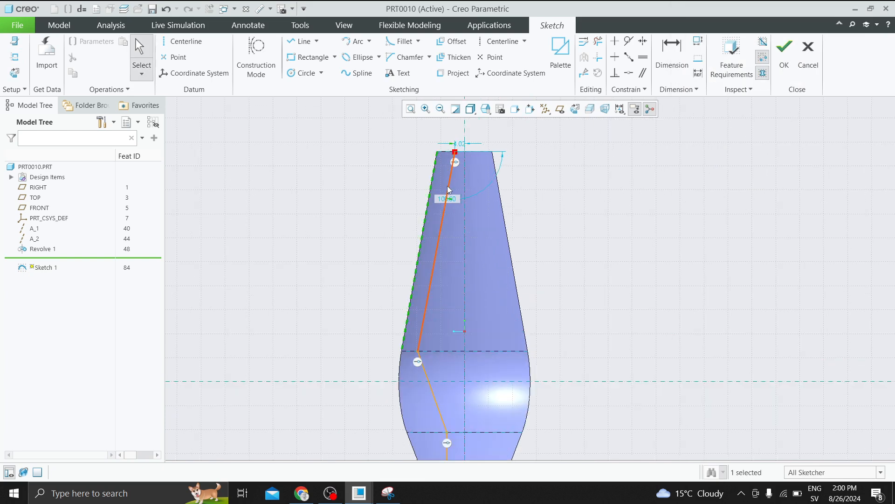
ctrl+click(447, 186)
click(526, 154)
scroll(567, 225, up, 3)
click(586, 304)
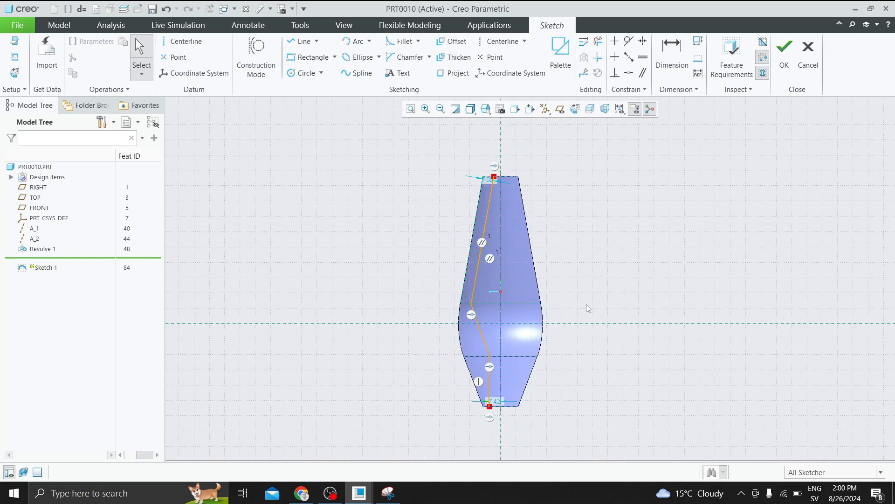
- Make the spline tangent to the slanted line at its upper end and to the vertical line at its lower end
scroll(504, 396, down, 2)
scroll(480, 391, up, 1)
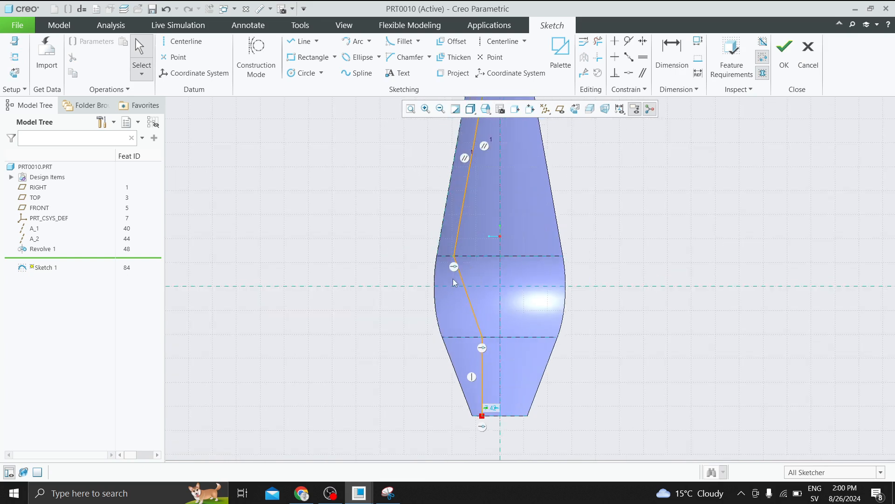
scroll(454, 280, down, 1)
click(456, 238)
ctrl+click(461, 267)
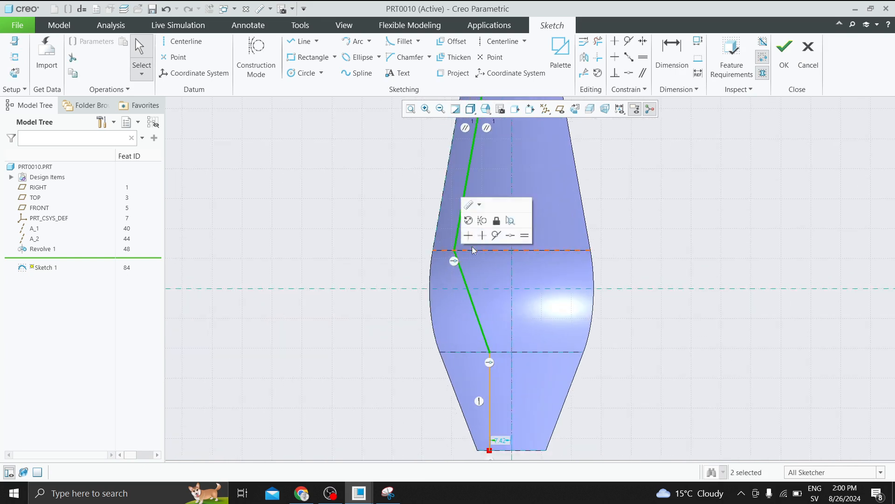
click(498, 236)
click(392, 231)
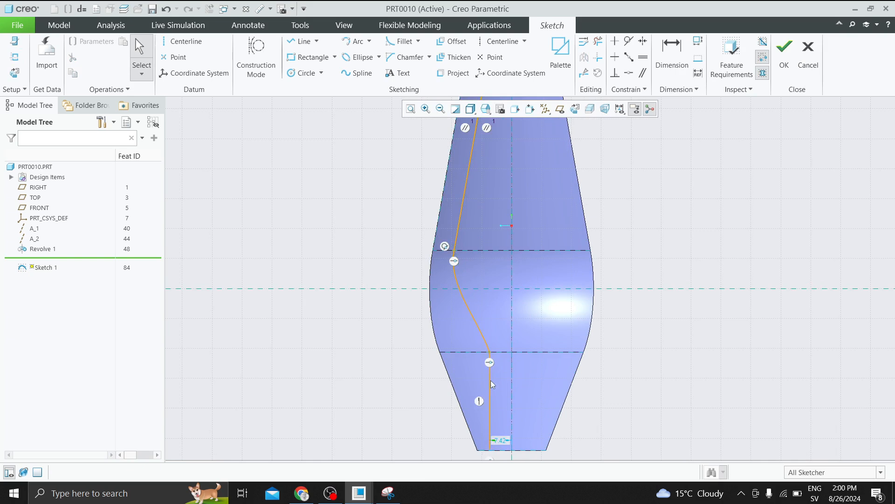
click(489, 365)
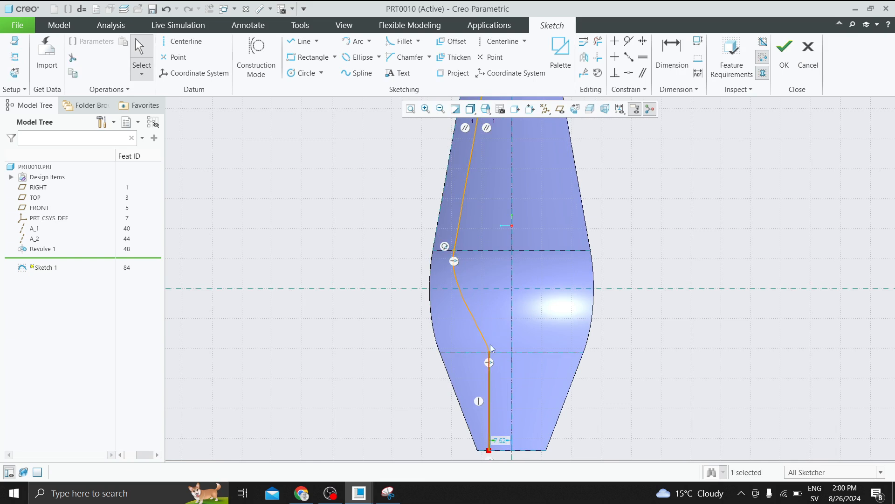
ctrl+click(483, 339)
click(523, 307)
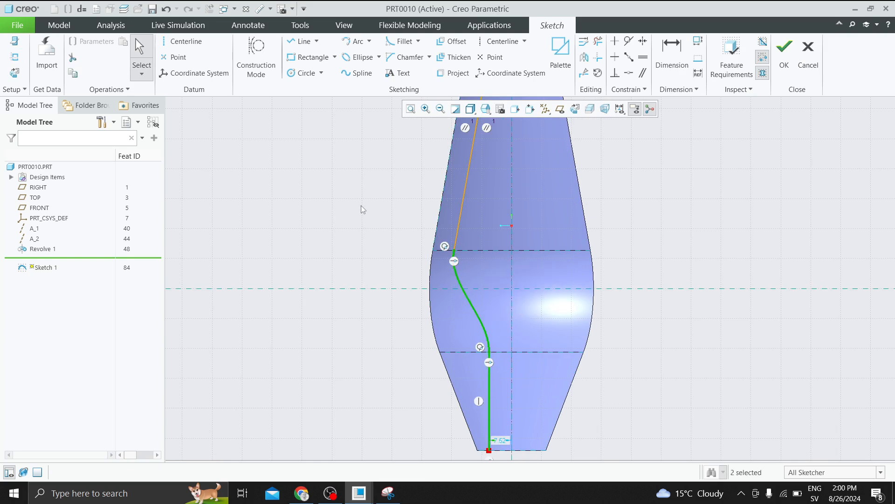
- Set the distance between the slanted line and the upper panel's left edge to 5
scroll(359, 233, down, 4)
scroll(455, 167, down, 2)
scroll(498, 198, up, 2)
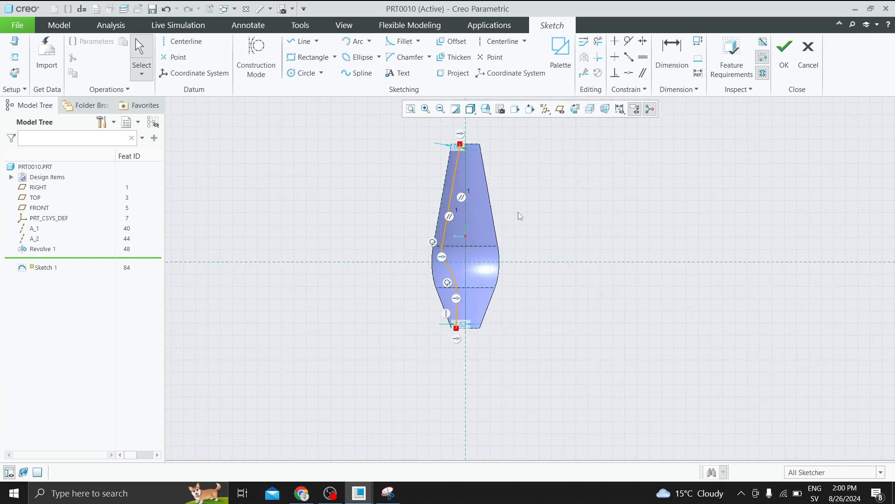
scroll(457, 135, up, 2)
double_click(454, 152)
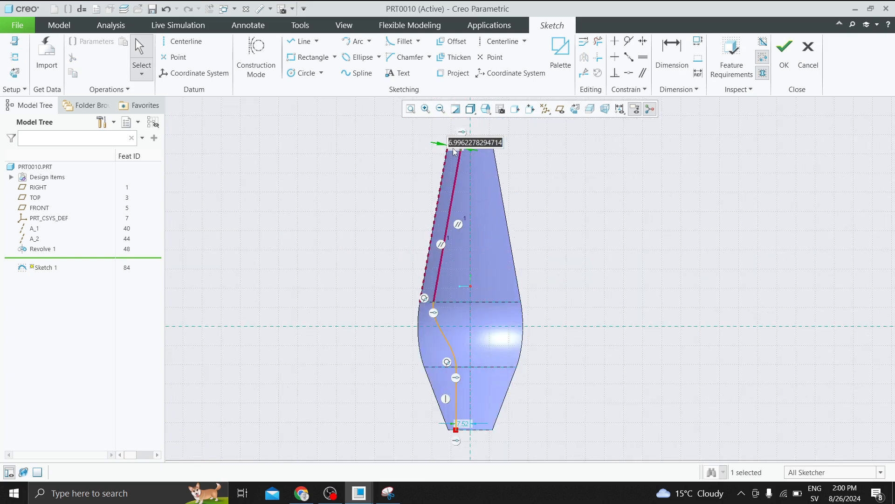
key(Return)
- Set the lower vertical line's distance from the vertical centre reference to 5
scroll(443, 429, up, 3)
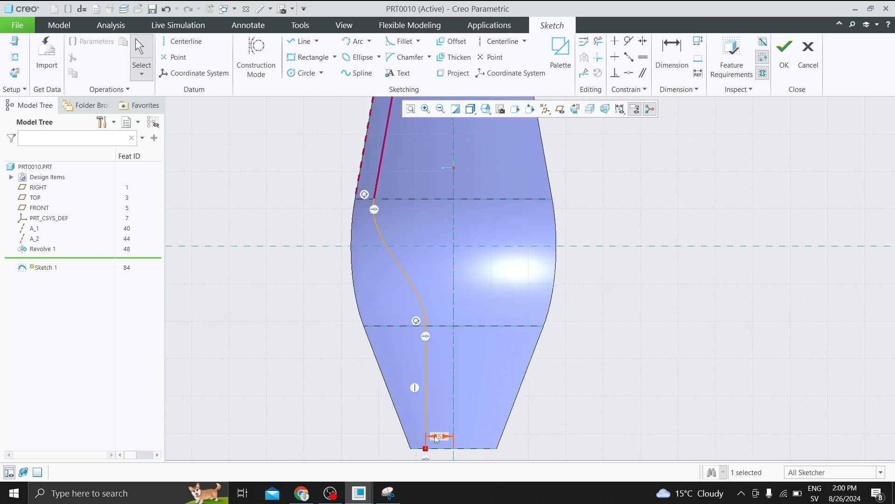
click(444, 443)
double_click(440, 439)
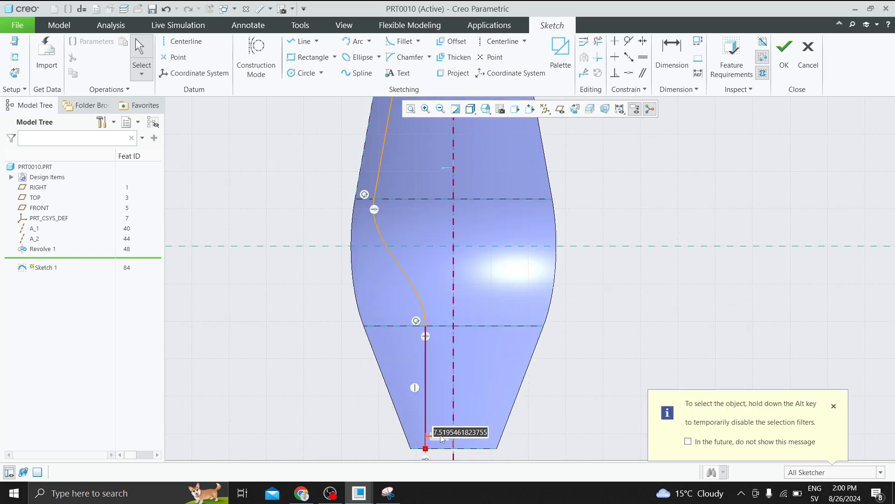
text(5)
key(Return)
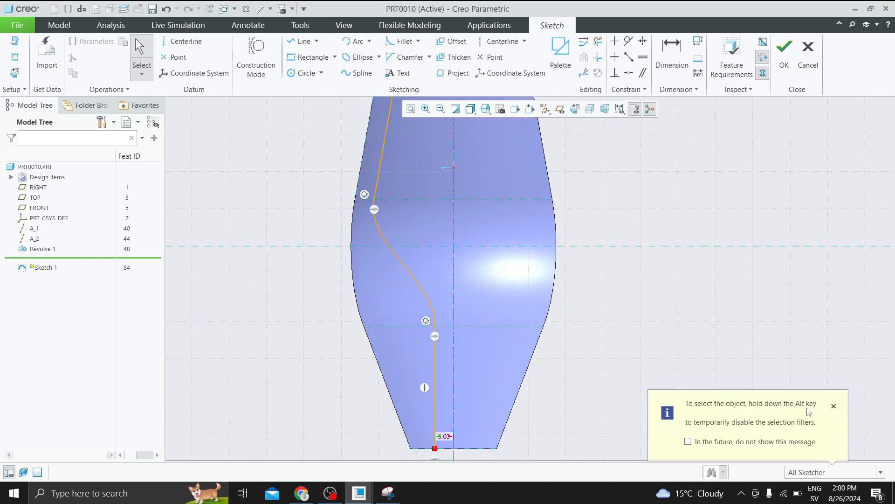
click(834, 406)
- Mirror the two lines and the spline about the vertical centre reference and complete the sketch
scroll(686, 359, down, 5)
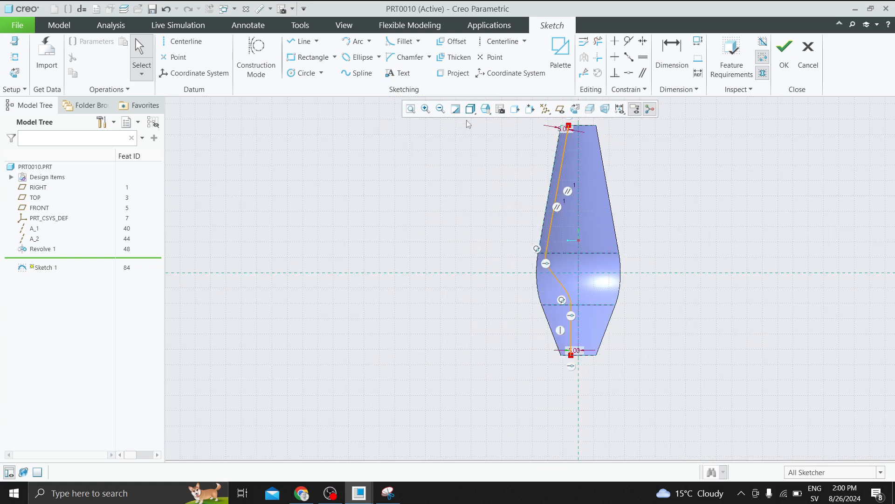
scroll(363, 270, down, 2)
scroll(549, 195, up, 2)
drag(484, 192, 606, 416)
click(585, 57)
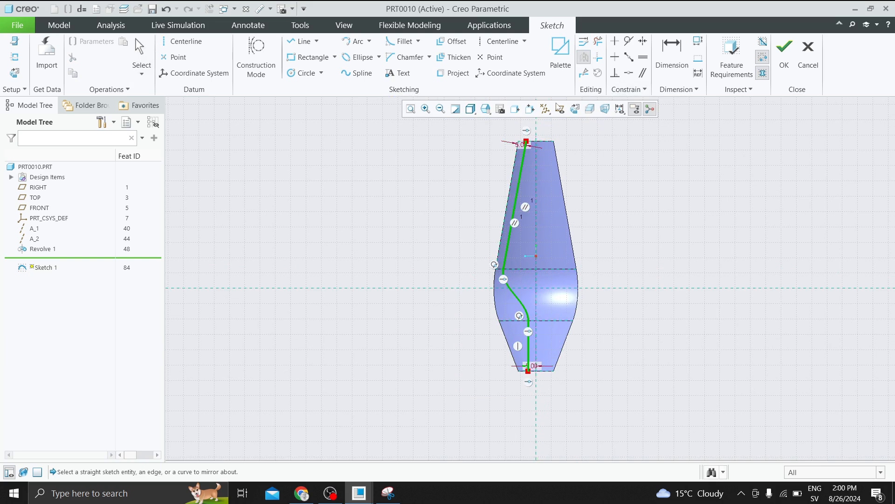
click(536, 164)
click(784, 50)
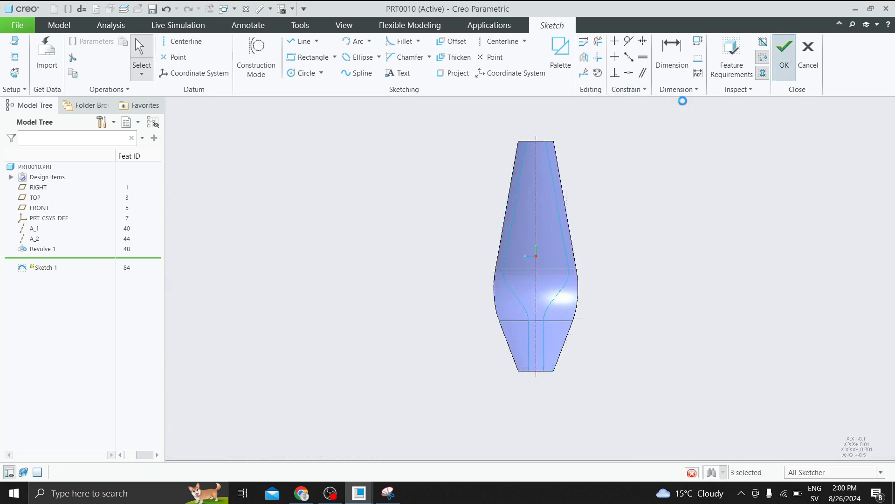
- Display the revolved segment in PRT0010 as a wireframe to check the mirrored groove curves
scroll(547, 185, down, 2)
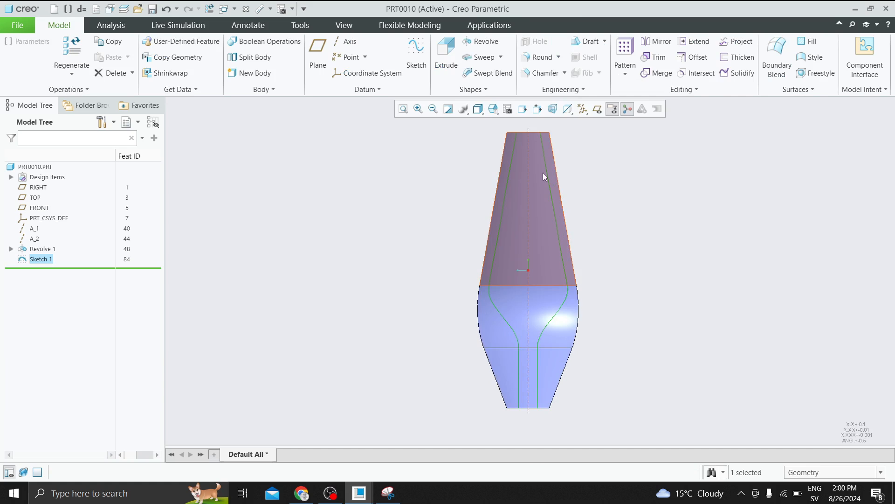
click(555, 252)
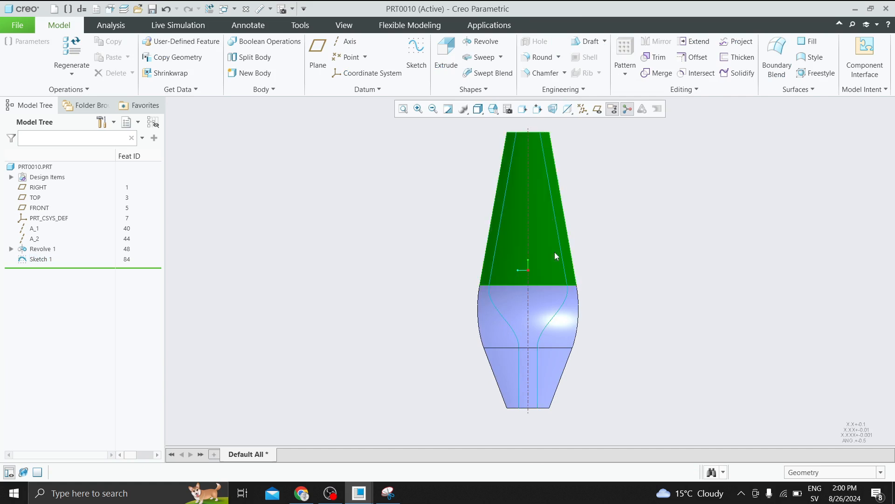
click(479, 111)
click(485, 182)
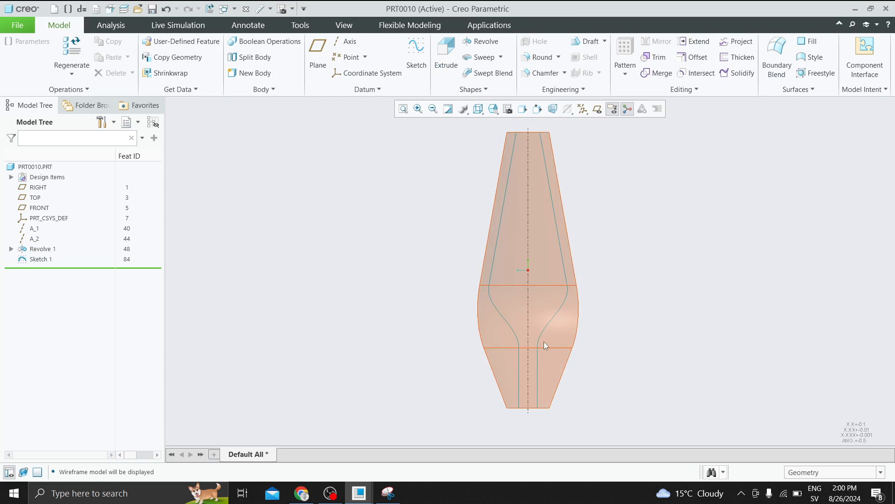
- Switch to PRT0009, set the display to Shading With Edges, examine the vase's panels and grooves, and return to PRT0010
mouse_move(359, 493)
click(304, 455)
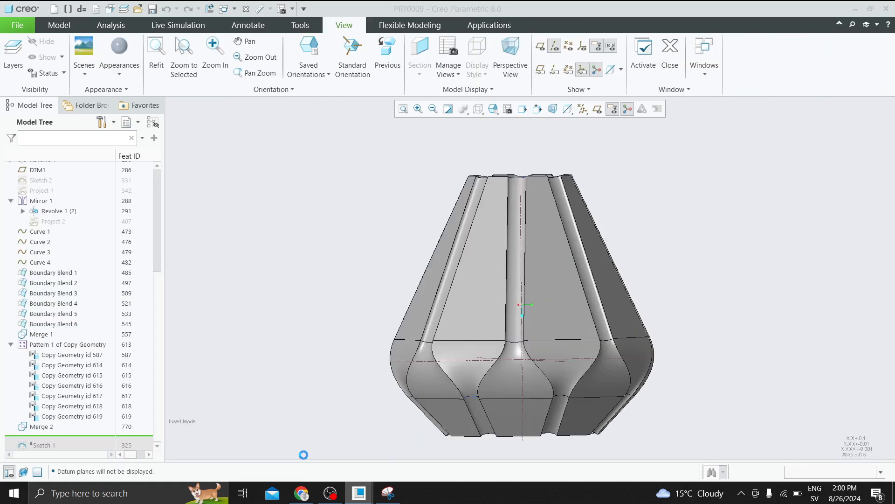
click(478, 110)
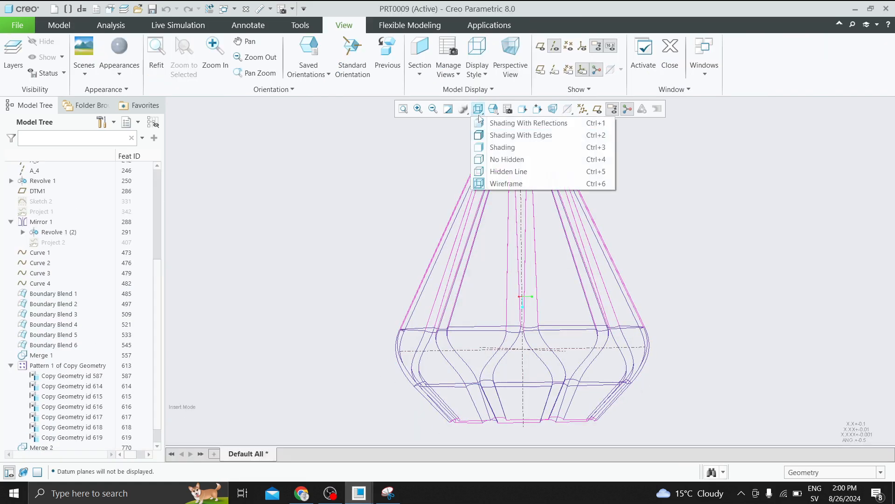
click(499, 134)
click(490, 249)
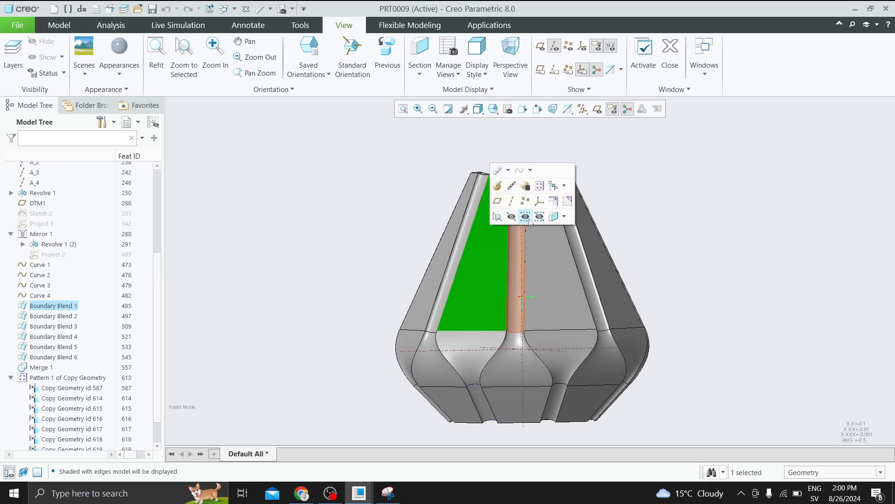
middle_drag(541, 245, 644, 238)
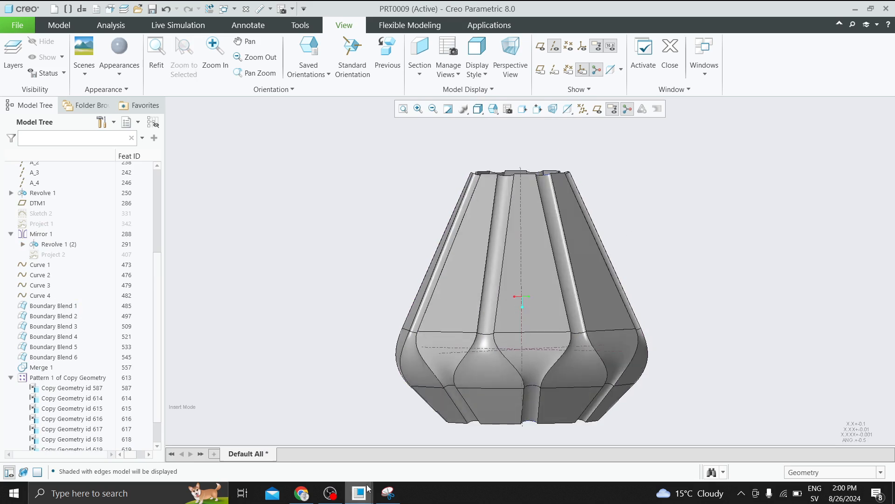
mouse_move(359, 493)
click(385, 442)
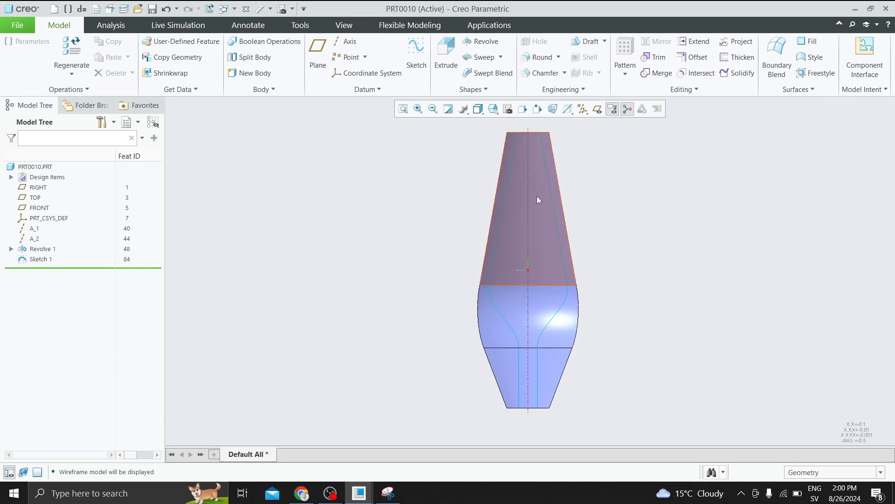
- Project Sketch 1 onto the upper, middle and lower surfaces of the revolved segment along the RIGHT plane's direction
middle_drag(539, 199, 546, 252)
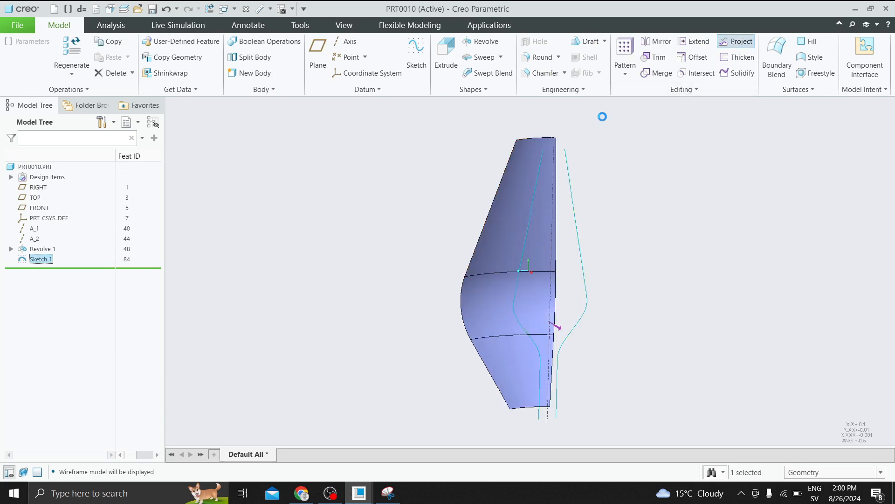
click(736, 42)
click(516, 220)
ctrl+click(490, 303)
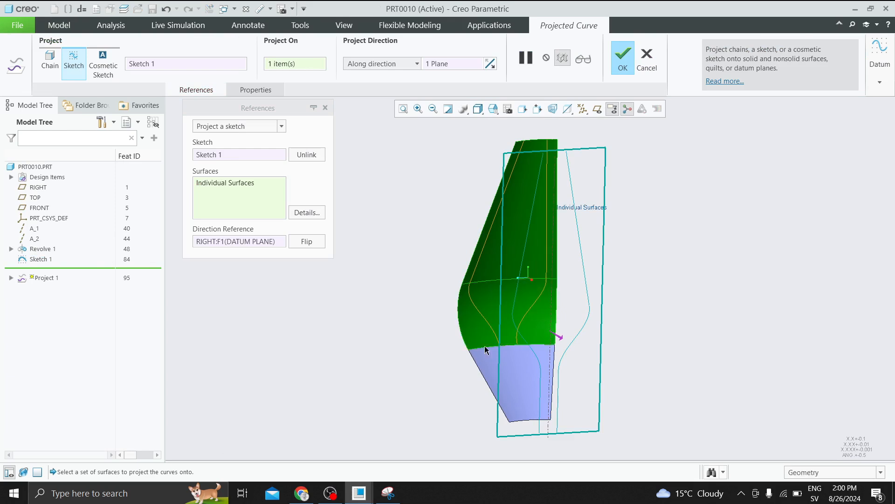
ctrl+click(488, 359)
click(613, 65)
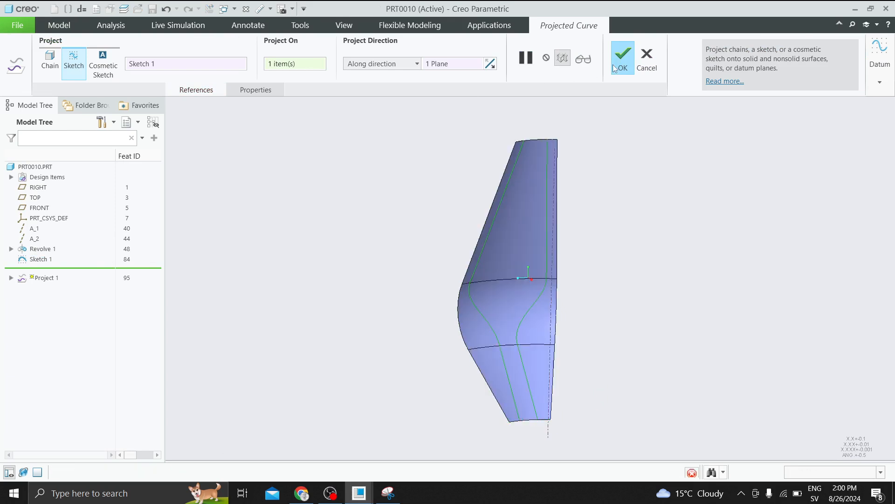
middle_drag(405, 224, 375, 217)
click(375, 217)
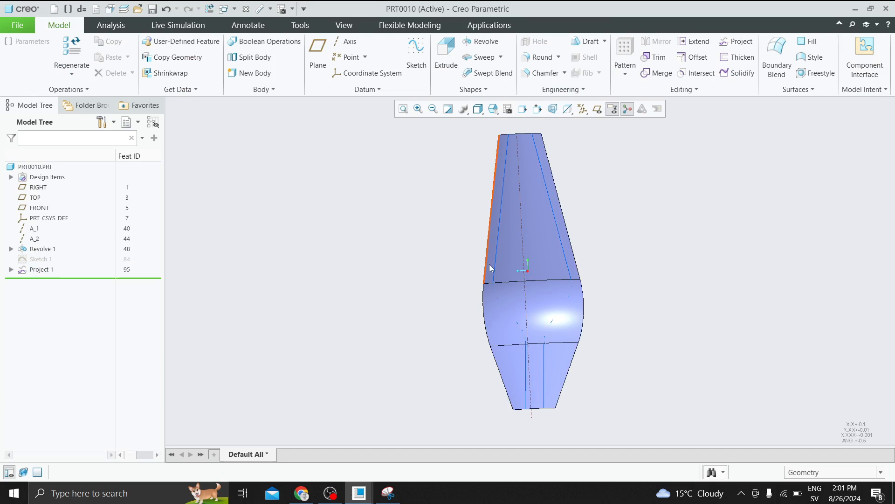
- Switch to PRT0009, highlight the three stacked surfaces of the tapering central panel, and return to PRT0010 to compare
mouse_move(487, 201)
middle_down()
mouse_move(588, 303)
mouse_move(656, 318)
mouse_move(644, 325)
mouse_move(662, 316)
mouse_move(644, 304)
mouse_move(648, 314)
middle_up()
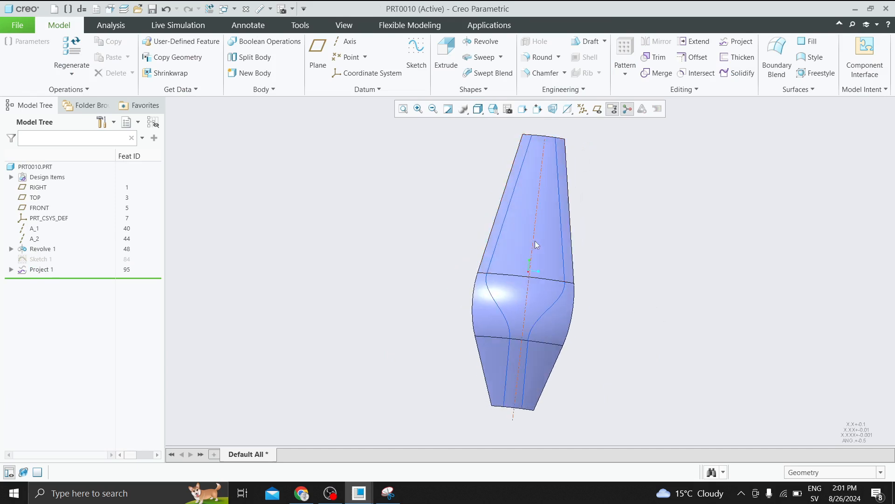
mouse_move(363, 497)
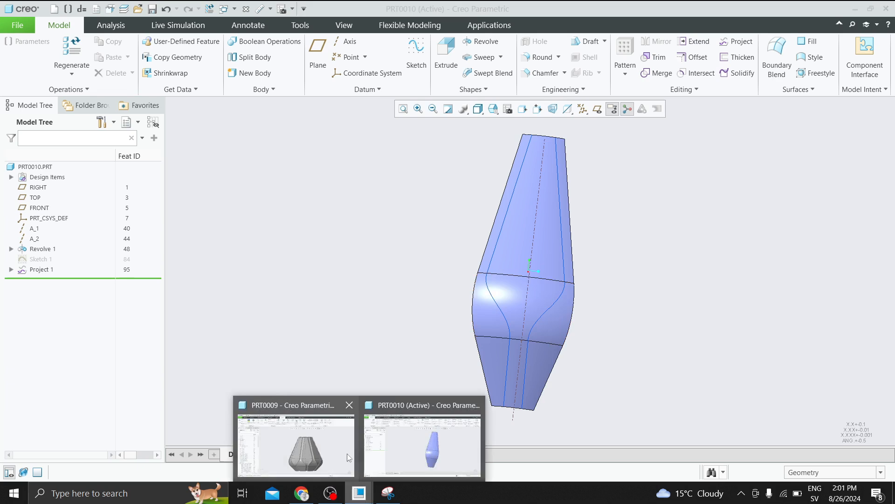
click(347, 454)
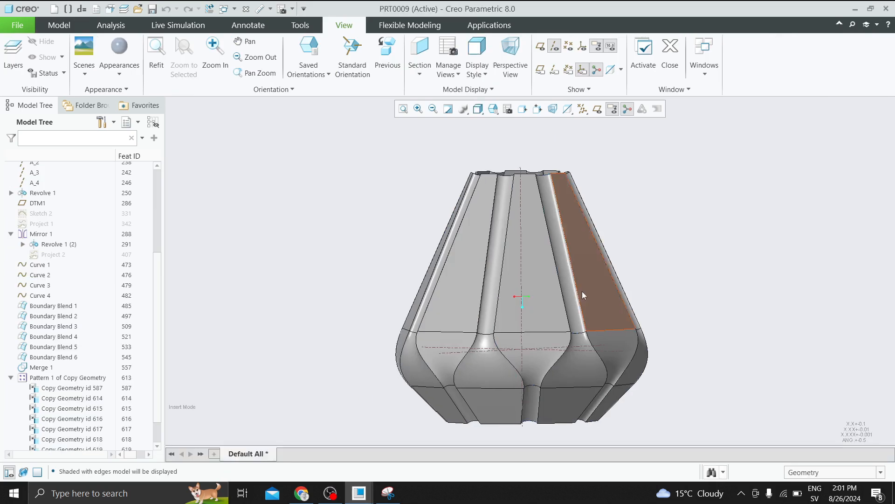
click(536, 312)
ctrl+click(536, 349)
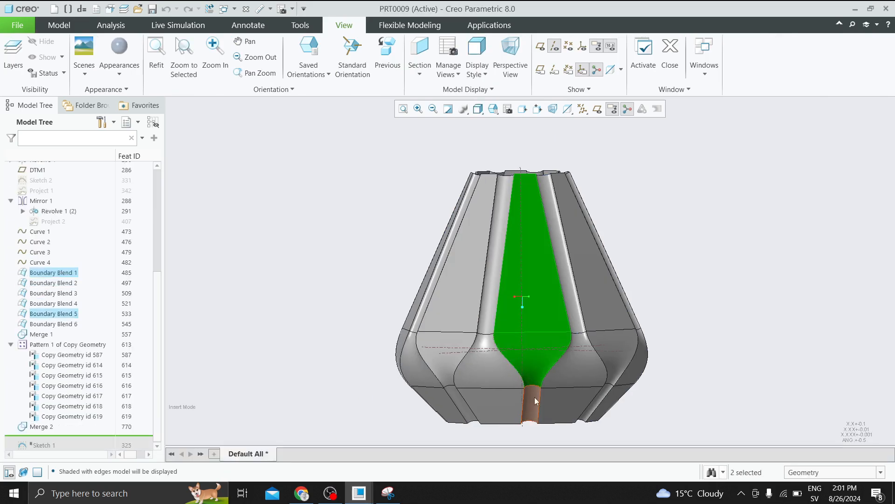
ctrl+click(535, 397)
mouse_move(368, 499)
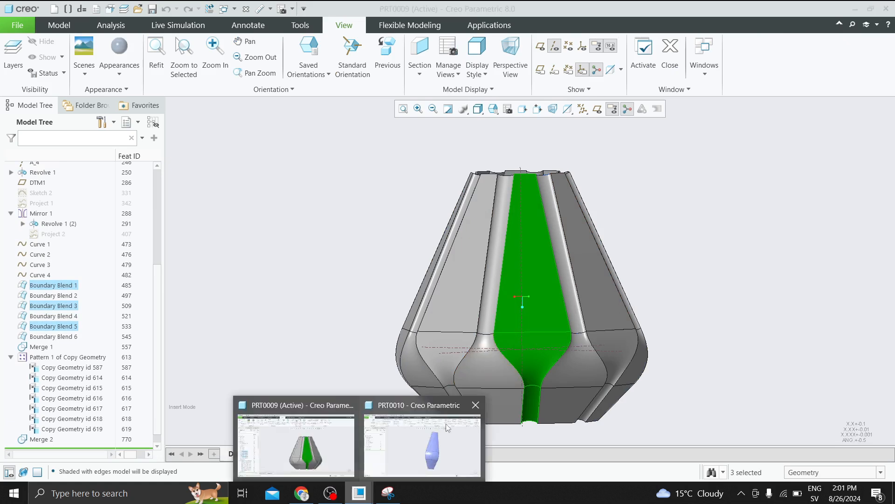
click(406, 461)
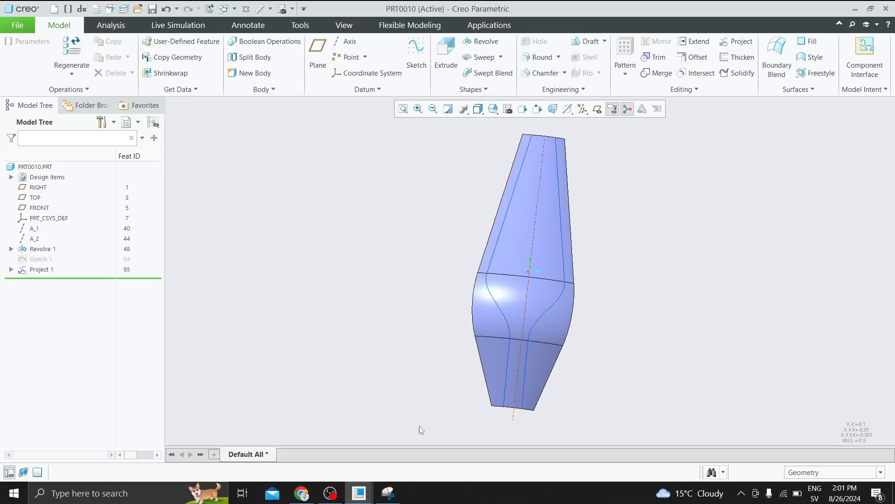
- In PRT0009, examine the adjacent narrow strip and its widening lower surfaces, and compare them with the projected curves in PRT0010
mouse_move(359, 493)
click(326, 449)
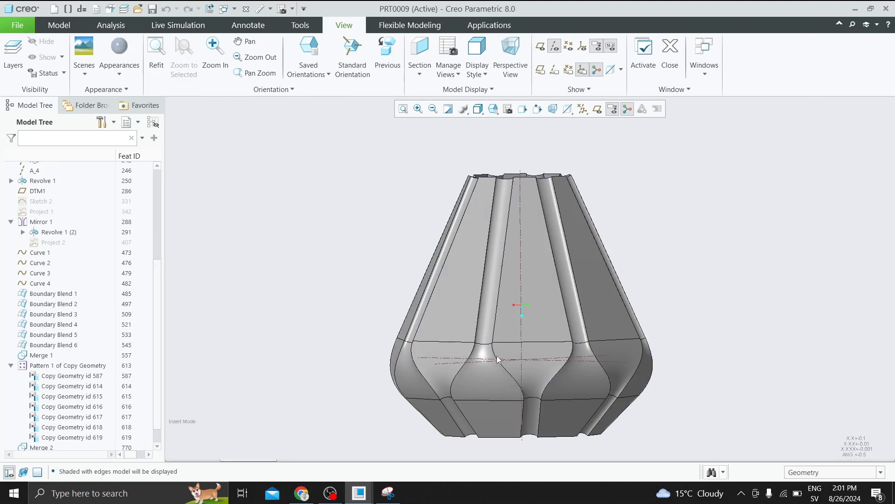
click(485, 342)
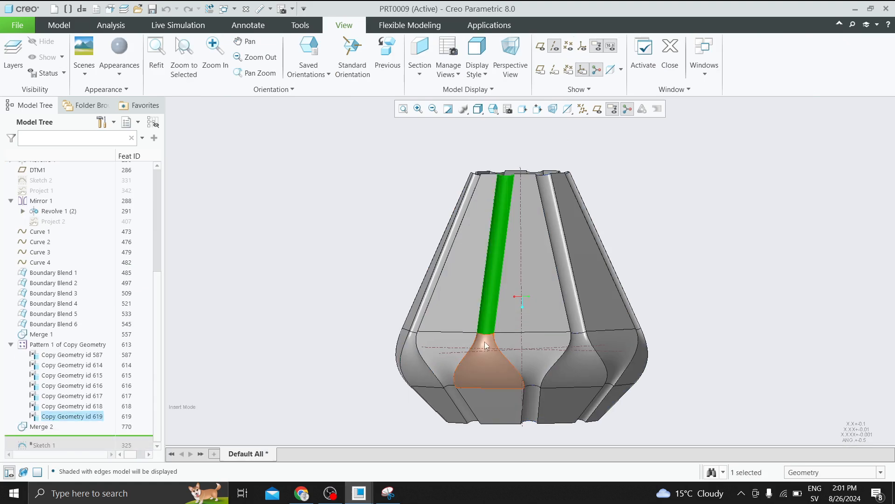
click(479, 407)
mouse_move(358, 493)
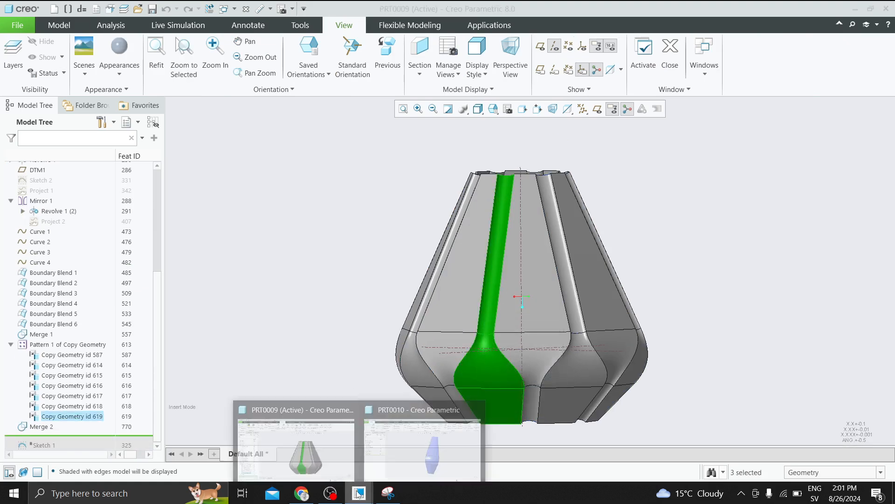
click(406, 436)
middle_drag(418, 391, 497, 256)
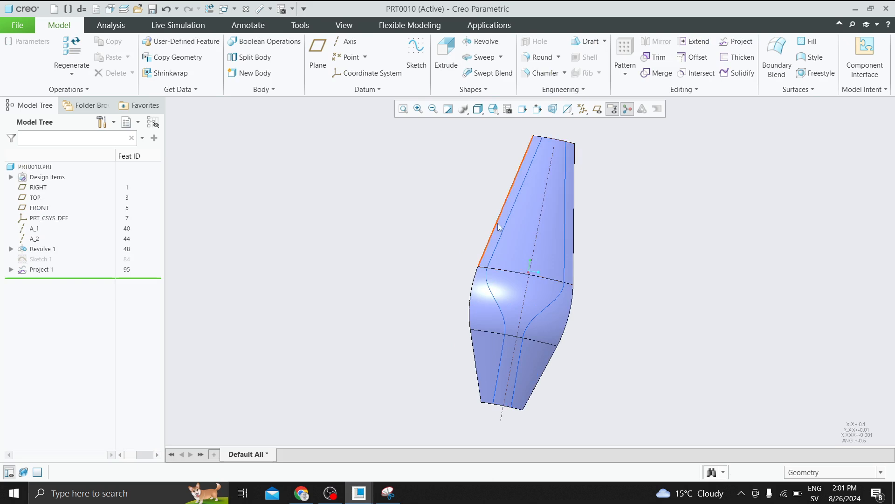
scroll(519, 147, up, 4)
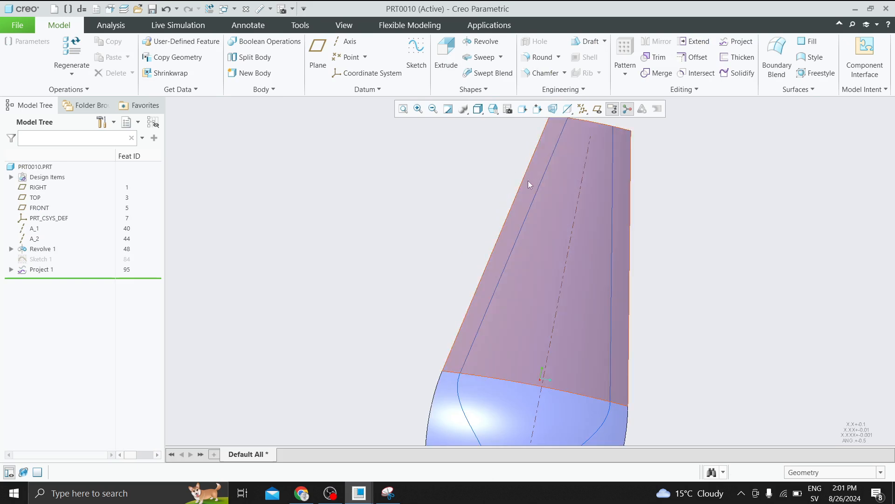
scroll(466, 290, down, 3)
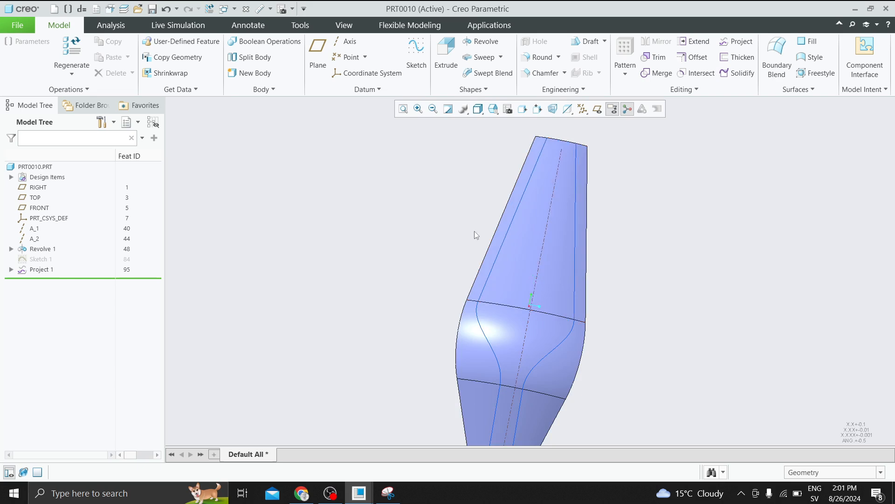
scroll(473, 233, down, 2)
- Capture the segment in Snipping Tool and mark the outline between its left projected curve and the mirrored neighbouring curve
click(398, 486)
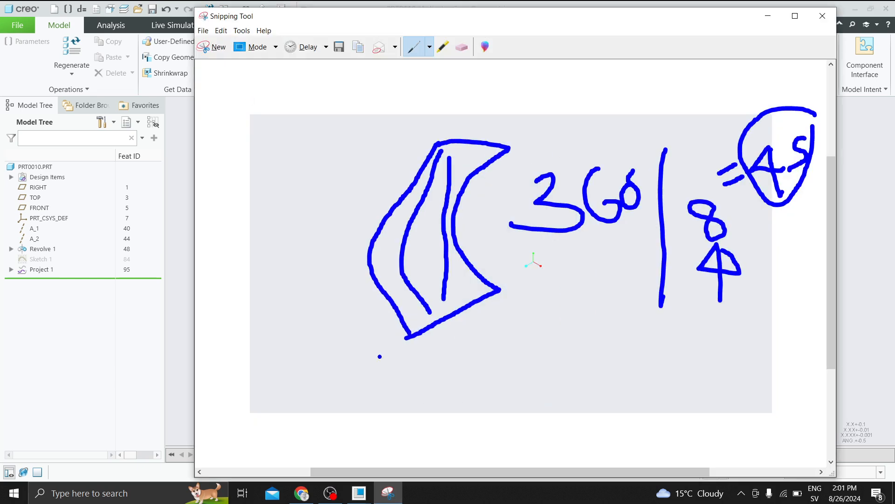
click(215, 46)
drag(404, 139, 626, 428)
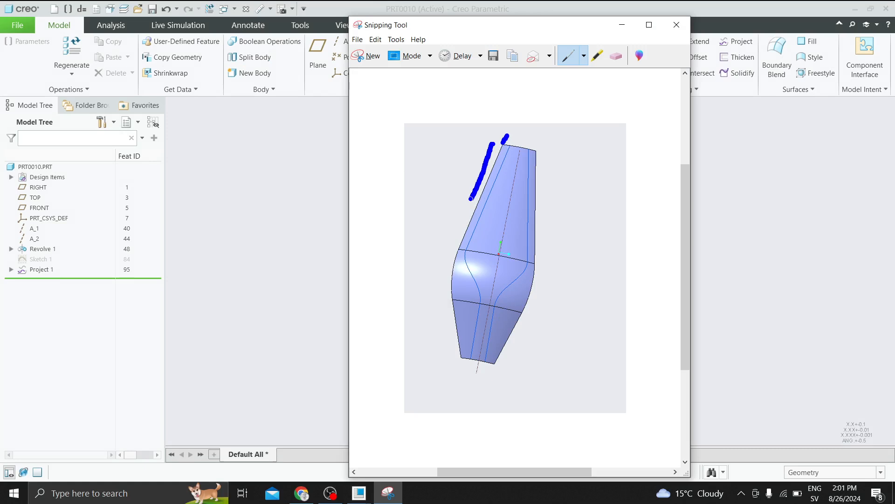
drag(471, 198, 464, 221)
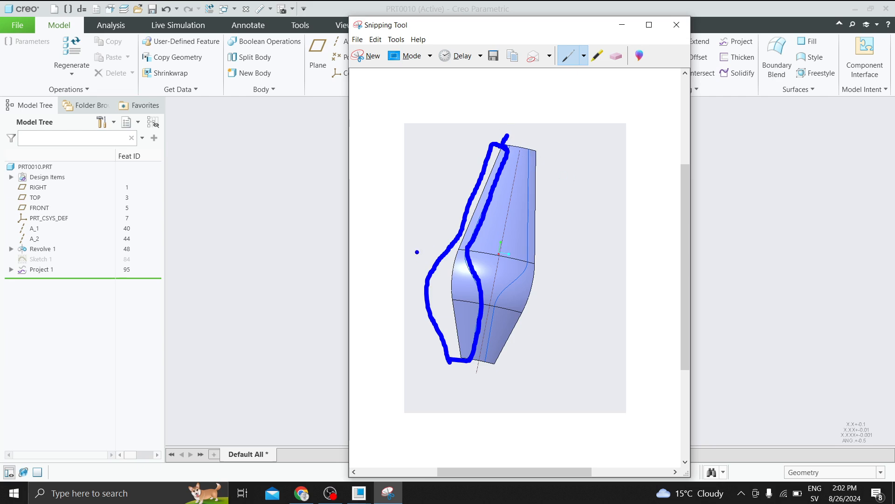
click(622, 25)
- Show the datum planes and create a datum plane through axis A_1, rotated 22.5 degrees from the FRONT plane
scroll(500, 200, up, 1)
middle_drag(501, 217, 382, 217)
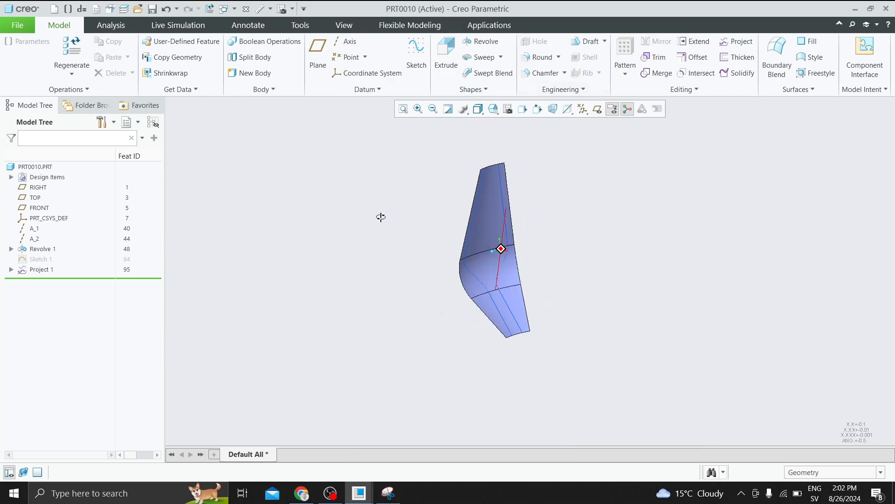
click(596, 109)
middle_drag(537, 210, 557, 175)
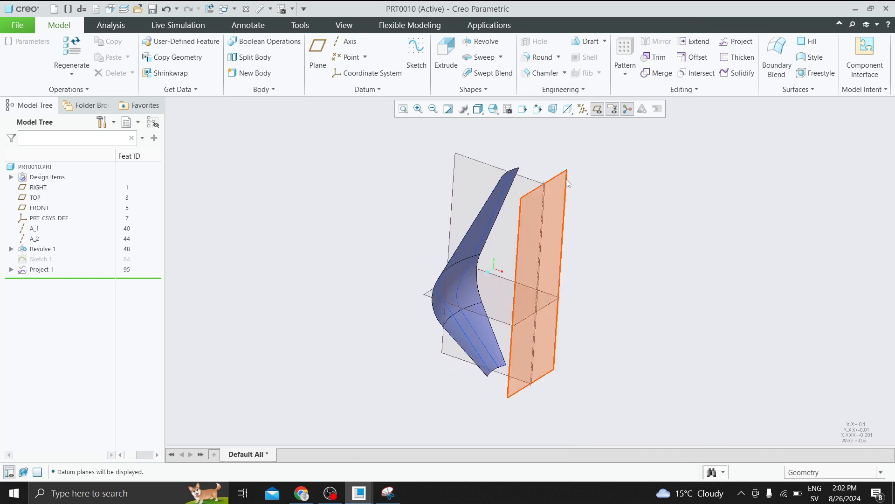
click(582, 109)
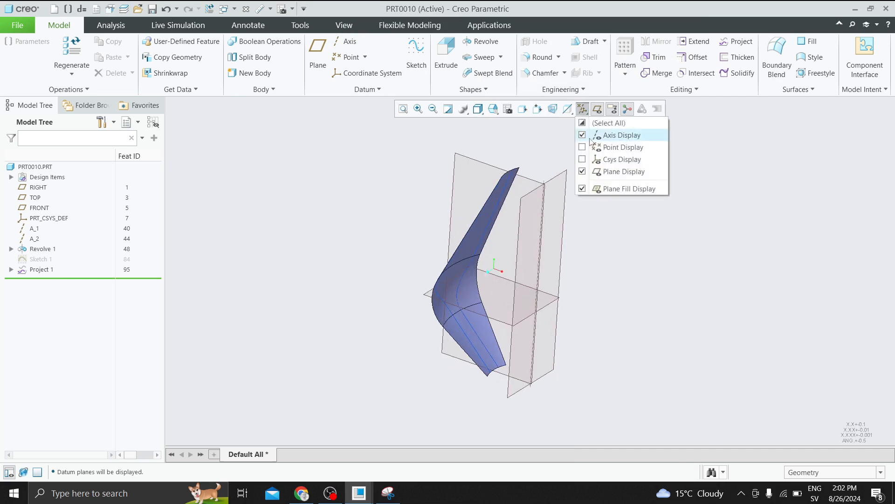
click(545, 196)
ctrl+click(474, 162)
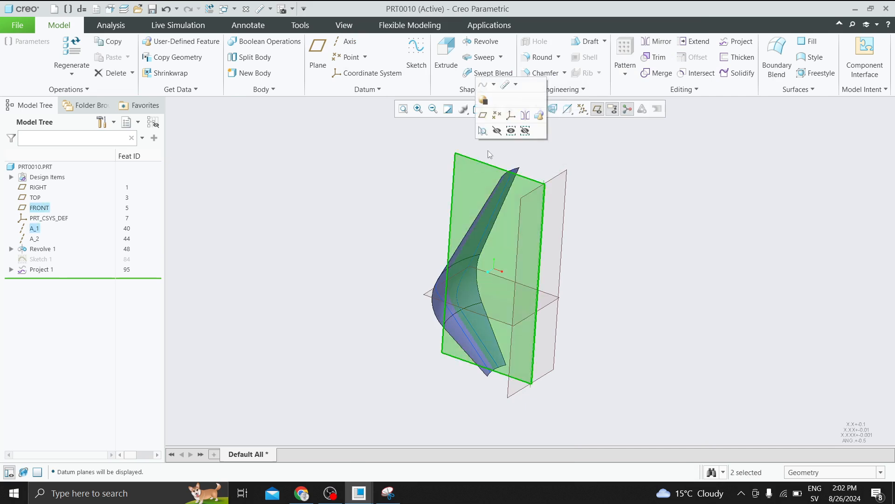
click(483, 120)
middle_drag(493, 181, 473, 222)
scroll(494, 228, up, 3)
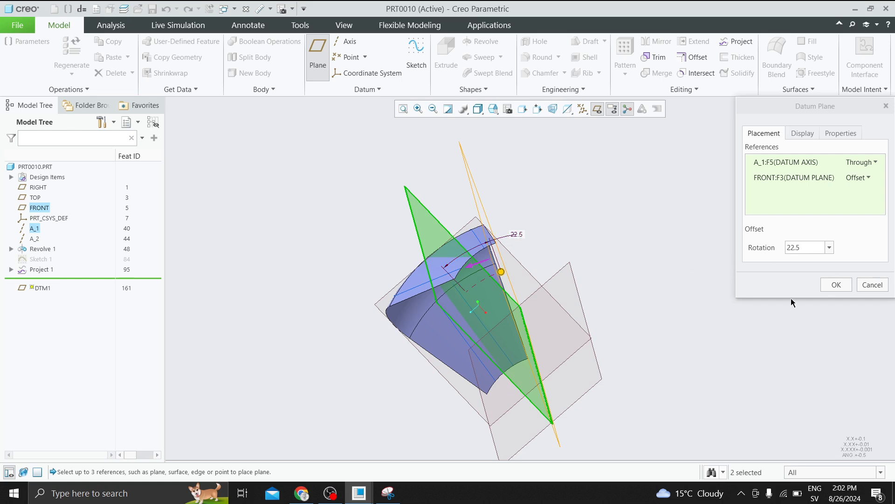
click(834, 284)
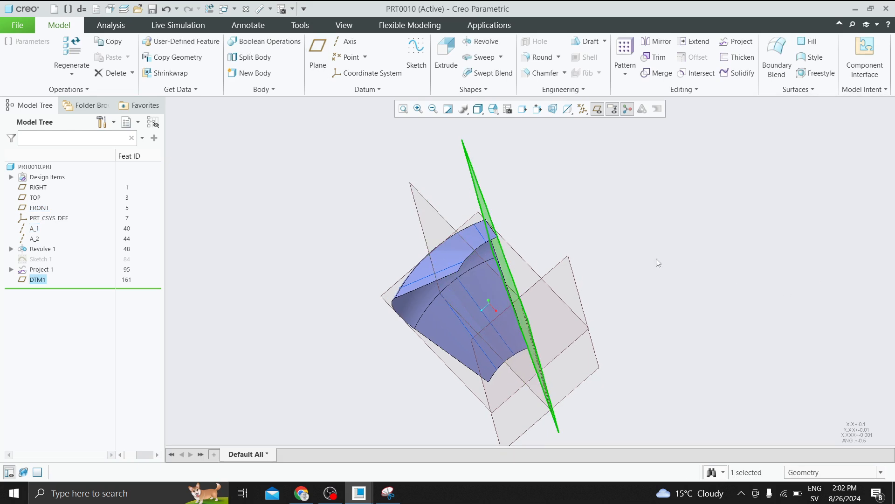
- Hide the datum planes and view the revolved segment from the side
mouse_move(657, 259)
middle_down()
mouse_move(650, 226)
mouse_move(657, 245)
middle_up()
scroll(651, 238, up, 3)
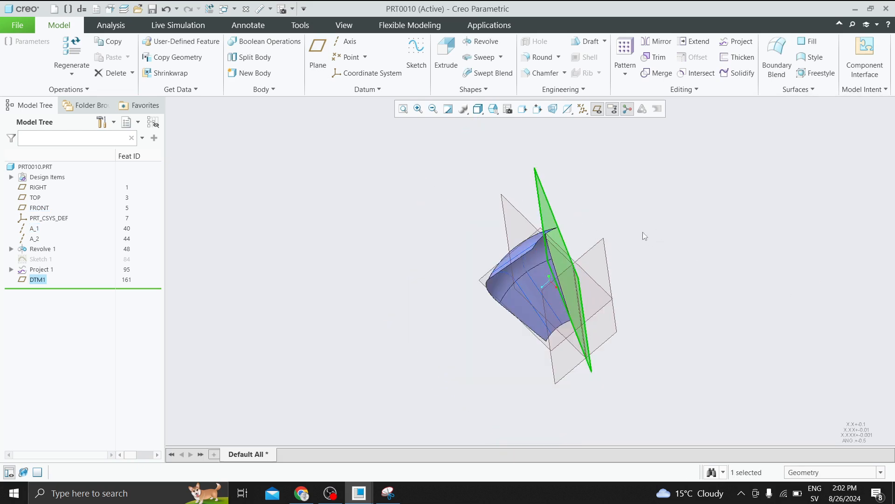
click(598, 110)
middle_drag(601, 116, 379, 200)
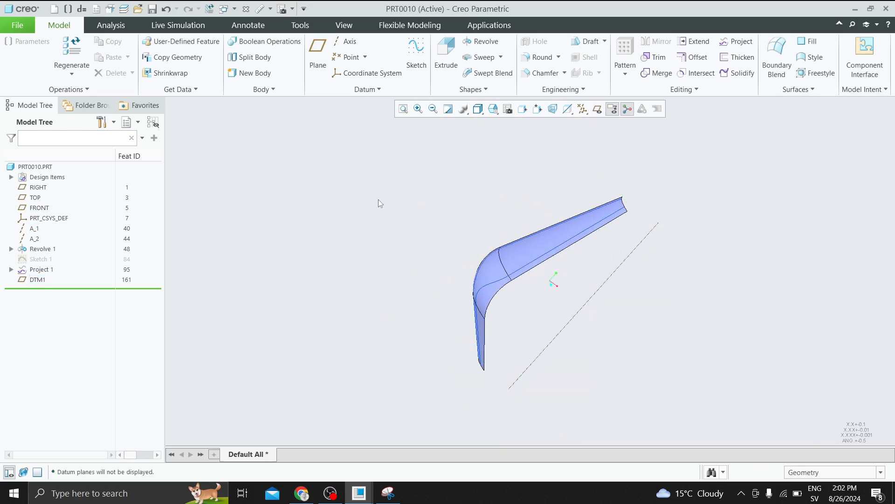
- Mirror the Revolve 1 and Project 1 features about the datum plane DTM1
click(39, 268)
ctrl+click(39, 251)
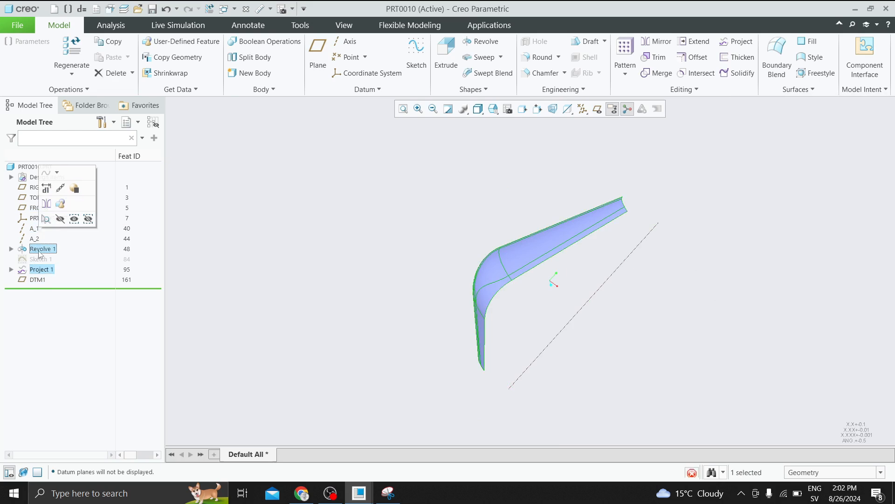
click(45, 205)
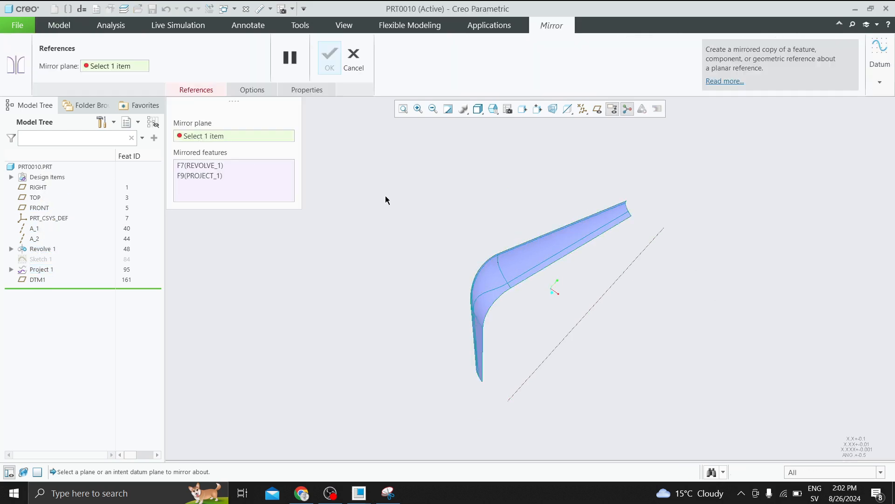
click(598, 109)
middle_drag(610, 163, 552, 170)
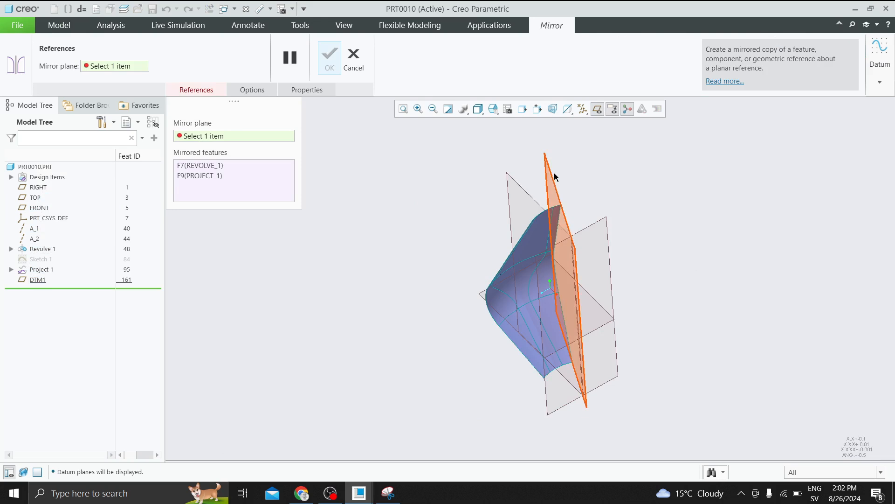
click(554, 176)
click(598, 110)
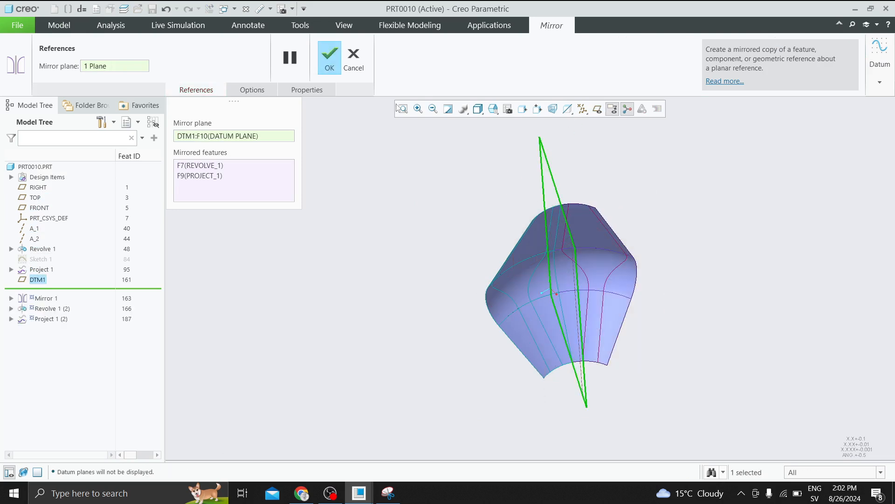
click(333, 64)
- Examine the mirrored segments from several angles, following the projected curves across the seam and the bulged middle band
middle_drag(527, 156, 746, 200)
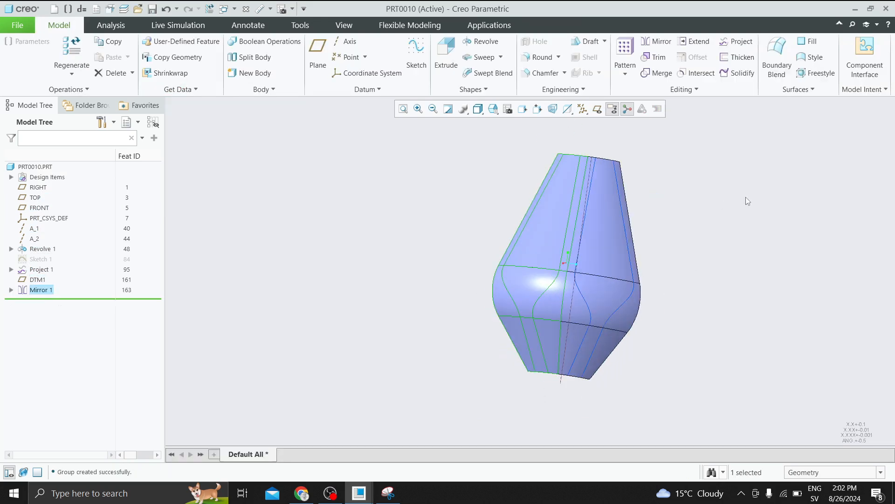
middle_drag(592, 236, 551, 288)
scroll(562, 253, up, 1)
scroll(564, 150, down, 1)
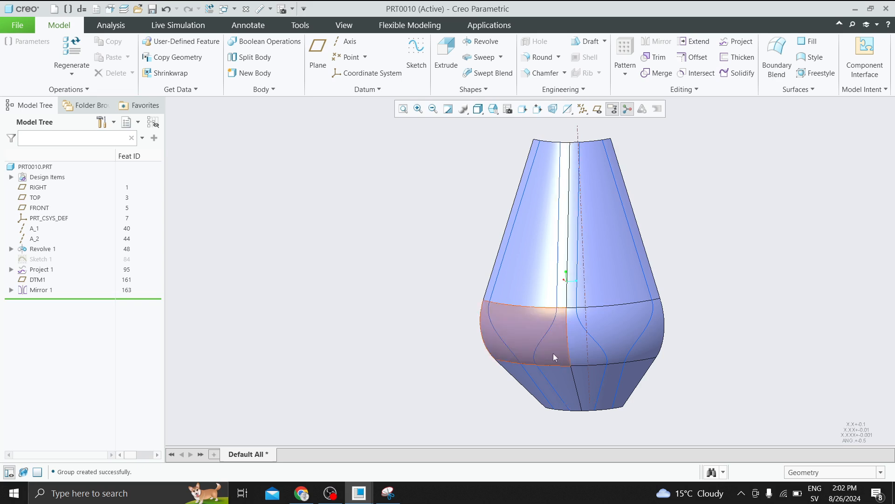
mouse_move(554, 354)
middle_down()
mouse_move(575, 342)
mouse_move(513, 338)
middle_up()
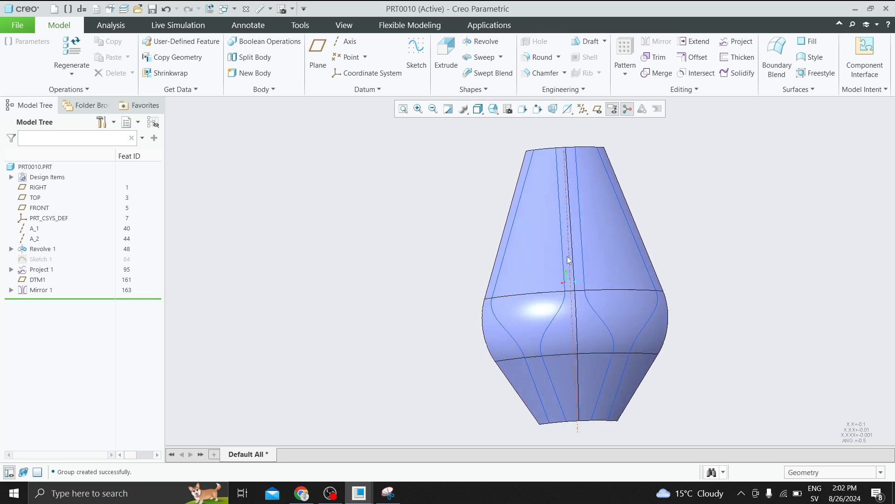
middle_drag(693, 229, 640, 250)
middle_drag(589, 273, 606, 277)
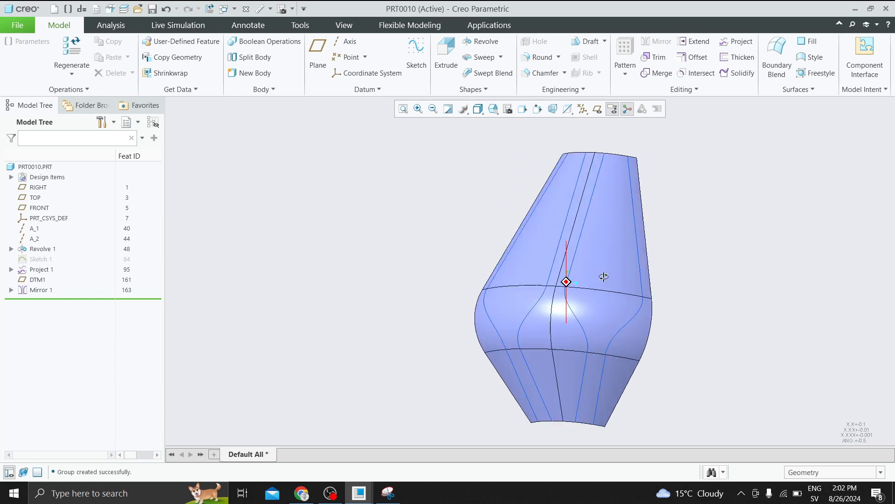
mouse_move(522, 245)
middle_down()
mouse_move(552, 262)
mouse_move(546, 267)
mouse_move(640, 268)
mouse_move(686, 236)
mouse_move(668, 225)
mouse_move(676, 238)
mouse_move(698, 222)
mouse_move(682, 227)
mouse_move(678, 217)
mouse_move(621, 267)
middle_up()
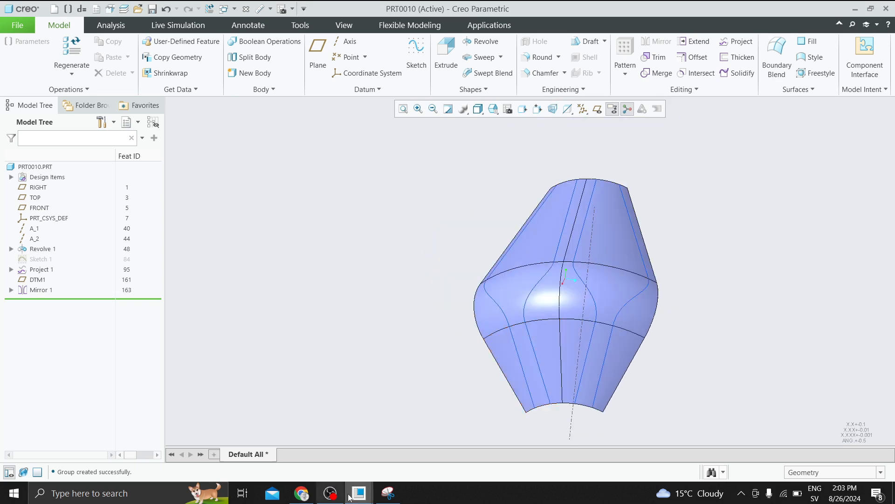
- Switch to PRT0009 and examine the rounded groove strips and their lower ends, and compare them with the curves in PRT0010
mouse_move(359, 493)
click(308, 450)
middle_drag(481, 380, 480, 322)
click(494, 268)
middle_drag(485, 286, 508, 322)
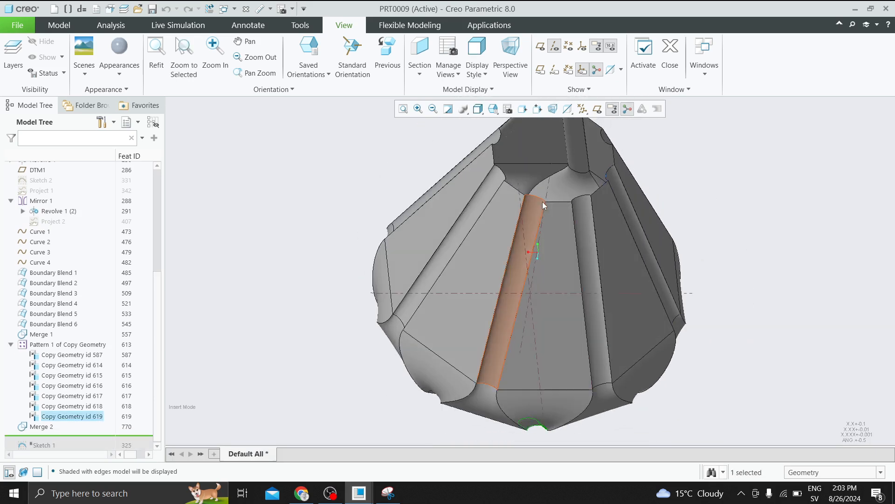
mouse_move(359, 493)
click(421, 444)
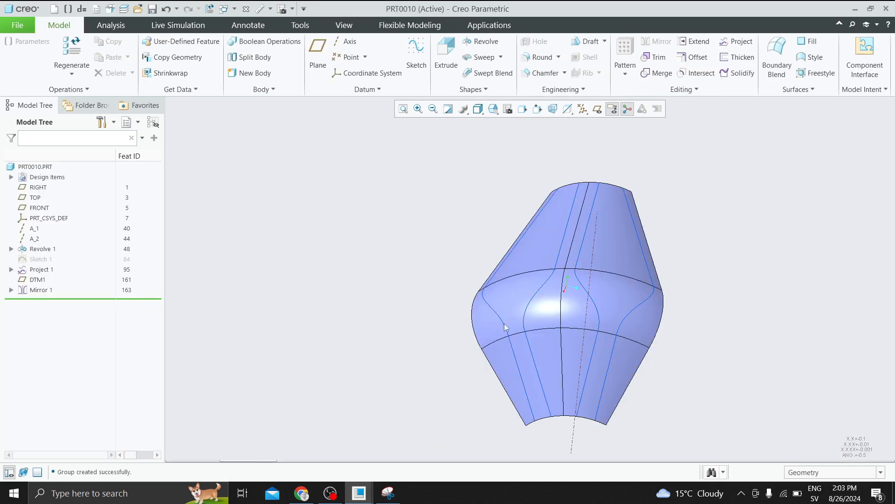
middle_drag(503, 327, 523, 354)
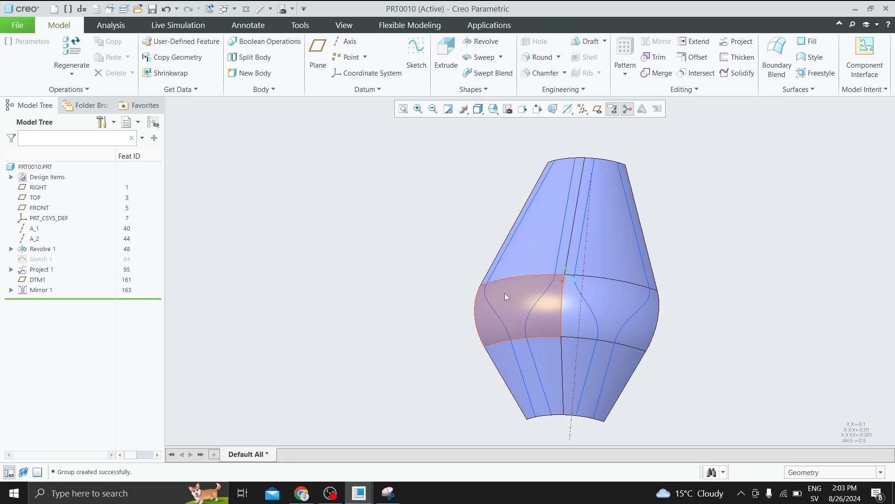
- Start a spline curve through points connecting the lower ends of the neighbouring projected curves on the lower rim of the mirrored segment
scroll(543, 411, down, 3)
mouse_move(540, 420)
middle_down()
mouse_move(535, 375)
mouse_move(534, 383)
middle_up()
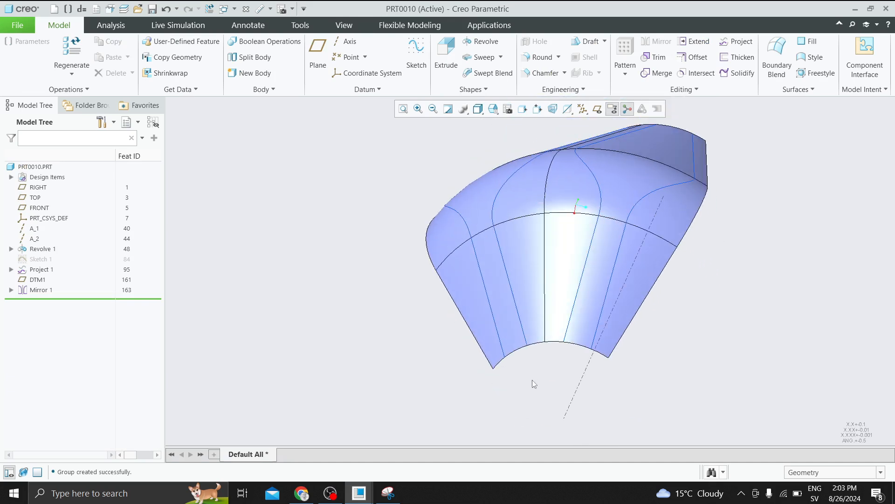
scroll(502, 341, down, 3)
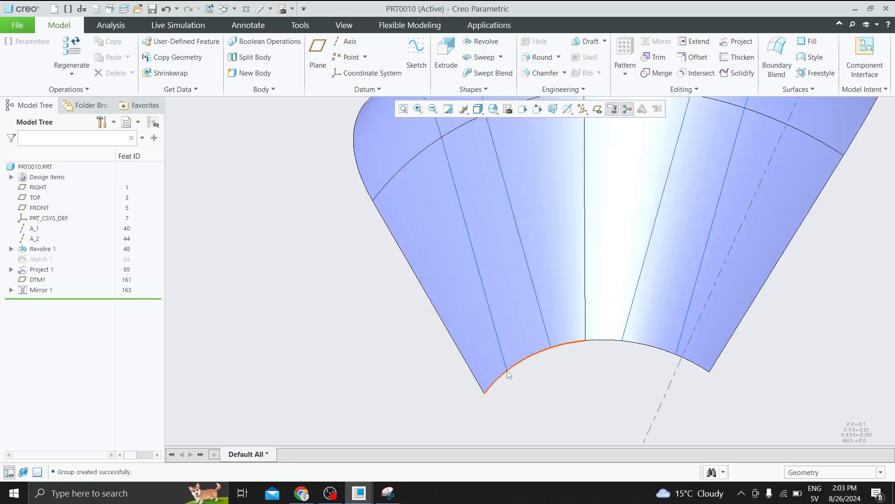
click(845, 471)
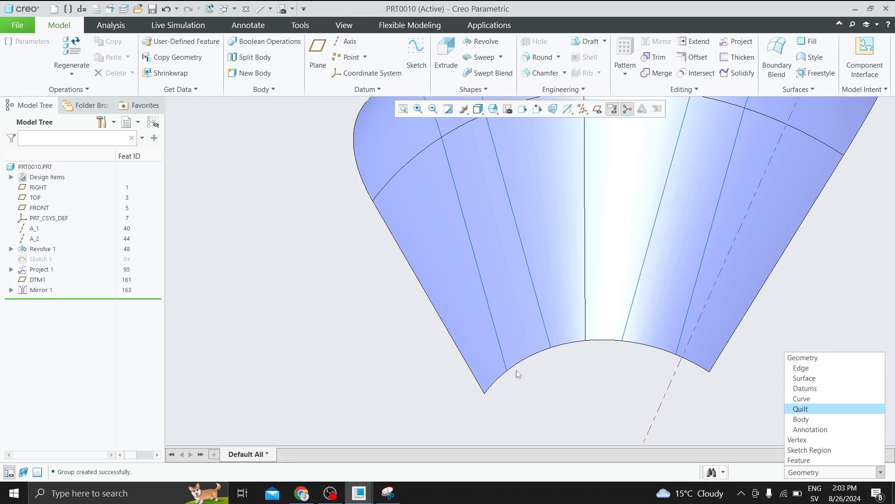
click(366, 89)
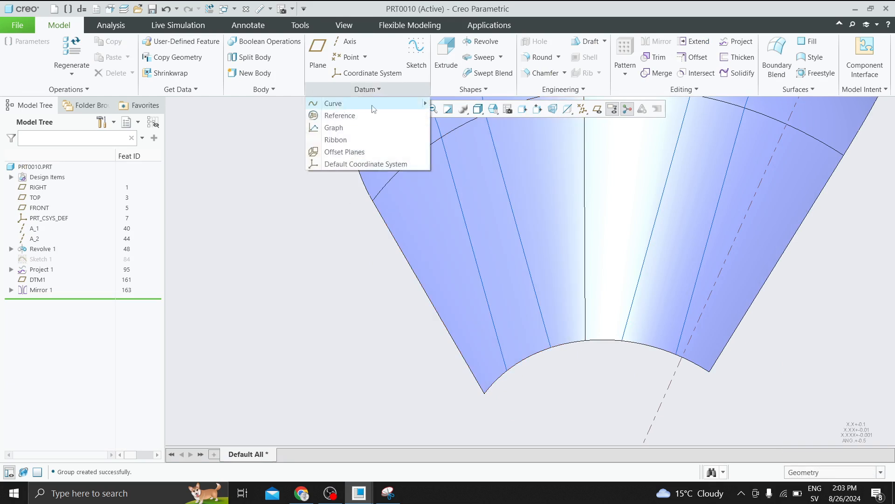
mouse_move(374, 107)
click(496, 105)
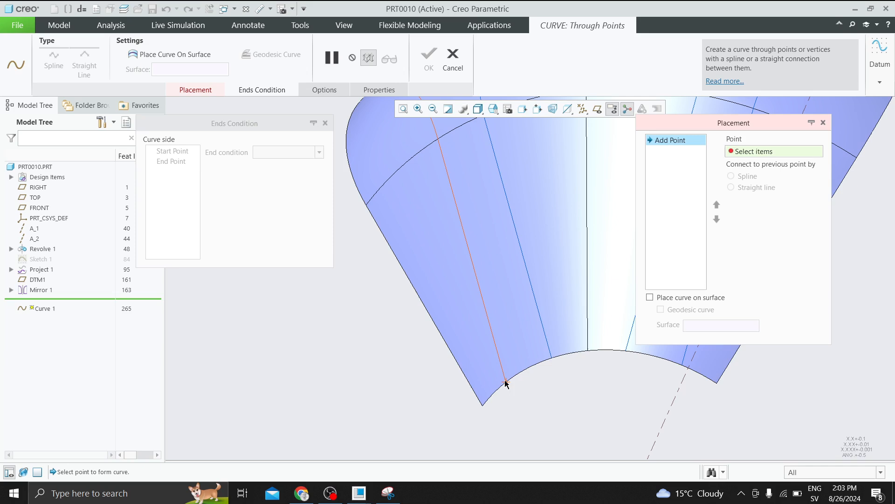
click(506, 383)
click(552, 358)
middle_drag(553, 358, 399, 311)
scroll(445, 177, up, 2)
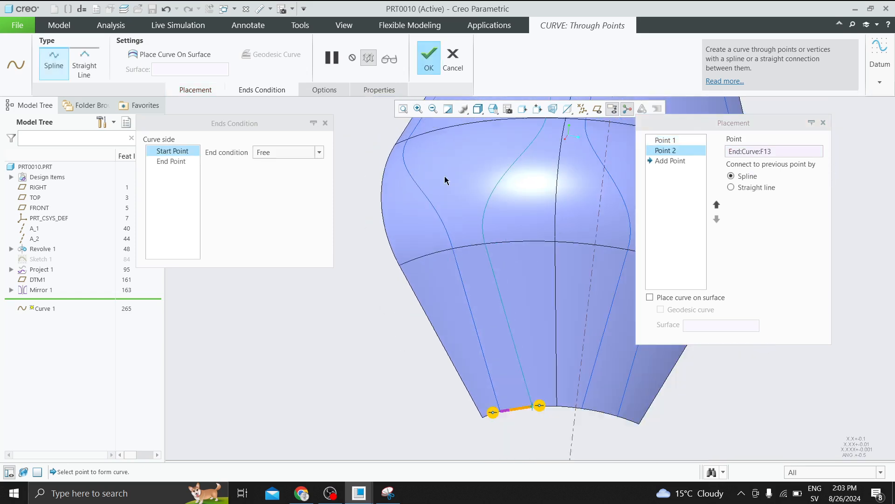
- Set the spline's end point condition to Normal, referencing the lower conical surface of the mirrored segment
scroll(445, 179, up, 1)
scroll(517, 340, down, 2)
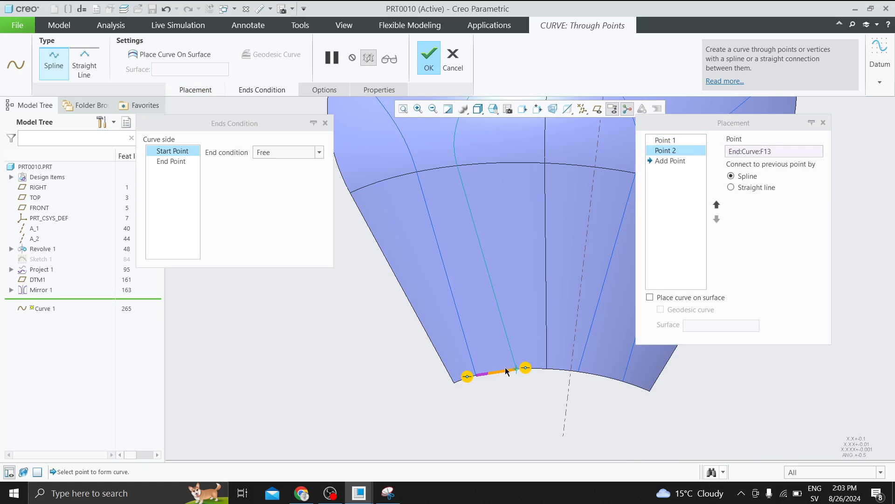
right_click(525, 370)
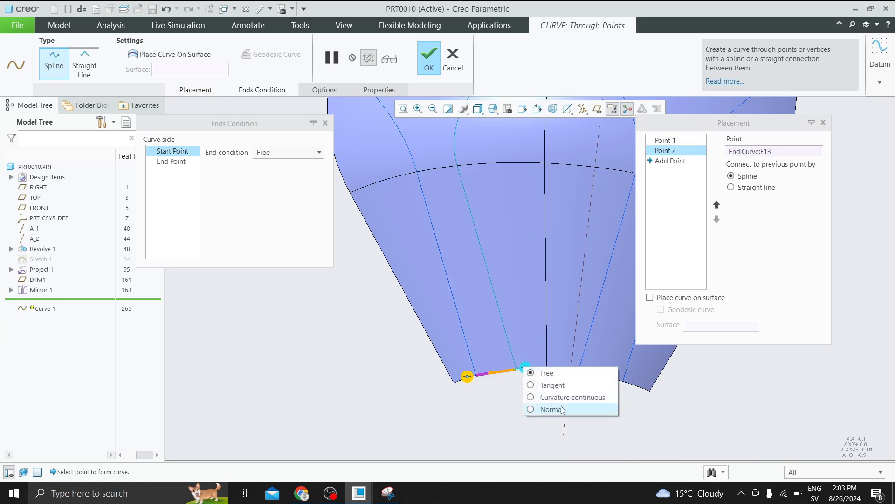
click(543, 410)
click(527, 347)
middle_drag(526, 347, 523, 377)
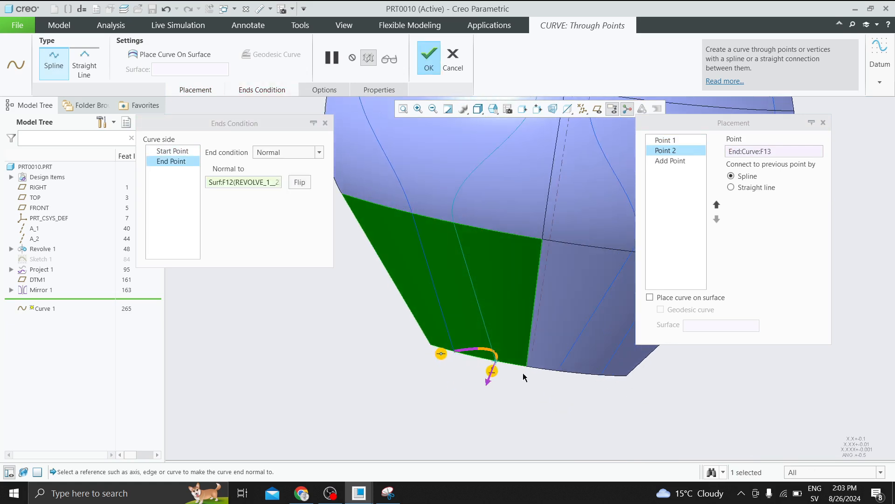
- Set the spline's start point condition to Normal to the same lower surface and flip its direction
right_click(441, 355)
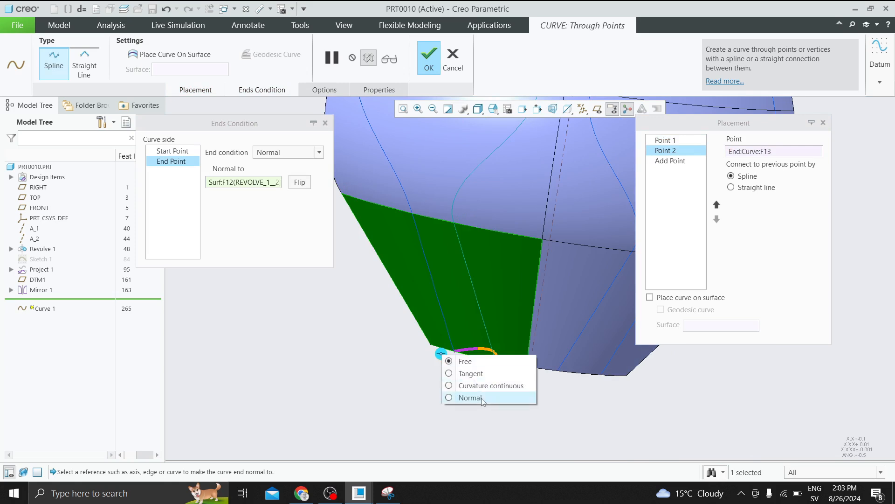
click(455, 395)
click(463, 349)
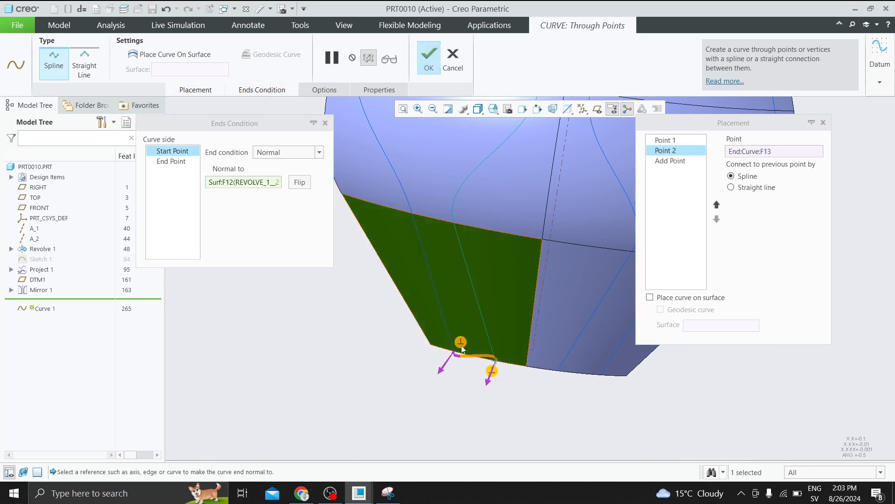
click(446, 369)
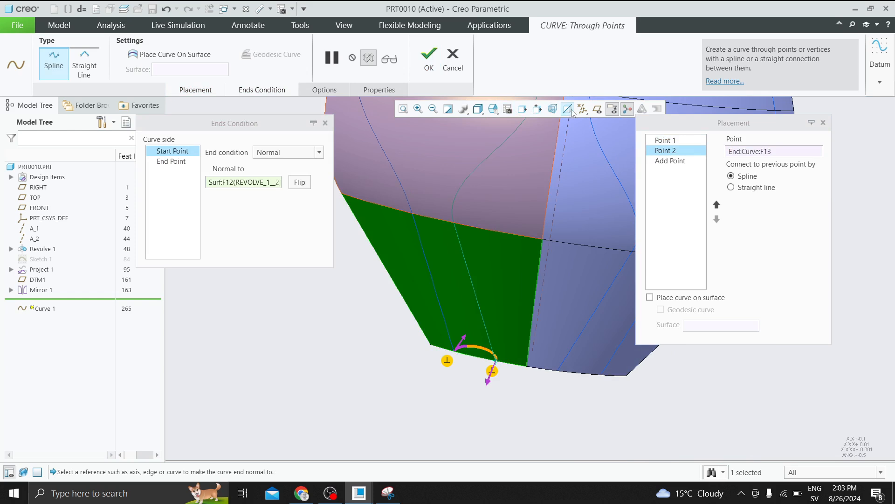
- Enable curve tweaking and move the control point beside the spline's start point outward along the first direction
click(493, 109)
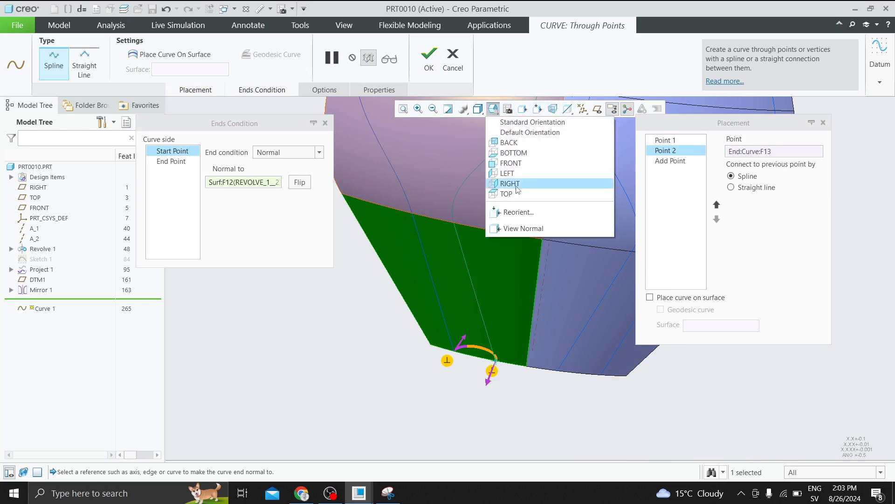
click(517, 186)
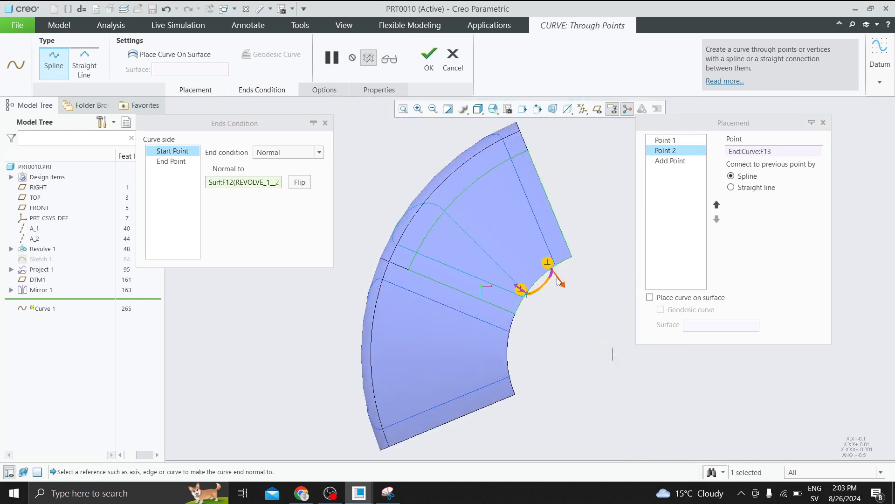
scroll(558, 280, down, 3)
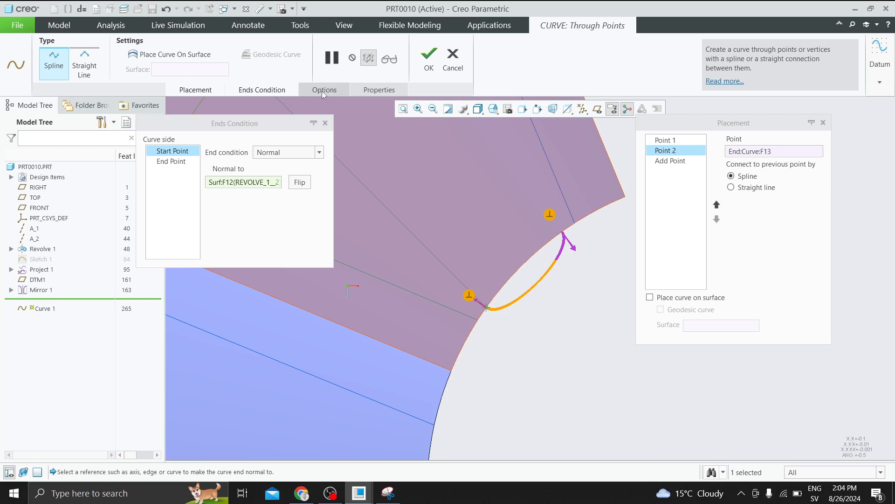
click(322, 90)
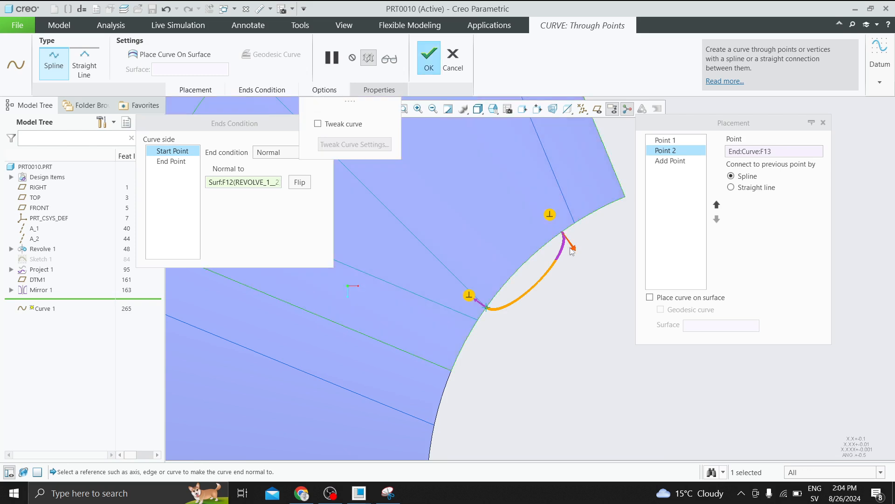
click(318, 124)
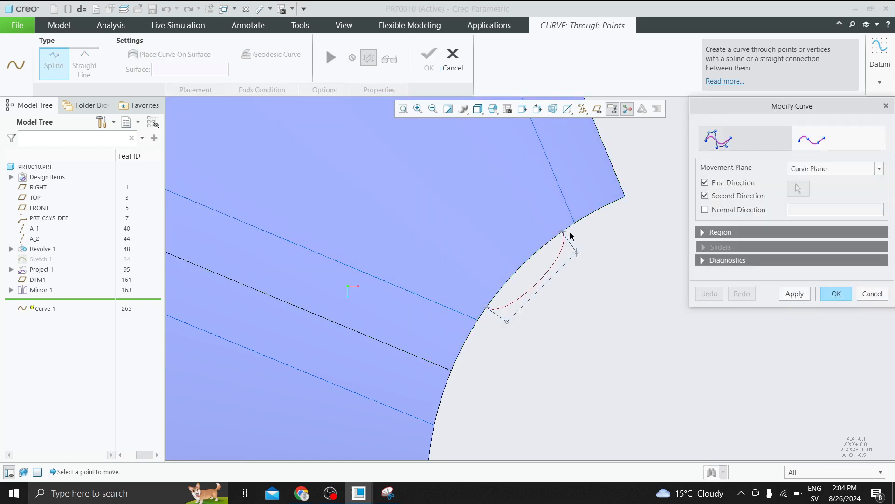
click(577, 254)
click(704, 247)
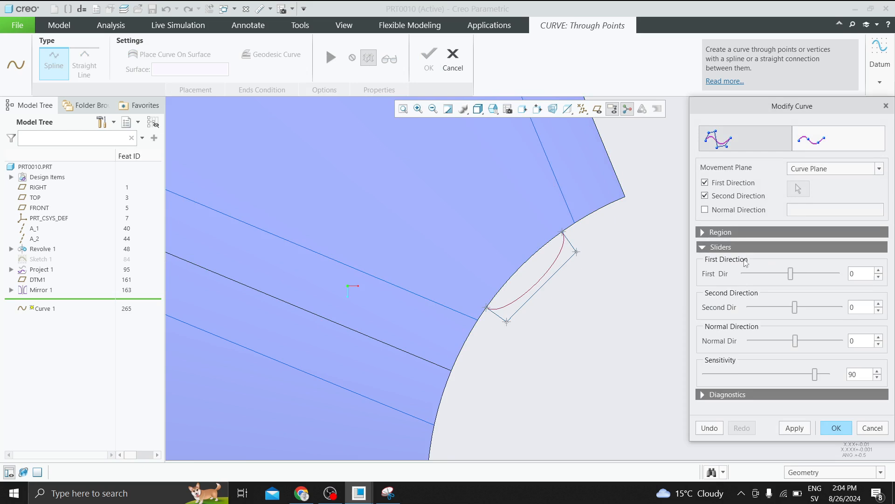
drag(792, 273, 796, 277)
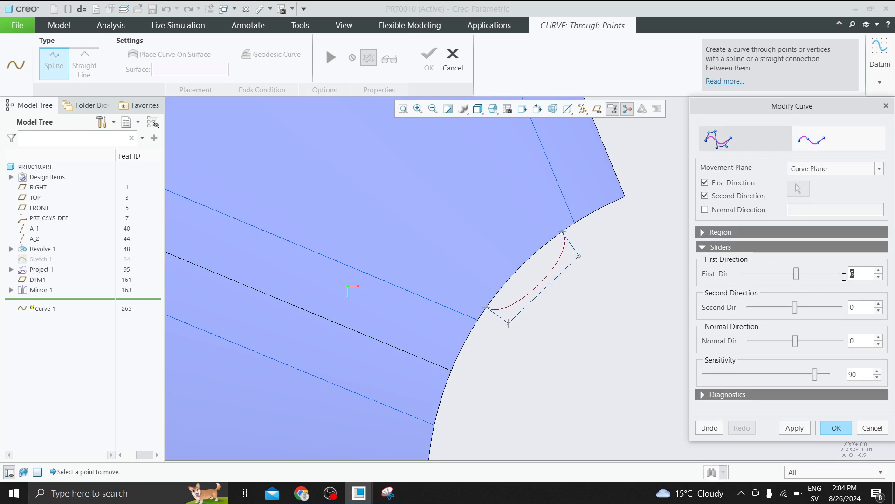
- Move the control point beside the spline's end point by -10 along the first direction and accept the curve modification
click(556, 328)
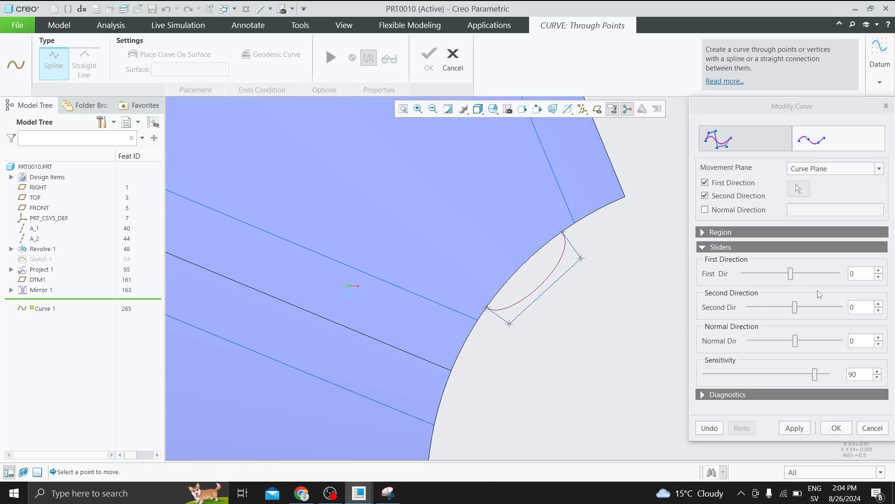
drag(791, 277, 826, 277)
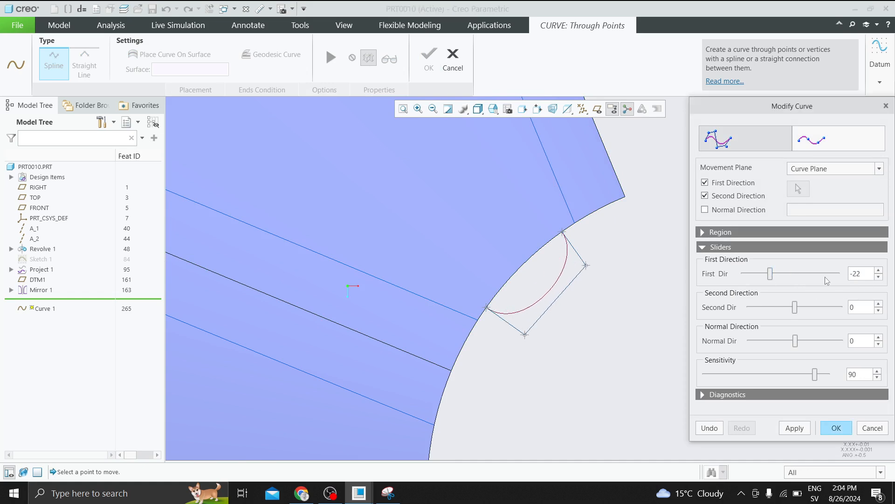
text(-10)
key(Return)
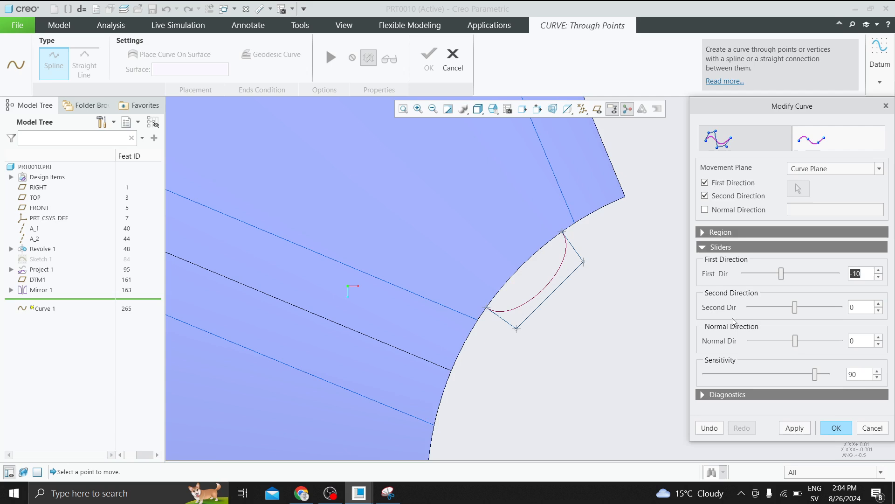
click(833, 424)
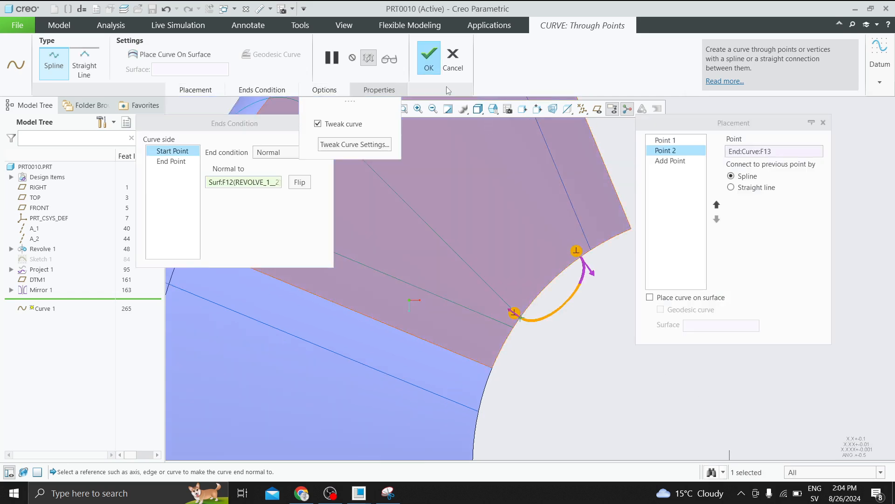
- Complete the first groove curve and create a spline through the two projected curves' ends where the rounded band meets the mirrored segment's conical surface
click(429, 58)
middle_drag(614, 330, 664, 236)
scroll(663, 236, up, 2)
scroll(471, 285, down, 5)
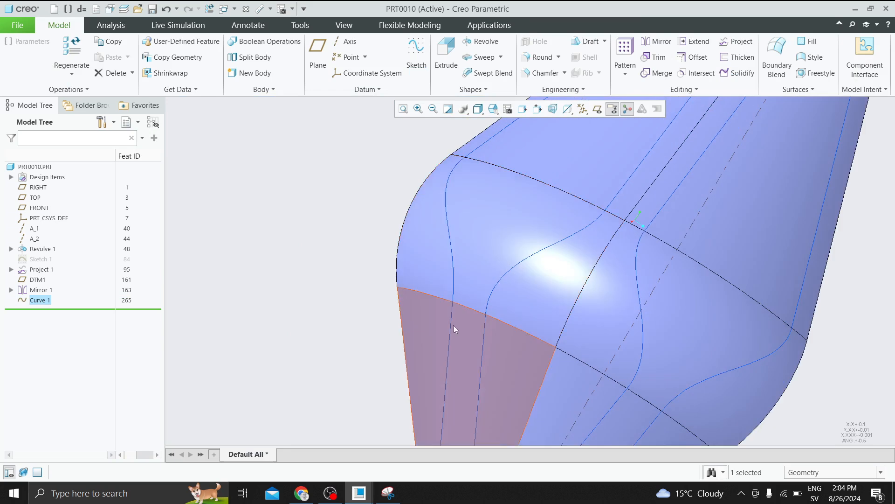
click(365, 89)
mouse_move(329, 103)
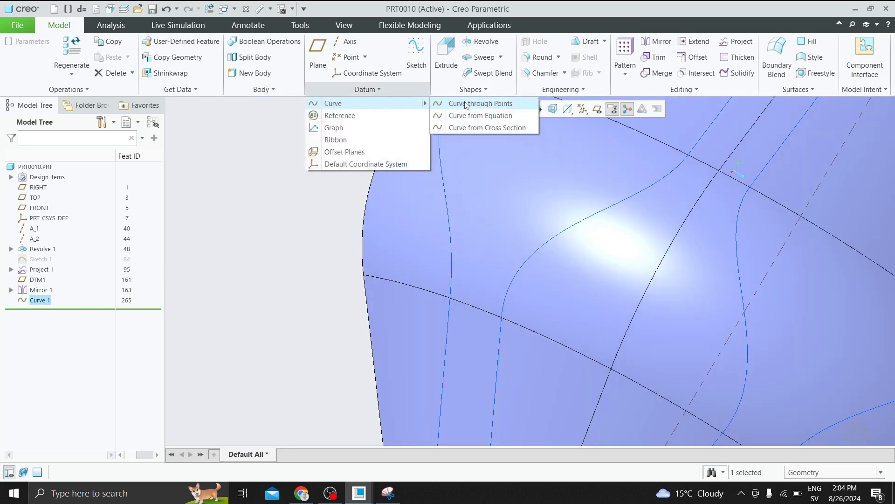
click(467, 104)
click(441, 304)
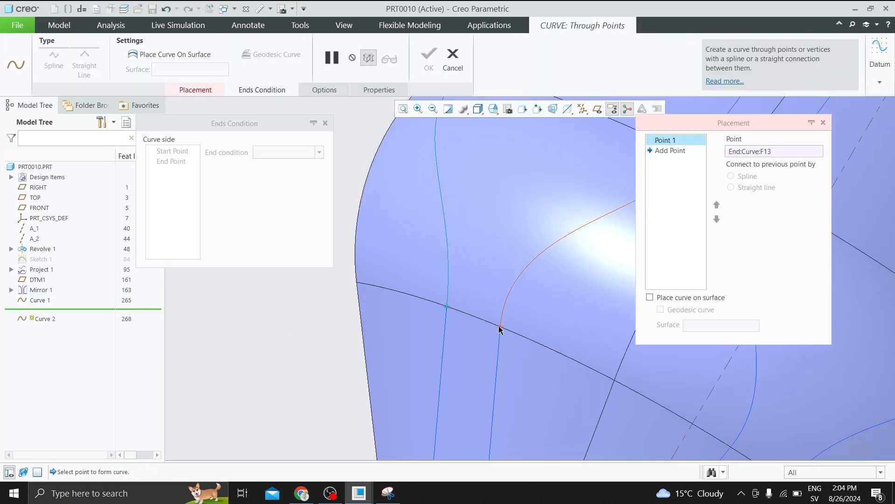
click(510, 331)
- Set the new spline's end and start point conditions to Normal, both referencing the conical surface below the rounded band
right_click(512, 333)
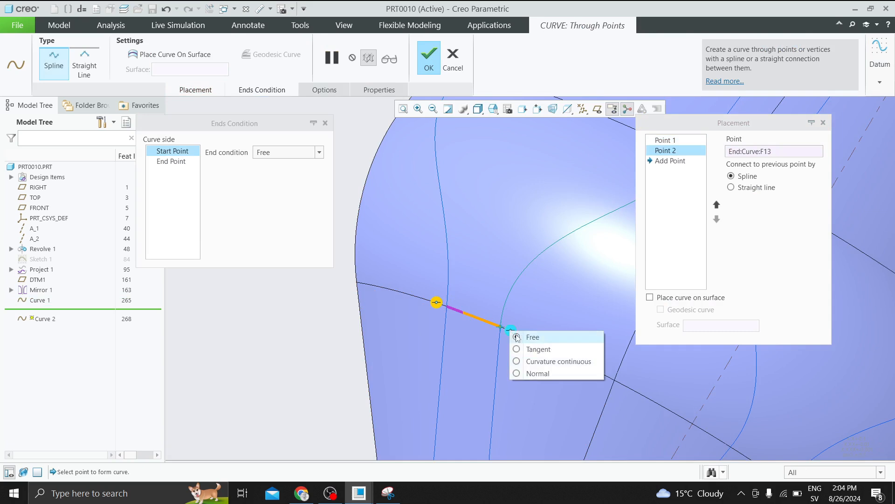
click(513, 371)
click(489, 345)
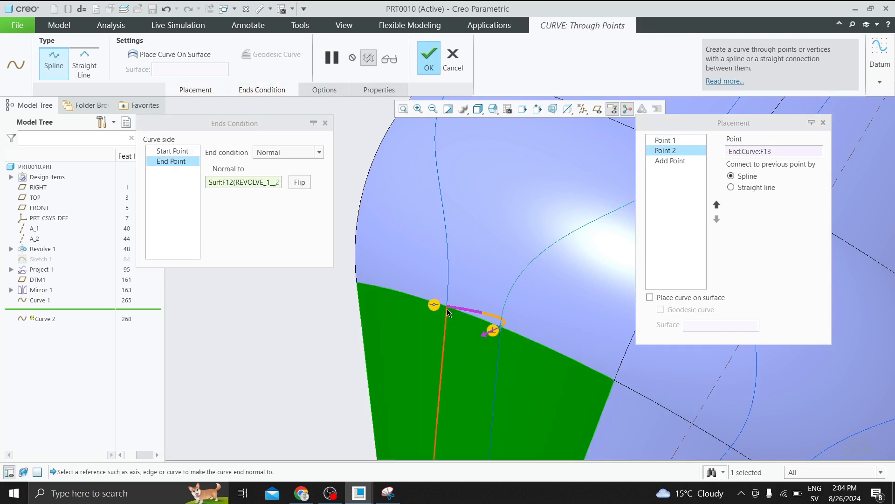
right_click(434, 304)
click(461, 348)
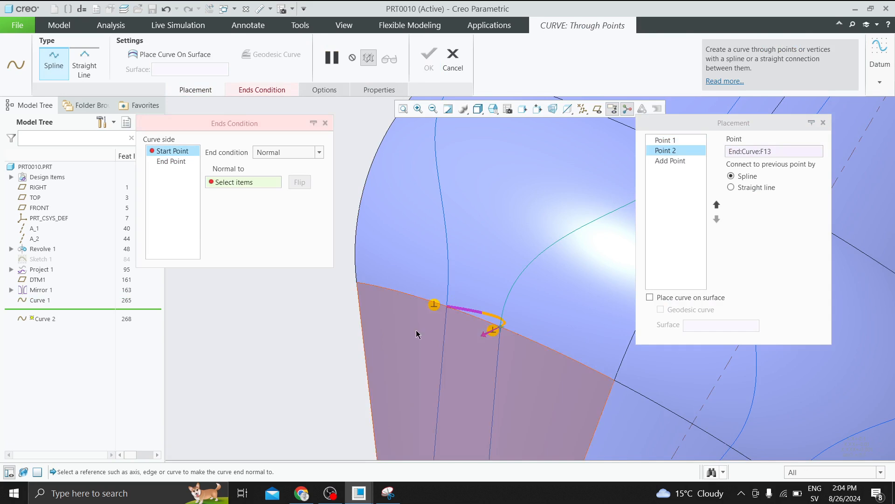
click(420, 326)
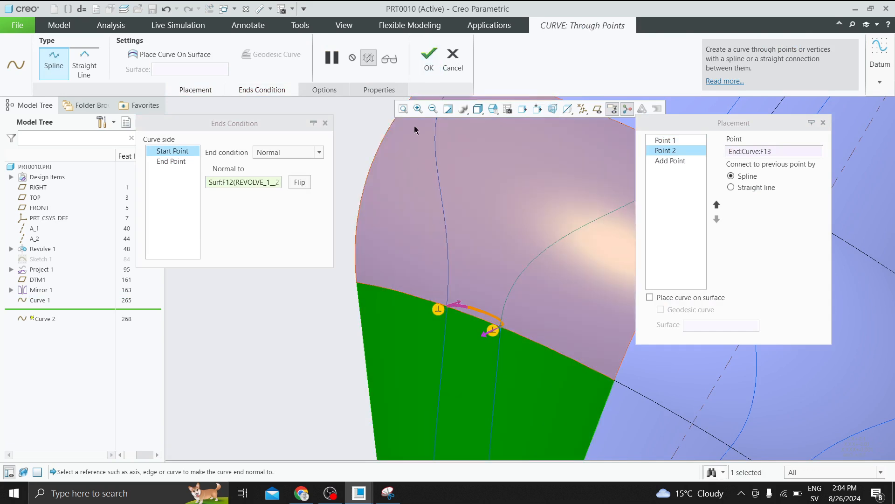
- Enable curve tweaking for the new spline and open its tweak settings and the saved view orientations
click(325, 90)
click(319, 124)
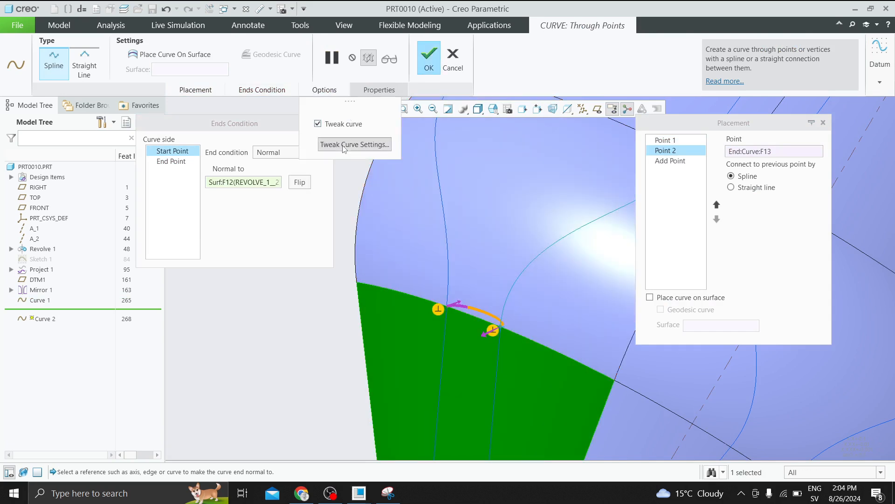
click(354, 144)
click(478, 109)
click(494, 109)
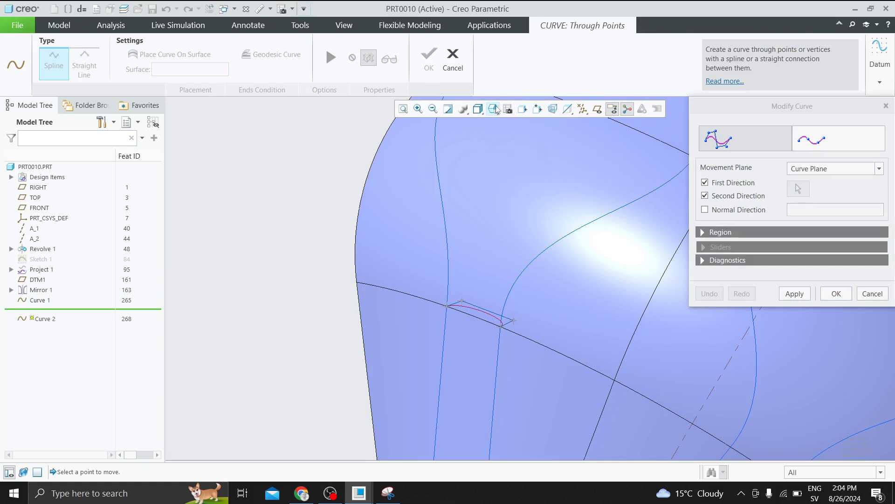
- Offset the curve's upper inner control point by 20 in the first direction of the curve plane
click(511, 195)
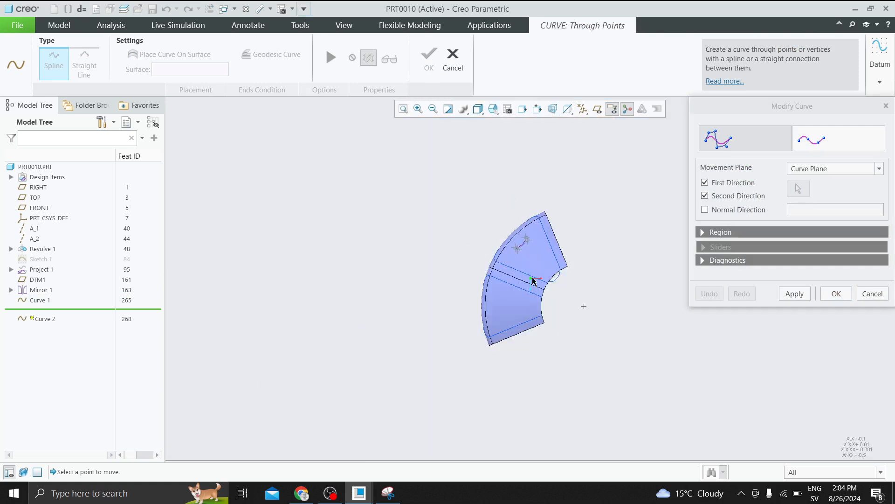
scroll(506, 213, up, 6)
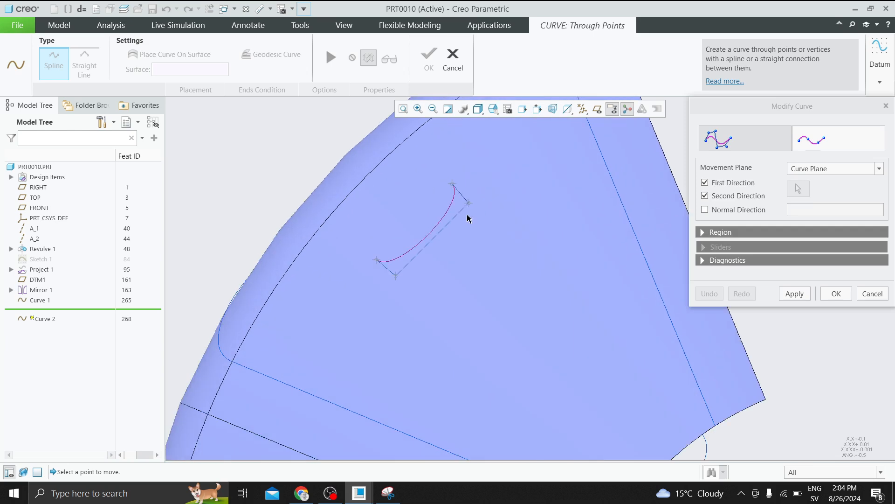
drag(469, 207, 471, 208)
click(730, 253)
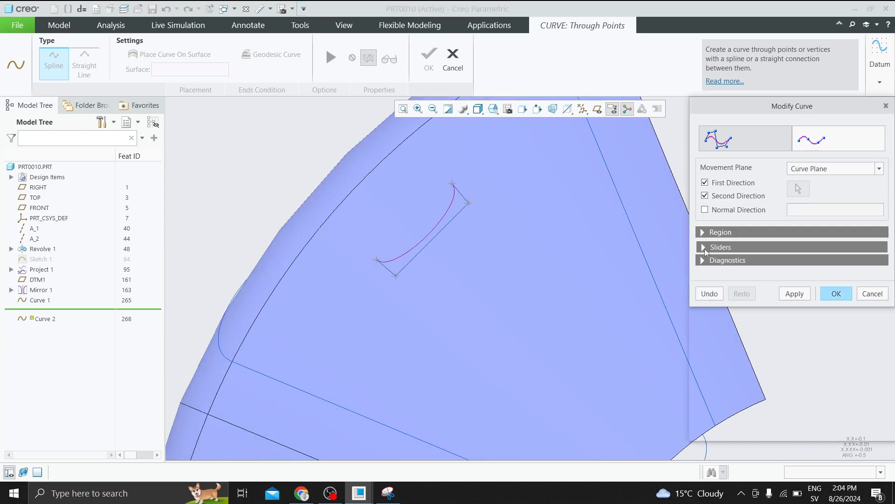
drag(797, 274, 816, 274)
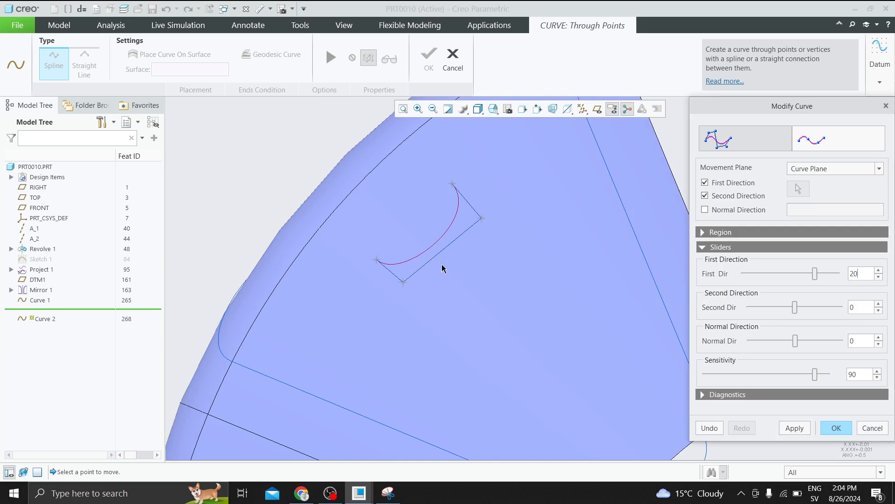
key(Return)
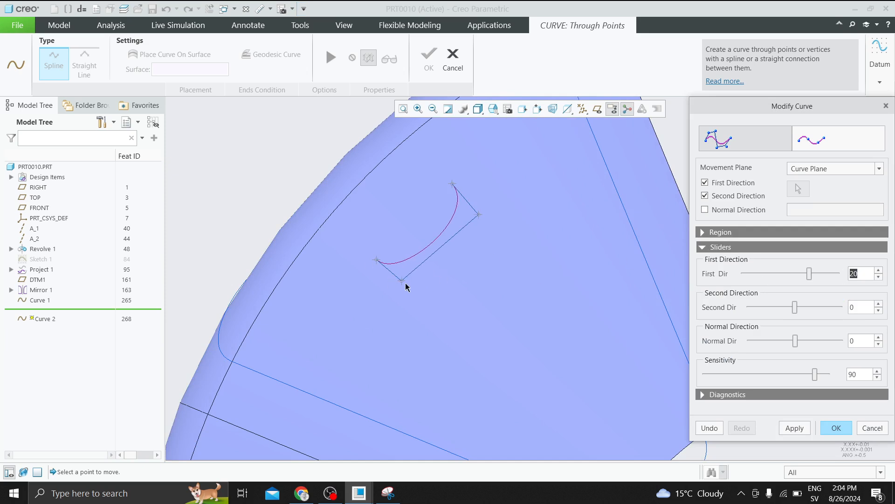
- Offset the curve's other inner control point by -20 in the first direction, then accept the tweak and finish the curve
click(424, 288)
drag(870, 278, 841, 277)
text(-20)
key(Return)
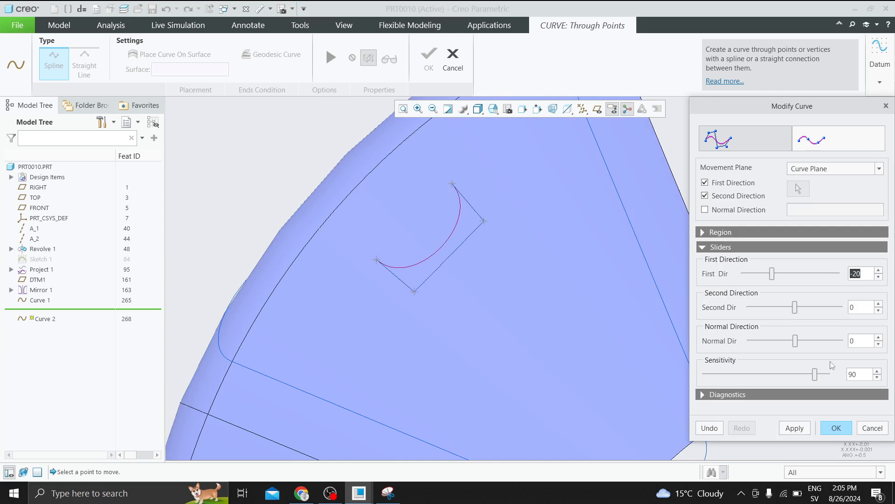
click(835, 428)
scroll(454, 143, down, 3)
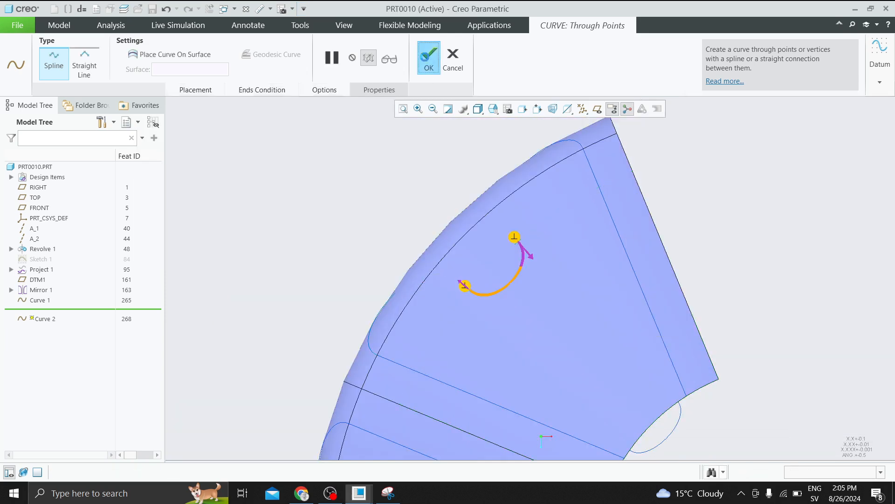
click(429, 58)
- Create a curve through points joining the ends of the two lengthwise curves beside the central seam at the narrow upper edge
middle_drag(475, 202, 531, 261)
scroll(465, 322, down, 1)
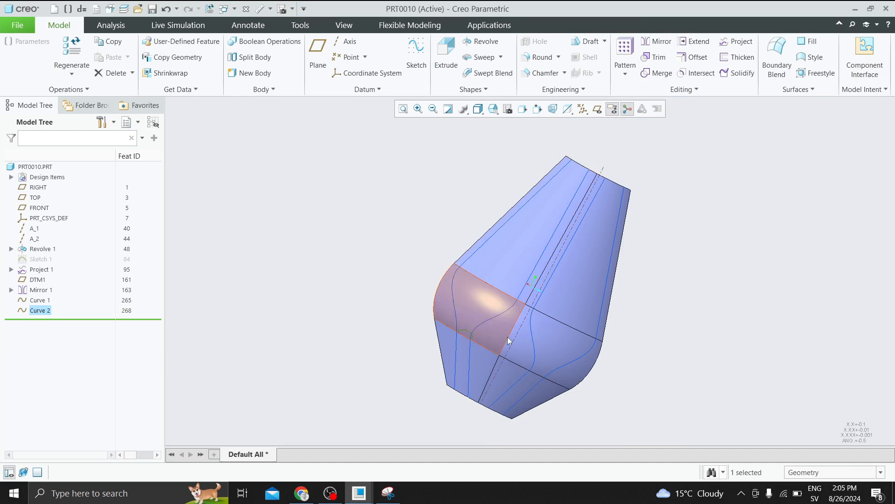
scroll(598, 174, up, 3)
scroll(605, 157, up, 3)
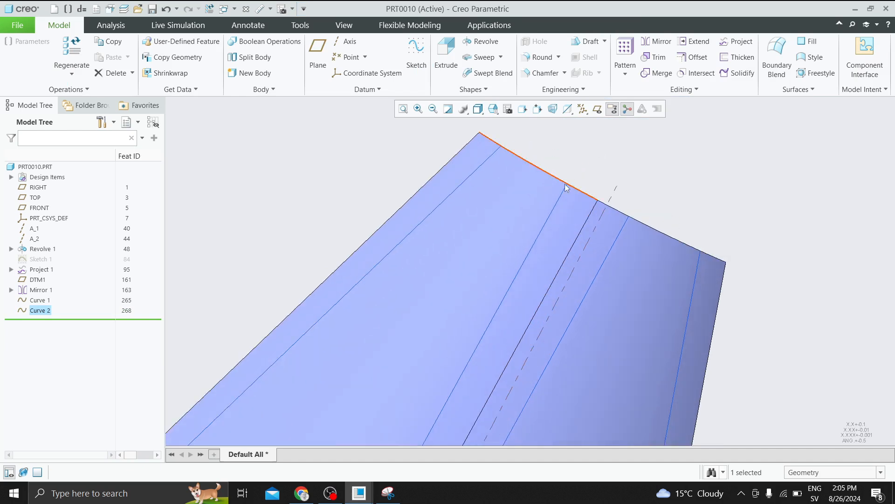
click(368, 89)
mouse_move(329, 99)
click(458, 103)
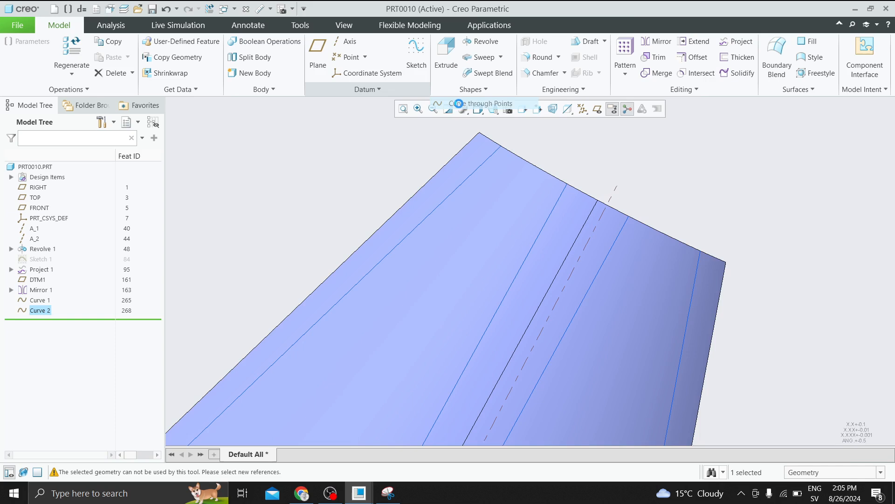
click(568, 186)
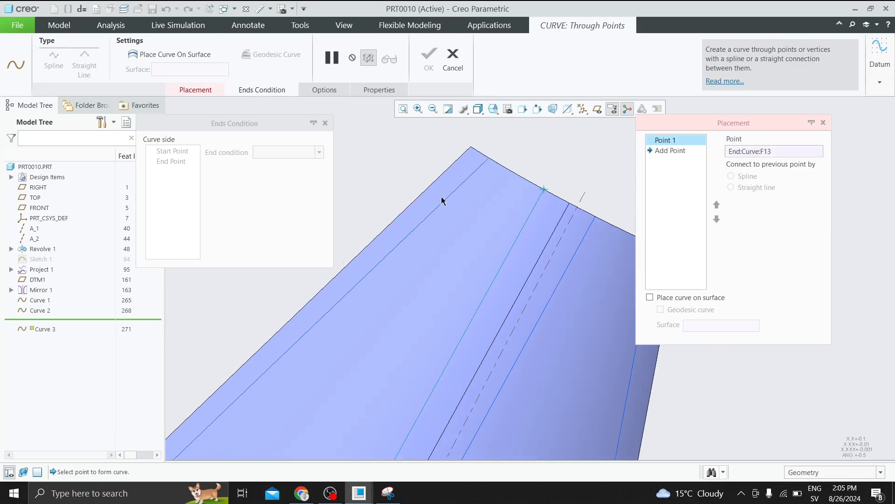
click(596, 217)
- Make the new curve's start point normal to the mirrored revolve surface and flip its direction outward
middle_drag(597, 219, 467, 265)
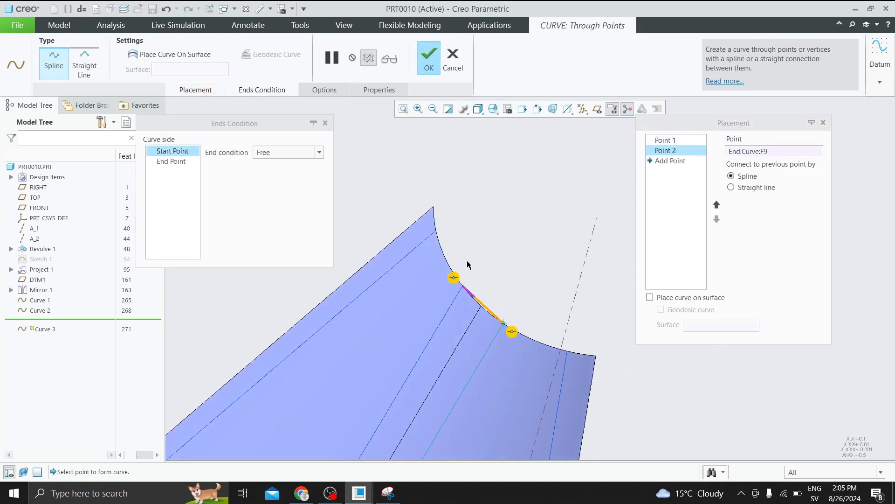
right_click(453, 277)
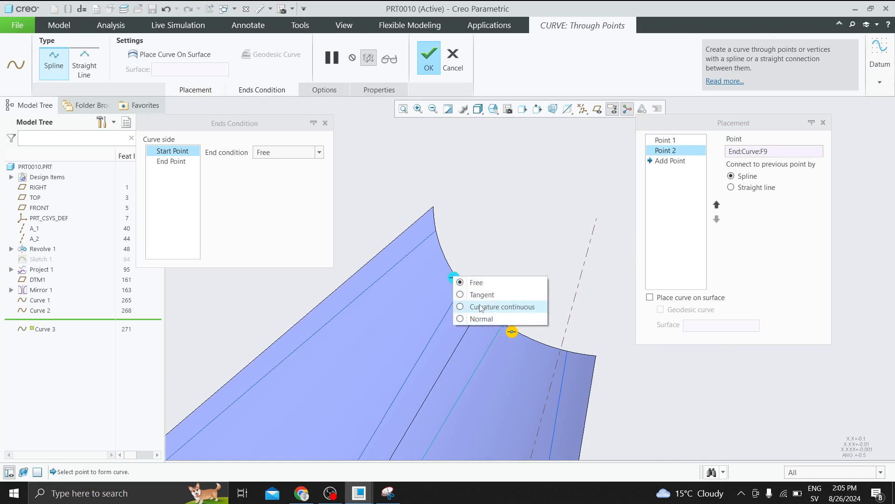
click(479, 318)
click(443, 291)
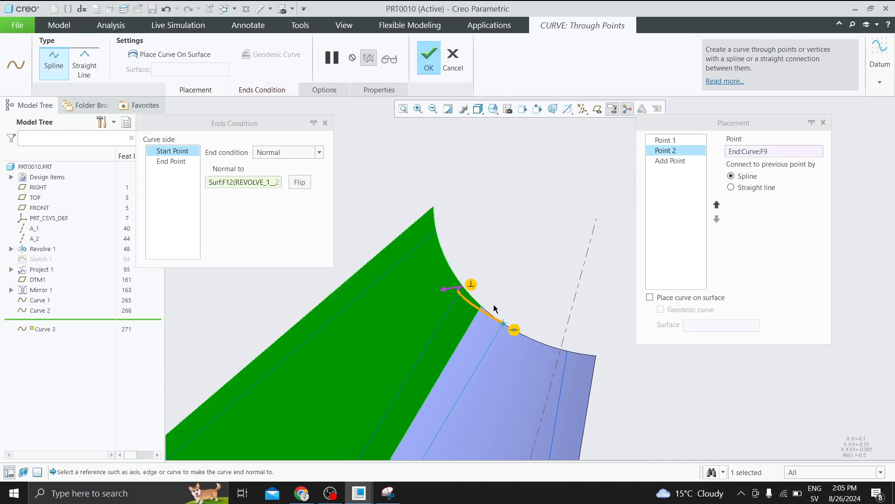
click(455, 291)
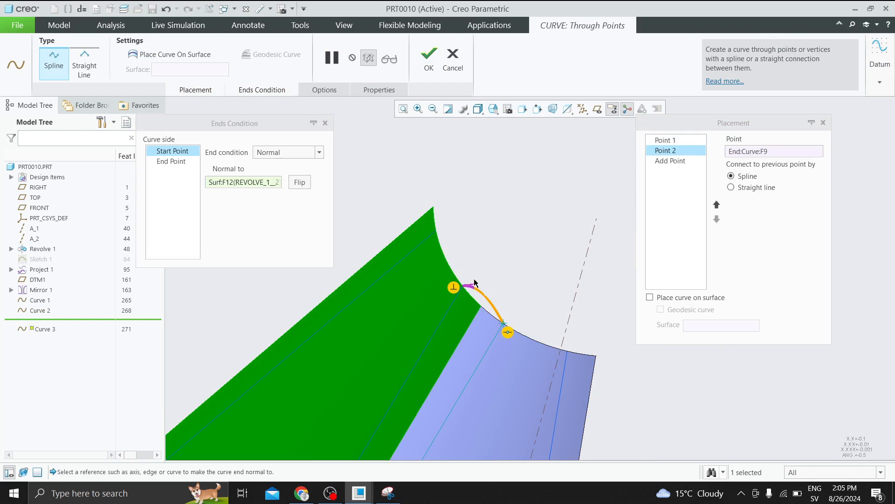
- Make the curve's end point normal to the adjoining Revolve 1 surface
right_click(511, 334)
click(537, 373)
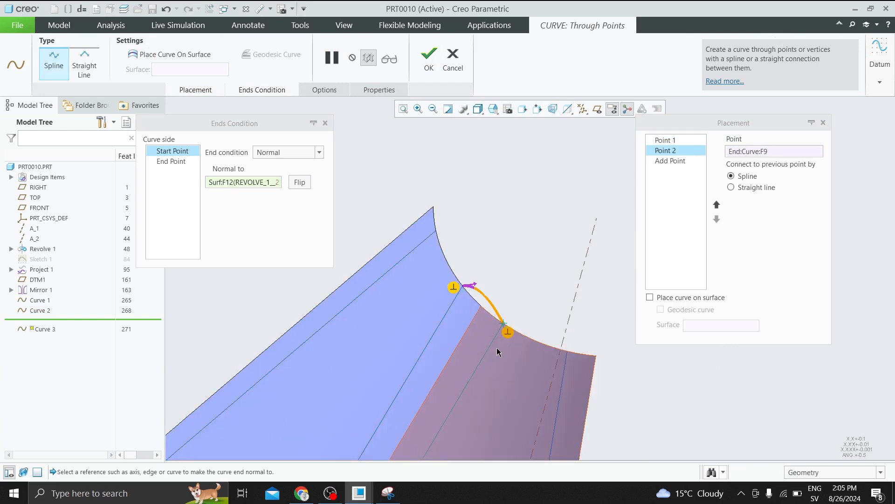
click(489, 334)
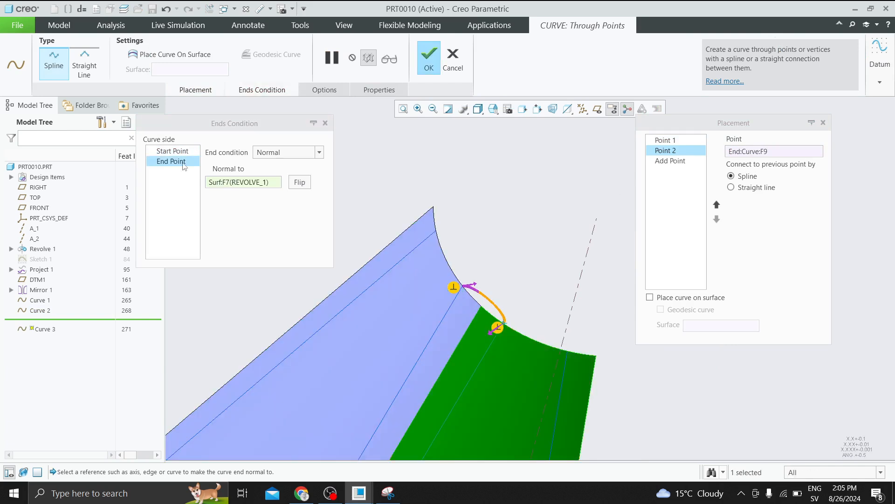
click(185, 154)
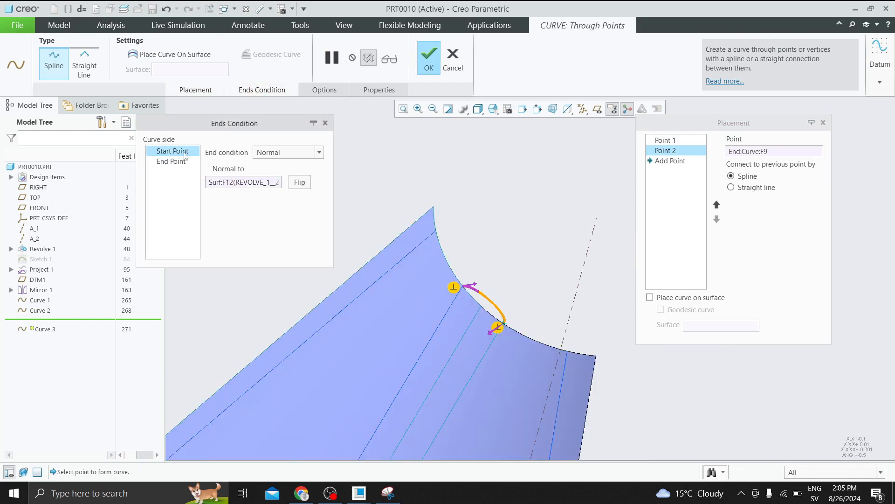
- Enable Tweak curve and offset the control point near the curve's end in the first direction by -20 and -10
click(327, 89)
click(316, 123)
click(341, 145)
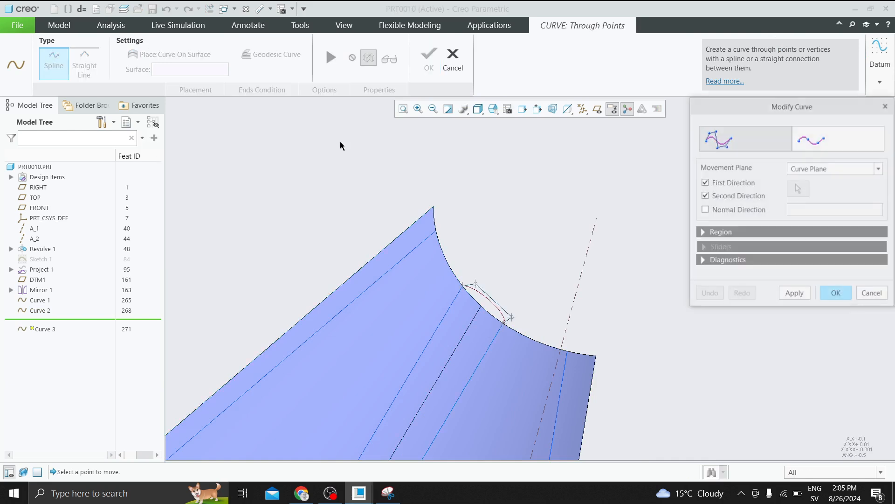
click(512, 322)
click(705, 247)
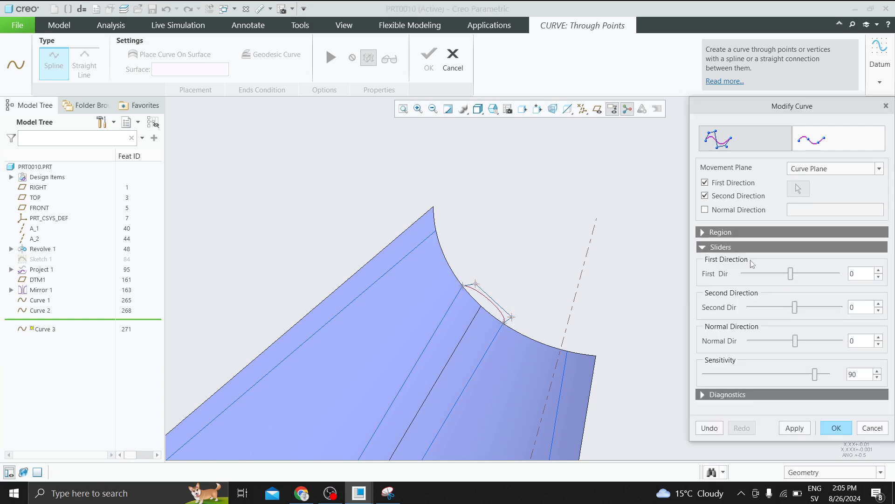
mouse_move(794, 275)
mouse_down()
mouse_move(806, 275)
mouse_move(787, 276)
mouse_up()
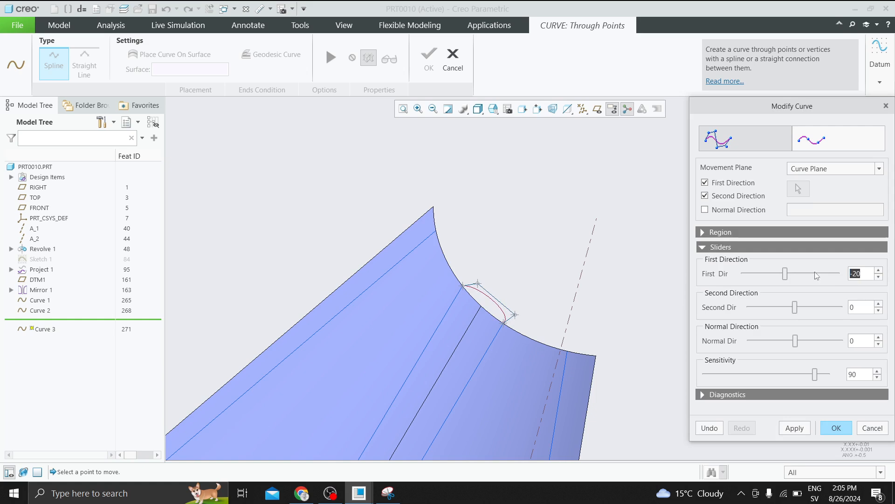
text(-10)
key(Return)
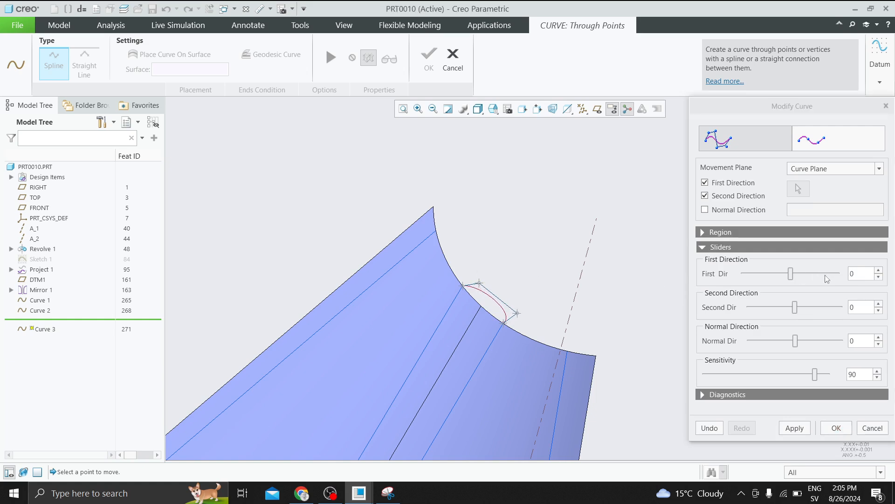
- Offset the control point near the curve's start by 10 in the first direction, then accept the tweak and finish the curve
drag(859, 275, 839, 275)
key(Return)
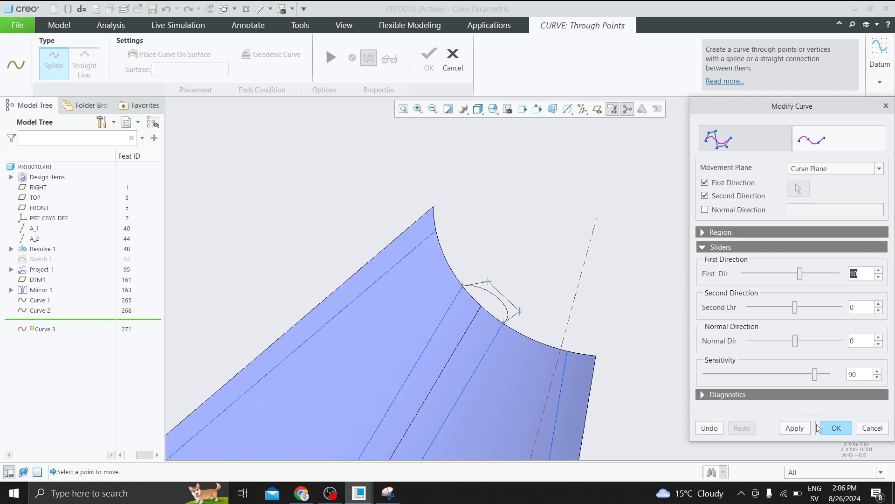
click(833, 427)
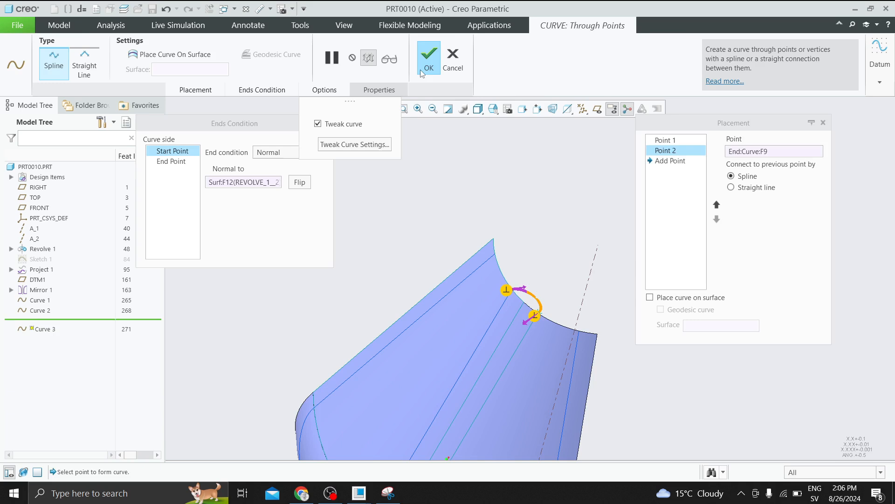
click(428, 60)
- Create a curve through points bridging the two lengthwise curves across the central seam where the straight section meets the rounded bend
mouse_move(483, 306)
middle_down()
mouse_move(478, 279)
mouse_move(486, 299)
middle_up()
scroll(475, 326, down, 4)
scroll(453, 323, up, 2)
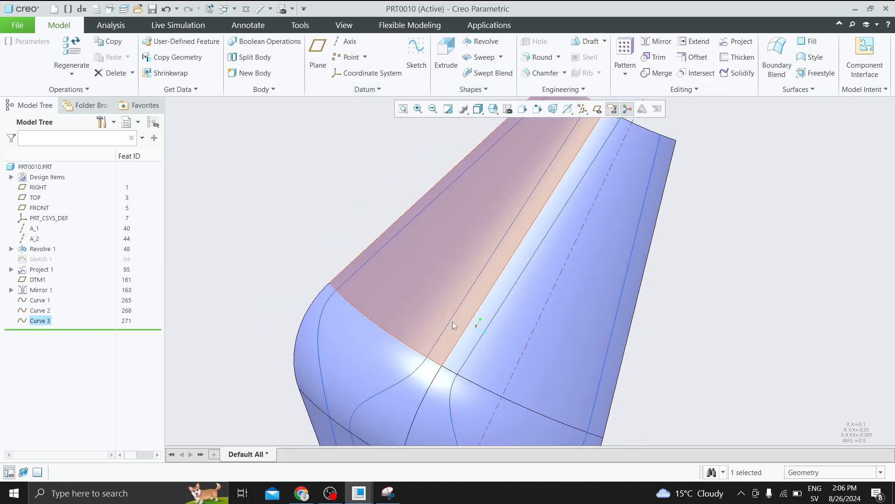
click(367, 89)
mouse_move(362, 103)
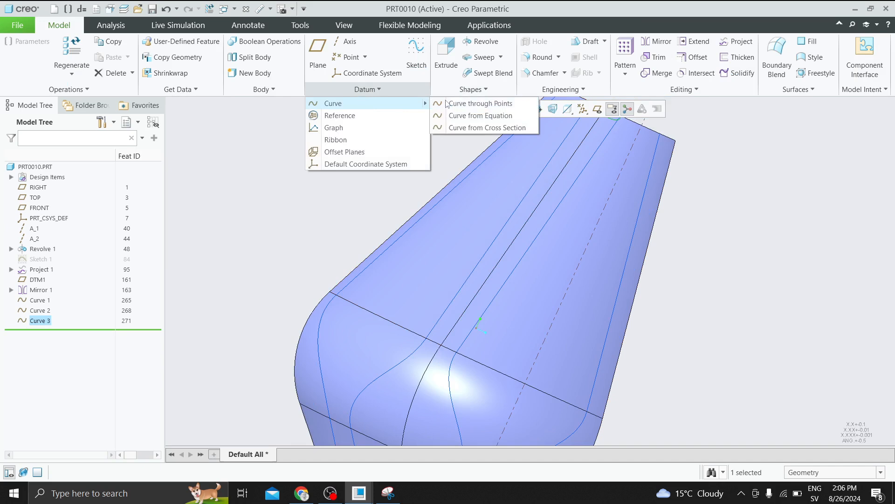
click(447, 103)
click(422, 348)
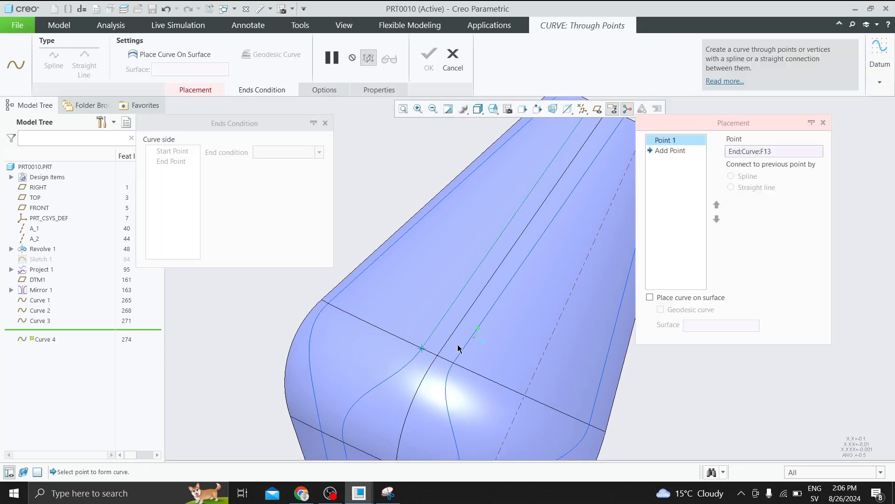
click(453, 364)
- Make the bridging curve's end point normal to the adjoining Revolve 1 surface
middle_drag(453, 366, 433, 412)
right_click(433, 411)
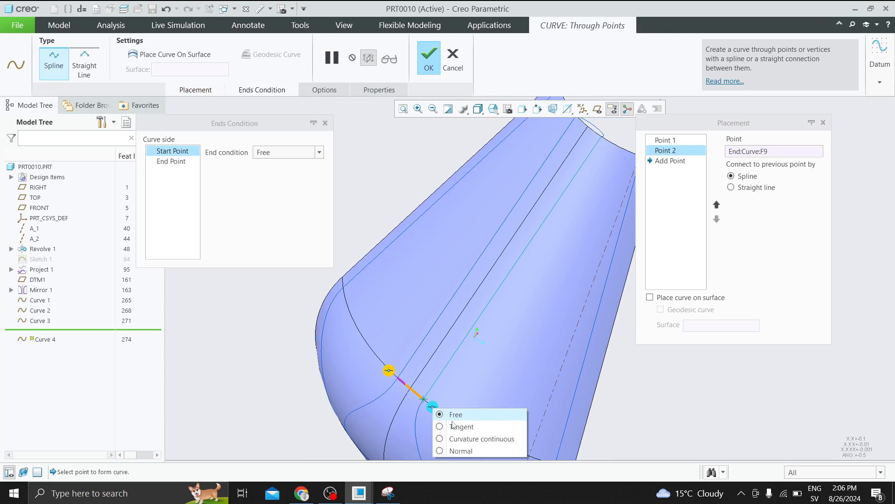
click(454, 451)
click(455, 390)
scroll(455, 390, up, 2)
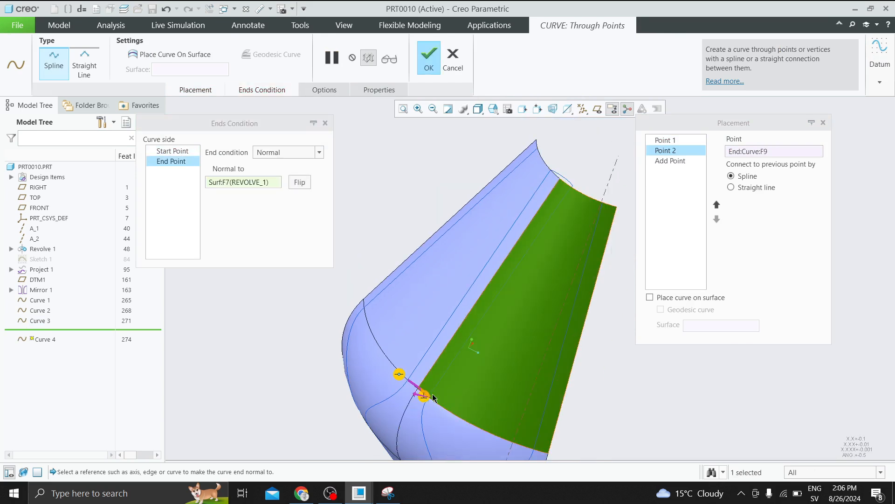
- Try making the bridging curve's start point normal to the mirrored revolve surface
right_click(409, 399)
middle_drag(303, 379, 351, 399)
right_click(393, 383)
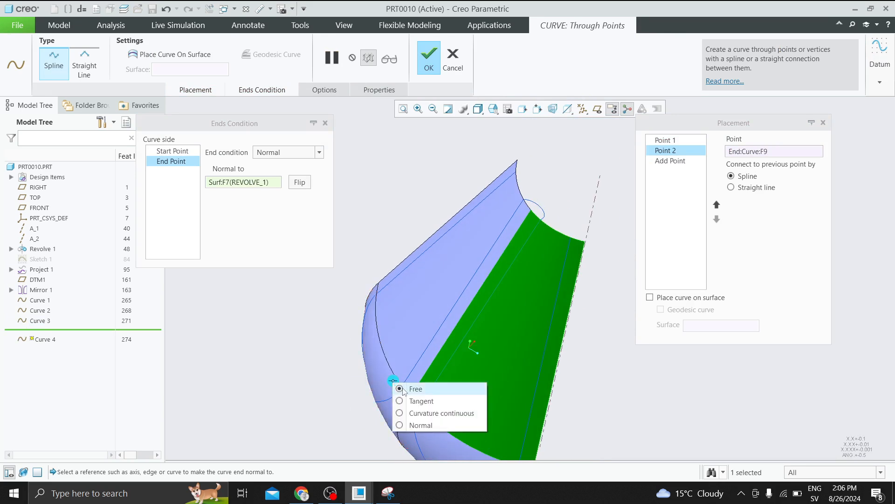
click(415, 424)
click(407, 355)
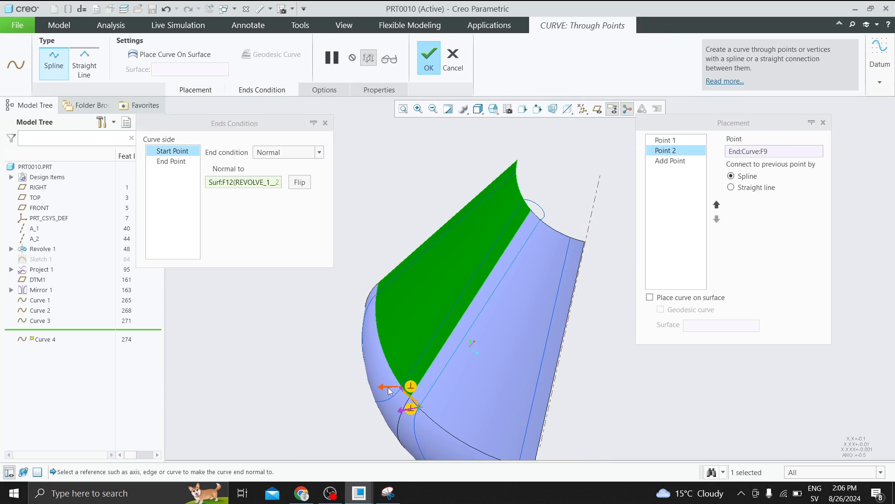
- Set the end condition of the bridging curve's start point back to Free
click(178, 161)
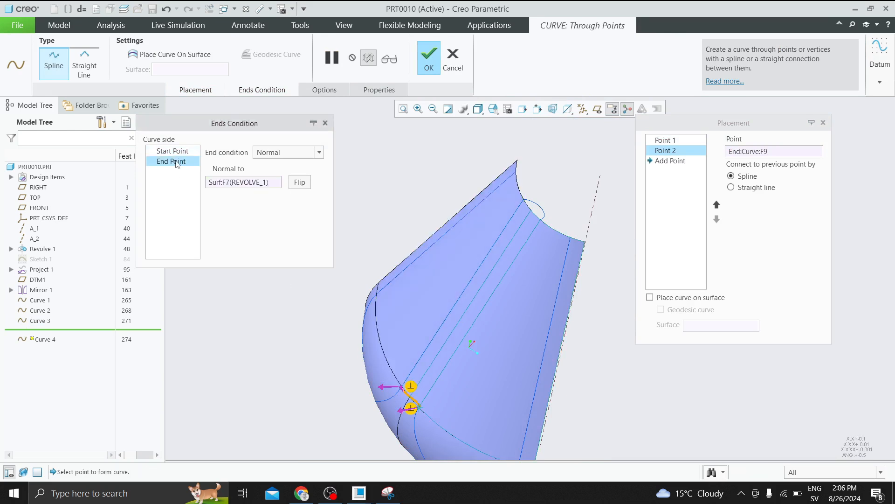
click(176, 153)
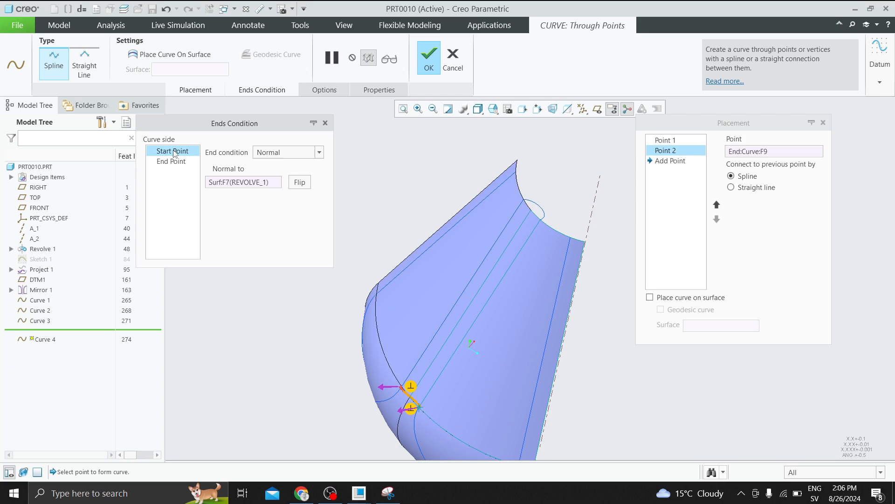
click(320, 153)
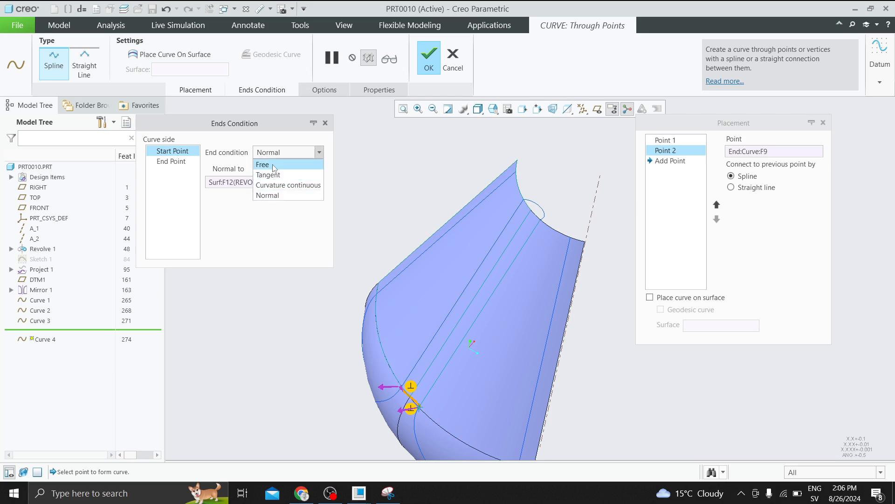
click(275, 169)
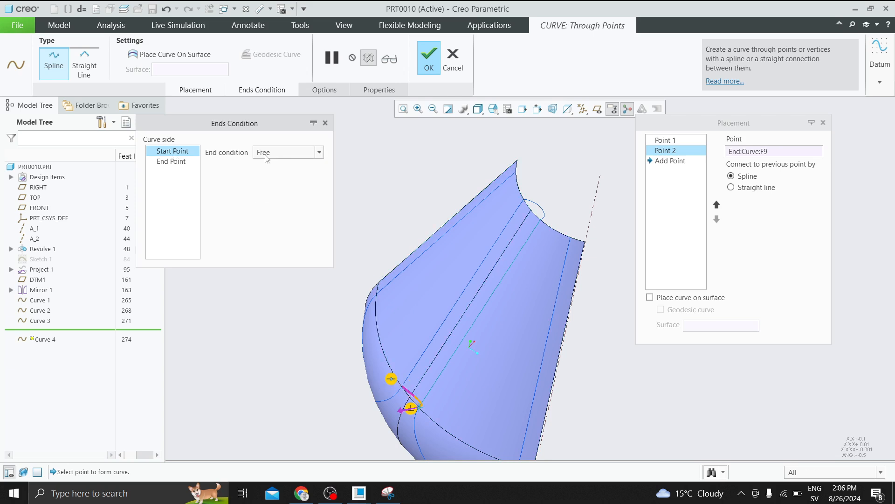
- Make the bridging curve's start point normal to the mirrored revolve surface and flip its direction
click(319, 154)
click(265, 199)
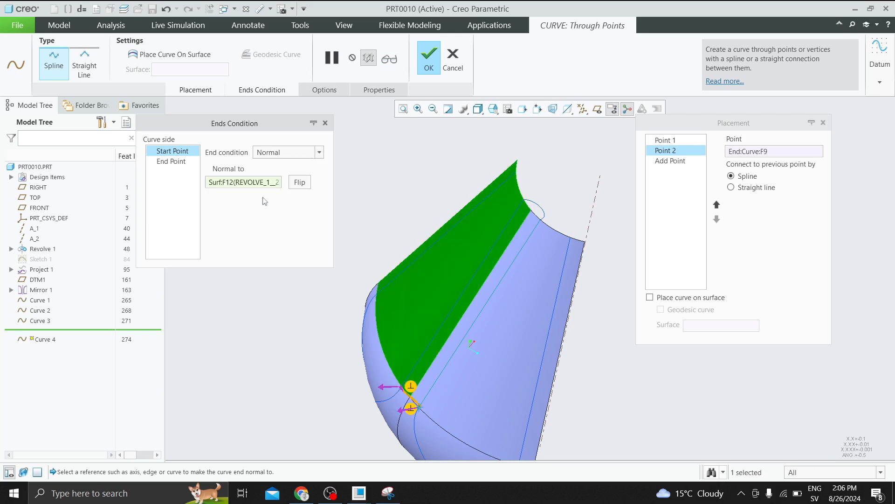
click(381, 387)
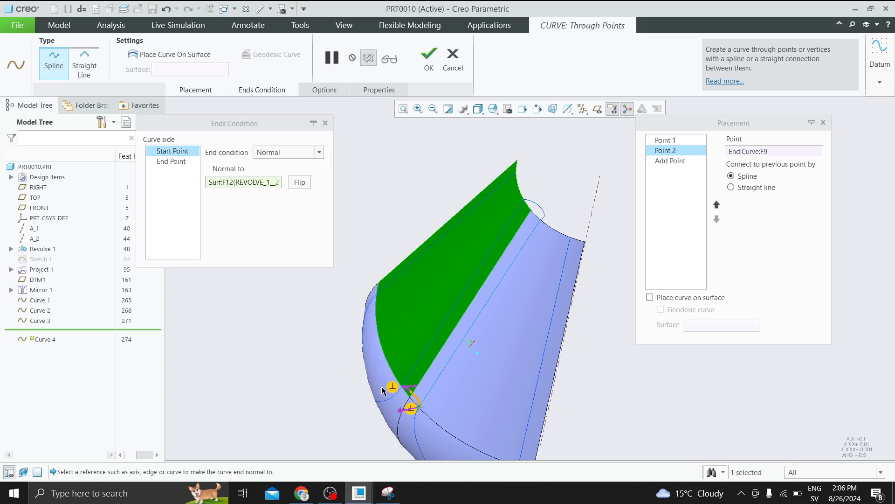
middle_drag(382, 386, 392, 413)
scroll(397, 364, down, 2)
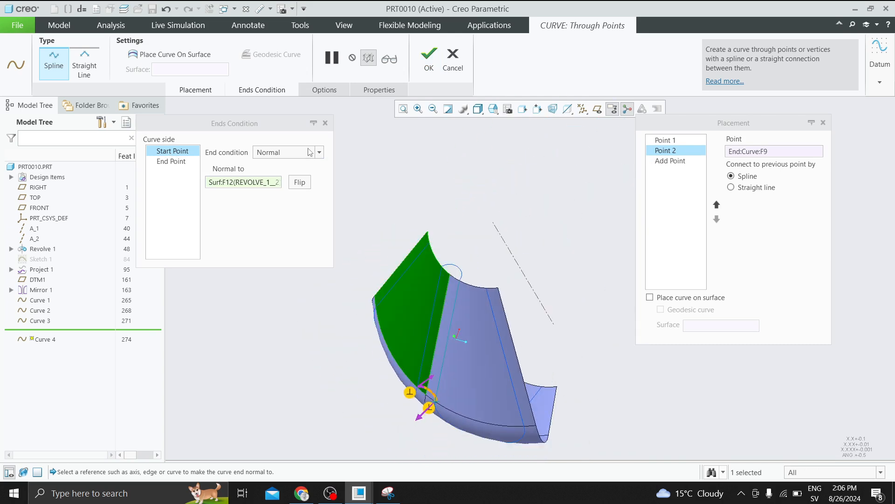
- Enable curve tweaking for the bridging curve while viewing the model lengthwise
click(491, 110)
click(504, 196)
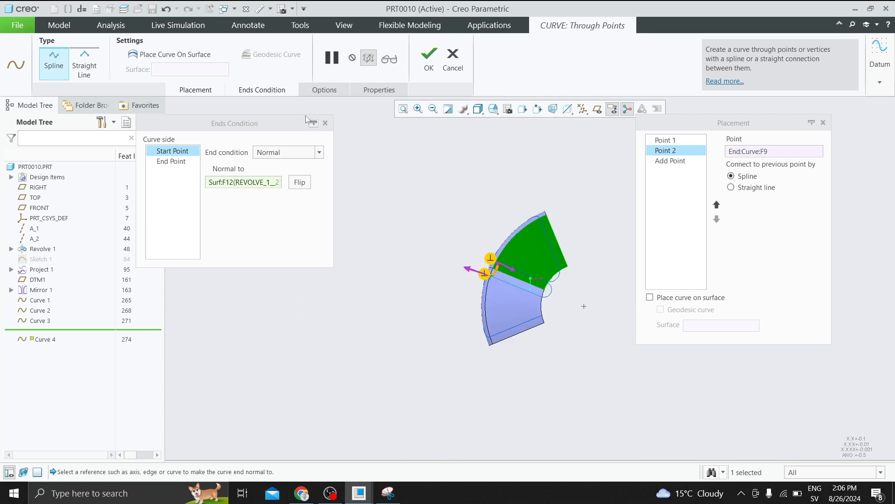
click(324, 92)
click(318, 124)
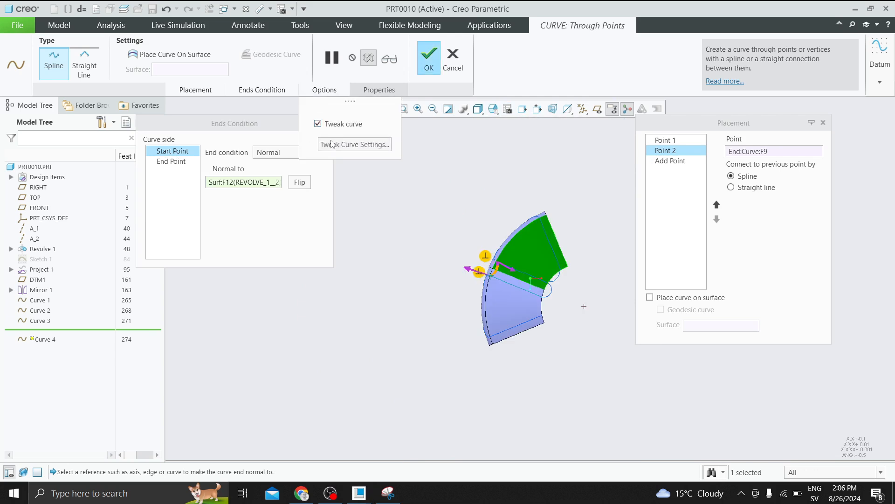
click(340, 144)
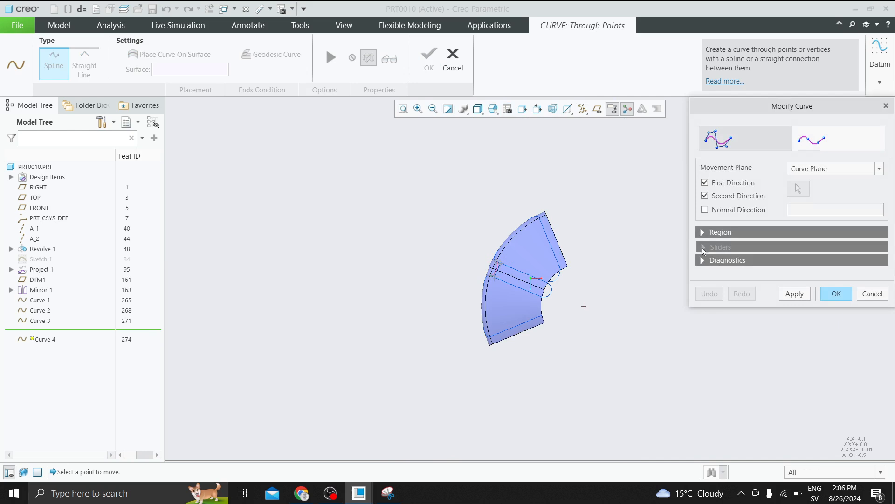
click(502, 269)
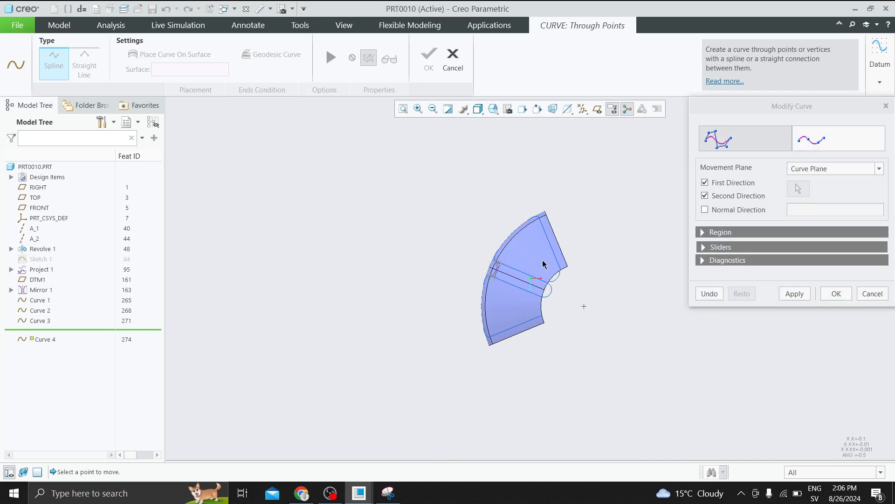
click(704, 247)
drag(795, 275, 798, 277)
text(0)
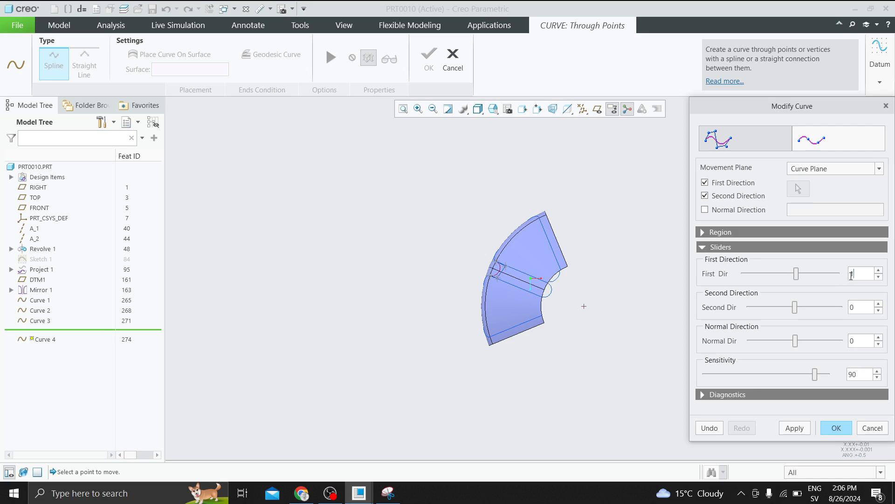
click(502, 280)
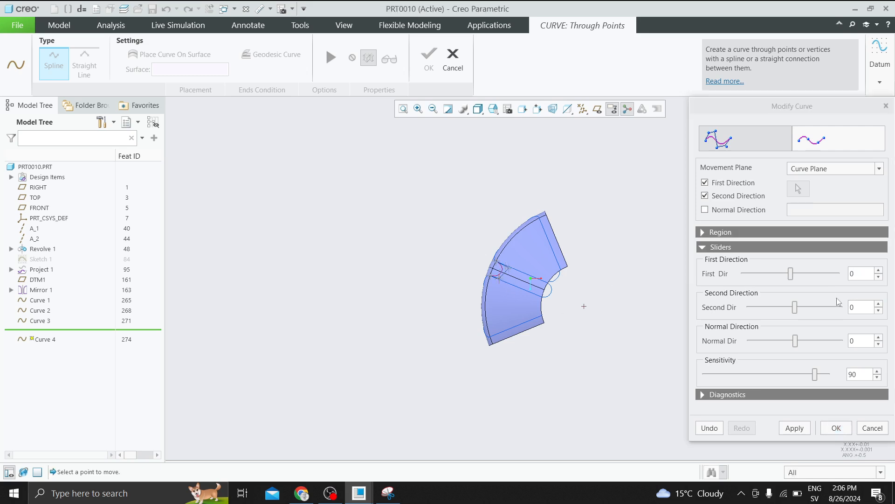
drag(791, 274, 801, 275)
text(-)
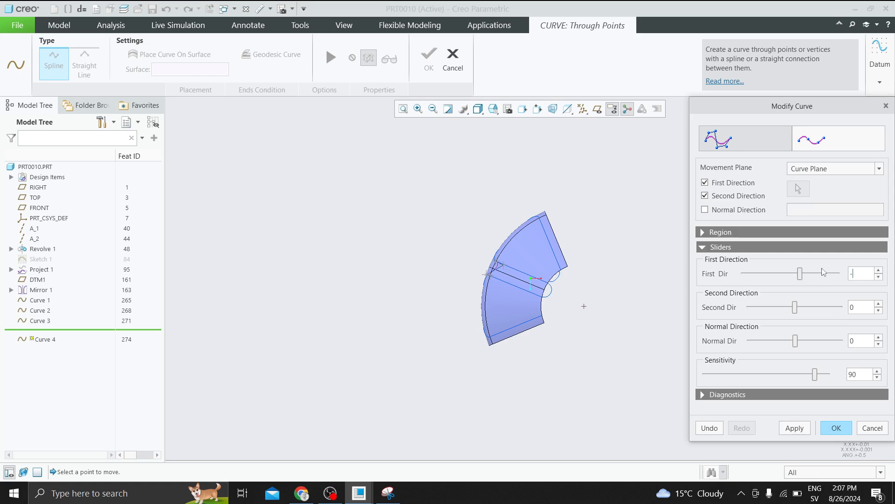
text(20)
key(Return)
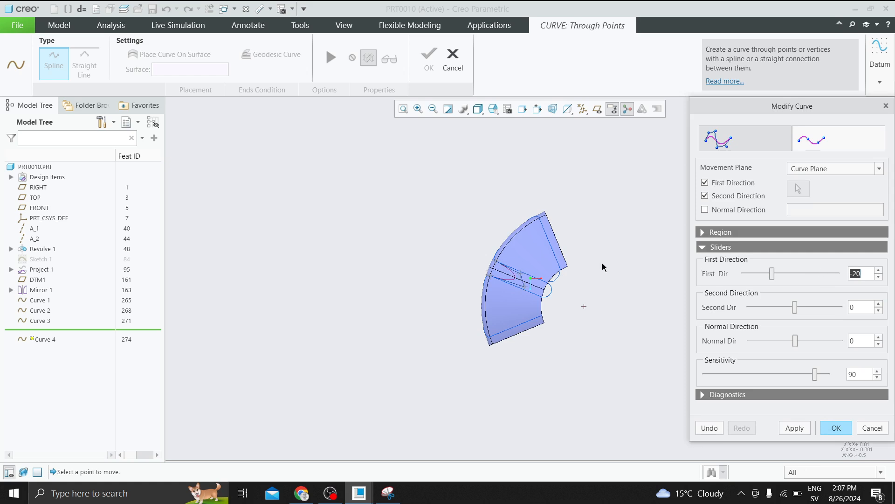
click(521, 273)
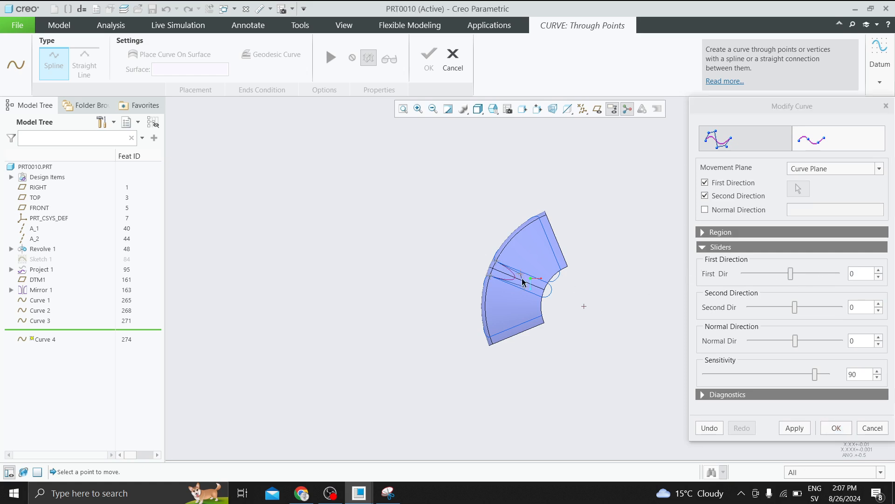
scroll(522, 282, down, 4)
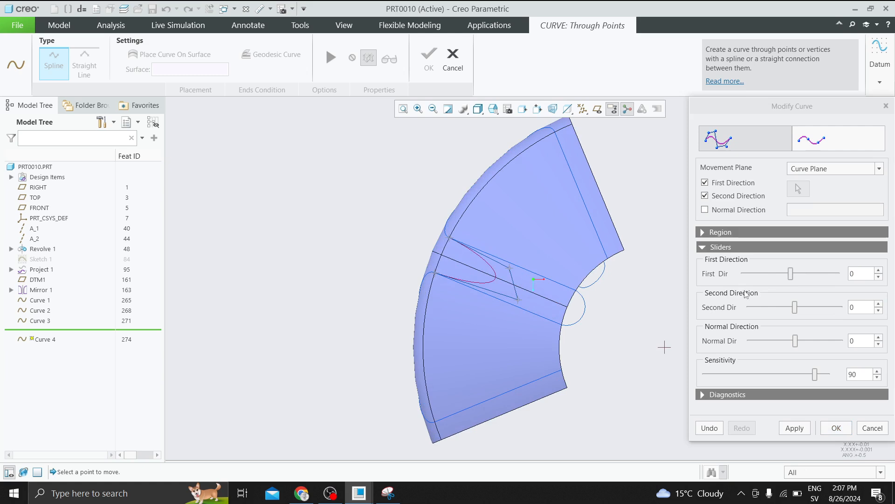
click(866, 427)
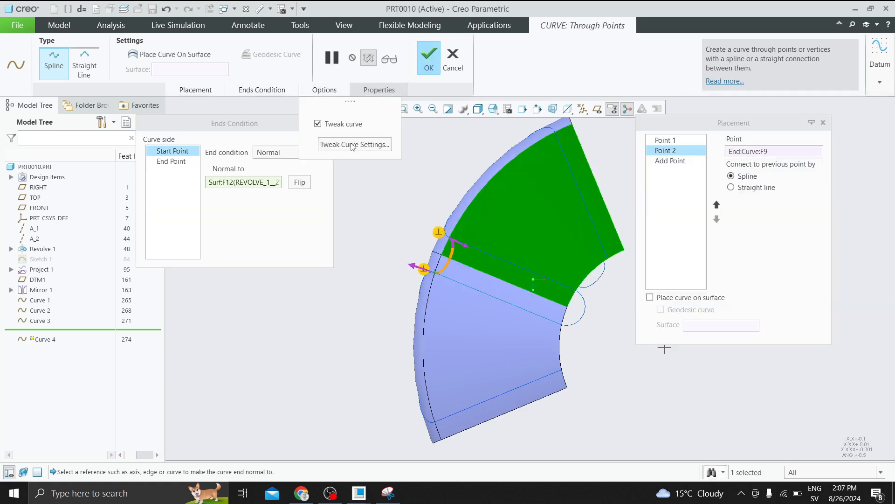
click(353, 144)
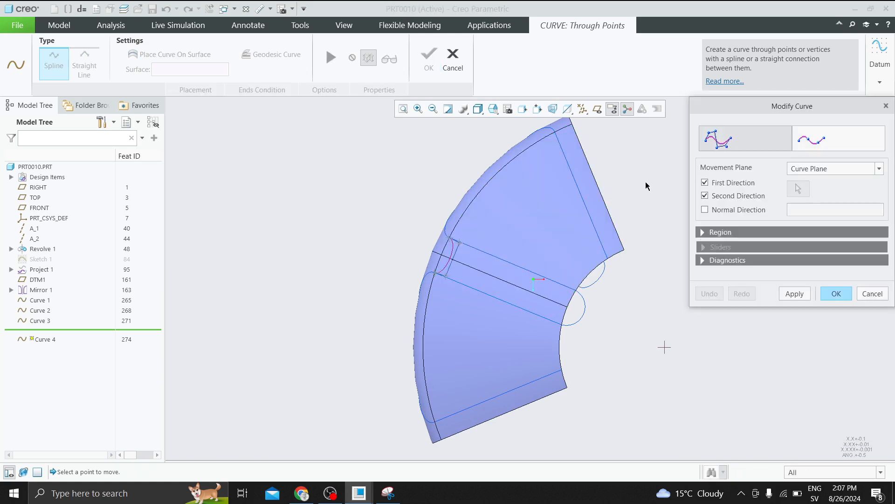
click(457, 243)
click(823, 247)
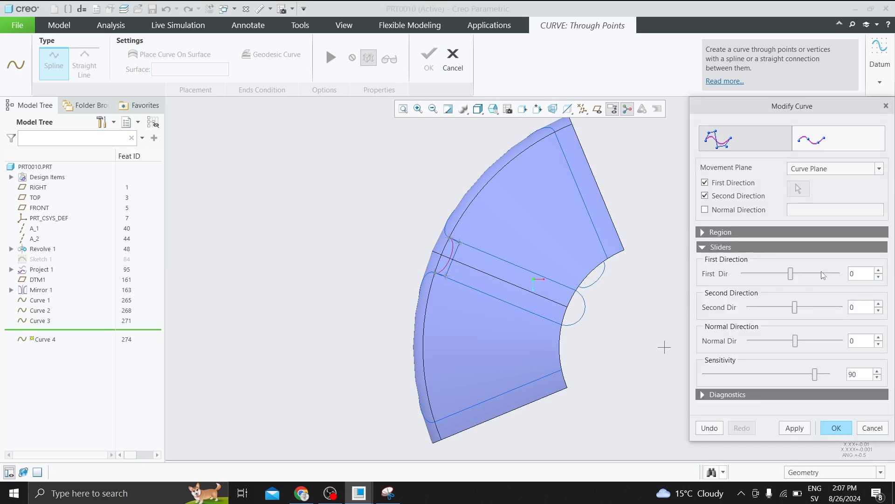
click(823, 275)
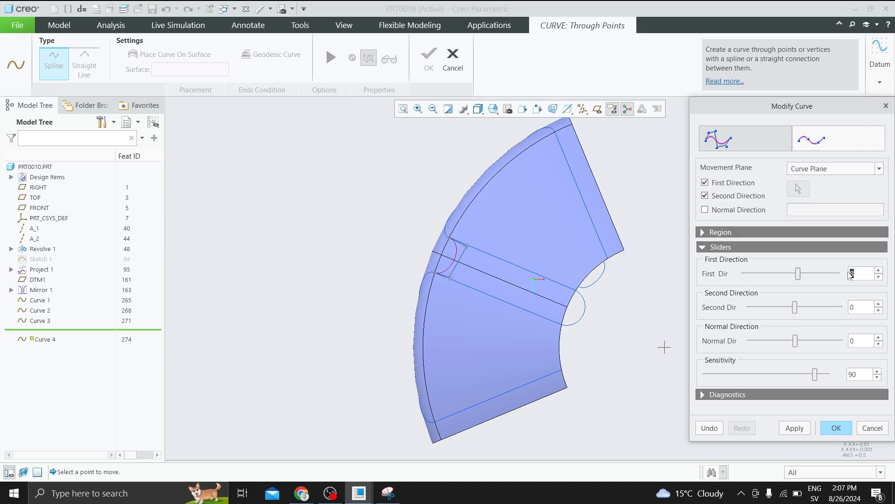
text(20)
key(Return)
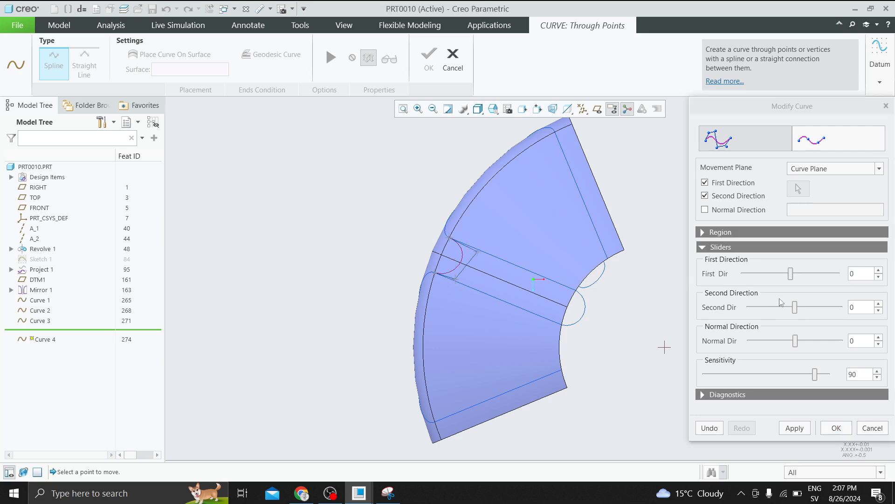
click(796, 276)
drag(796, 274, 785, 275)
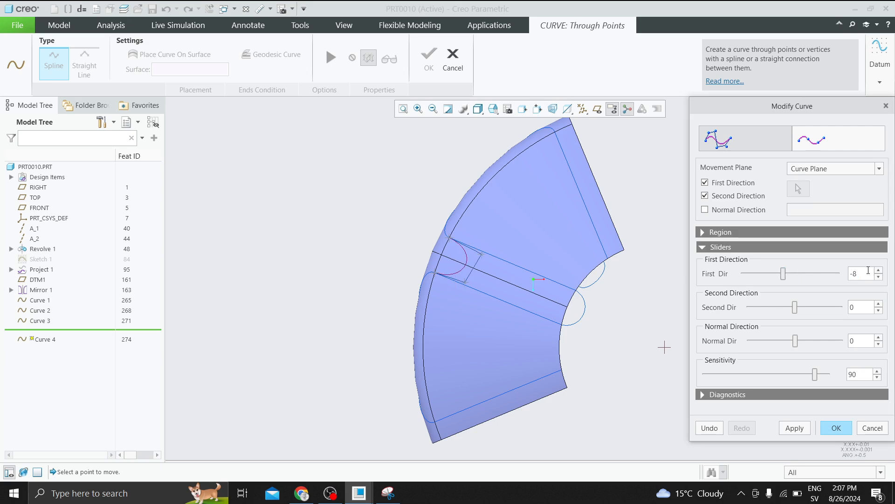
drag(868, 272, 836, 274)
text(-20)
key(Return)
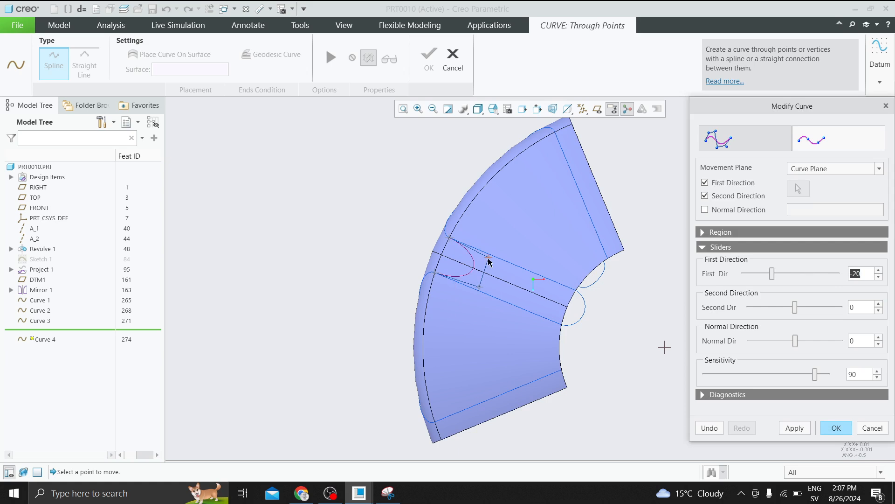
click(872, 428)
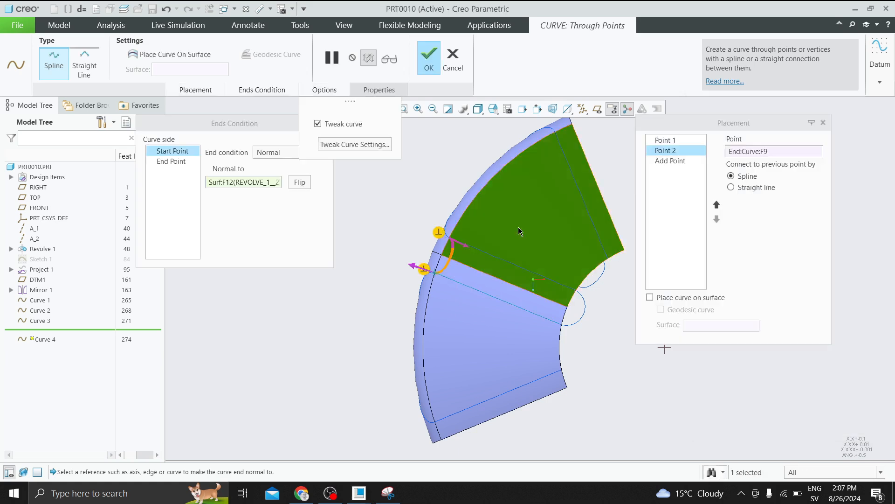
- Tweak the bridging curve by moving its inner control point on the mirrored side by 10 in the first direction
click(364, 143)
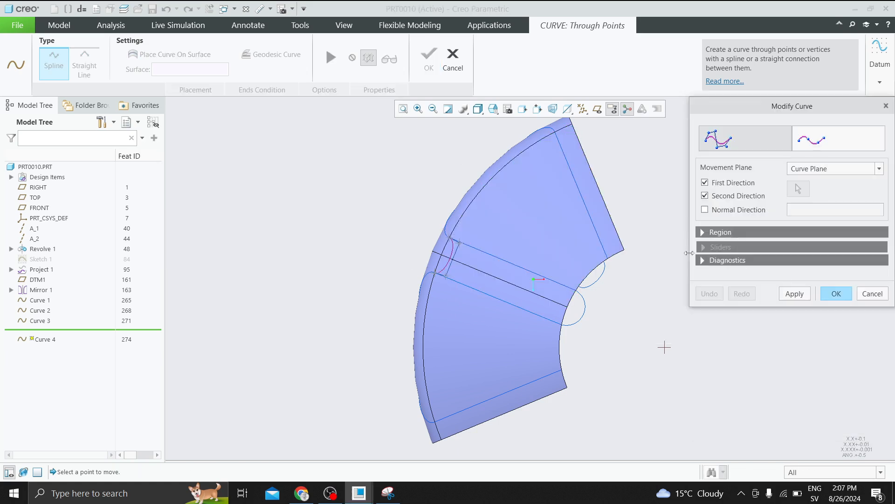
click(456, 247)
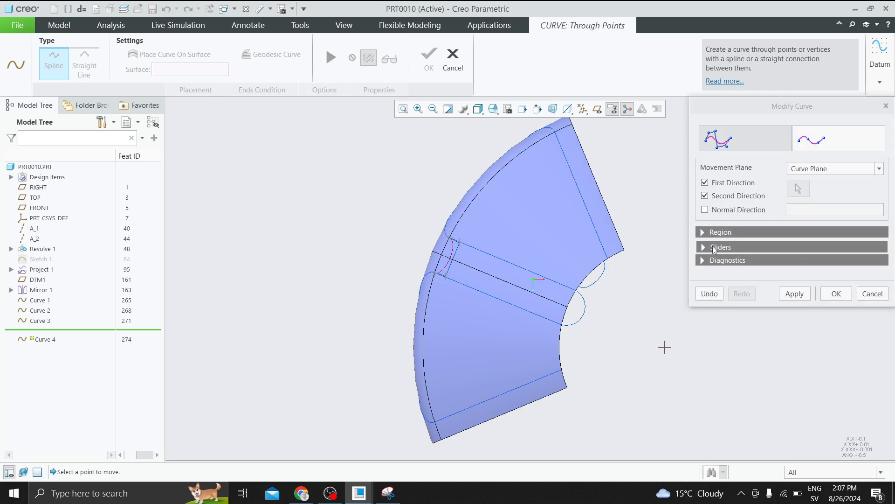
click(703, 250)
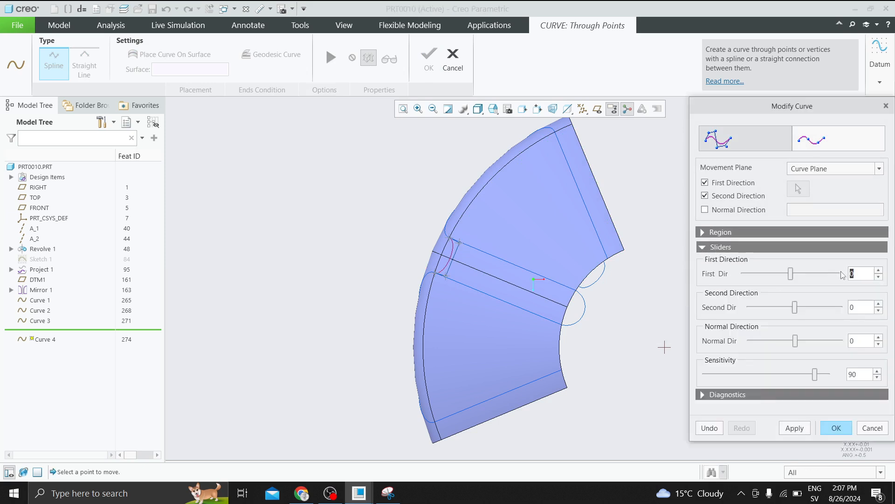
text(10)
key(Return)
- Move the other inner control point by -10 in the first direction, accept the tweak, and complete the bridging curve
click(450, 279)
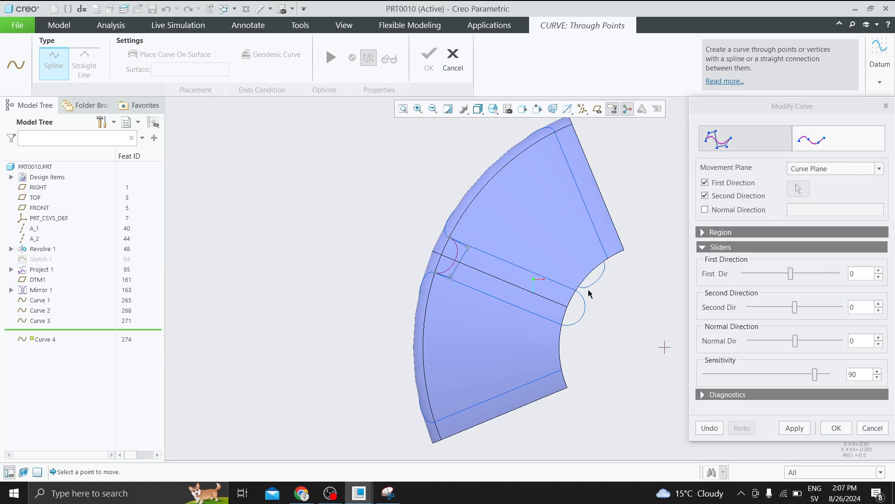
double_click(862, 275)
text(-1)
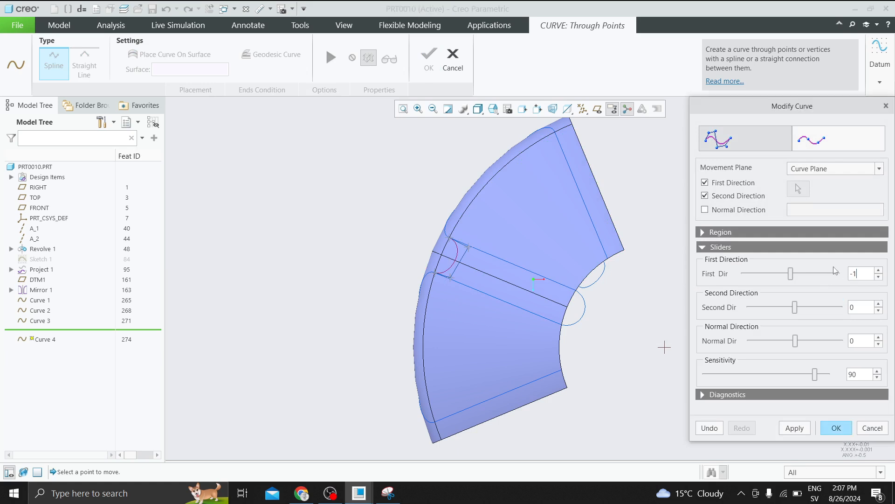
text(0)
key(Return)
click(835, 427)
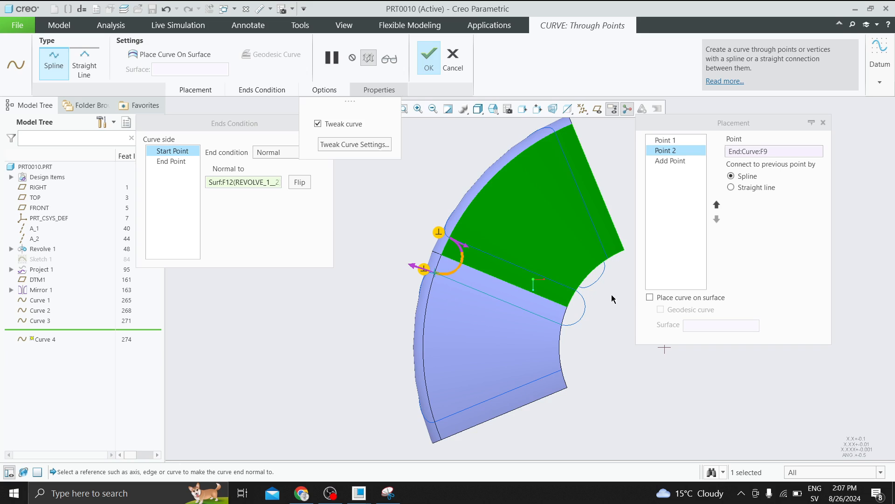
click(424, 66)
- Hide both quilts, the revolved surface and its mirrored copy, leaving only the curves displayed
scroll(460, 205, up, 2)
middle_drag(460, 236, 601, 208)
scroll(683, 213, up, 2)
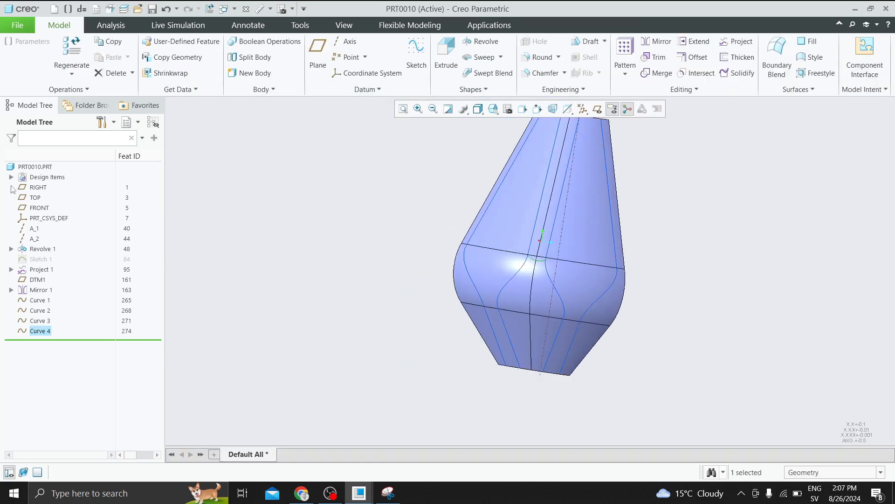
click(11, 177)
click(23, 187)
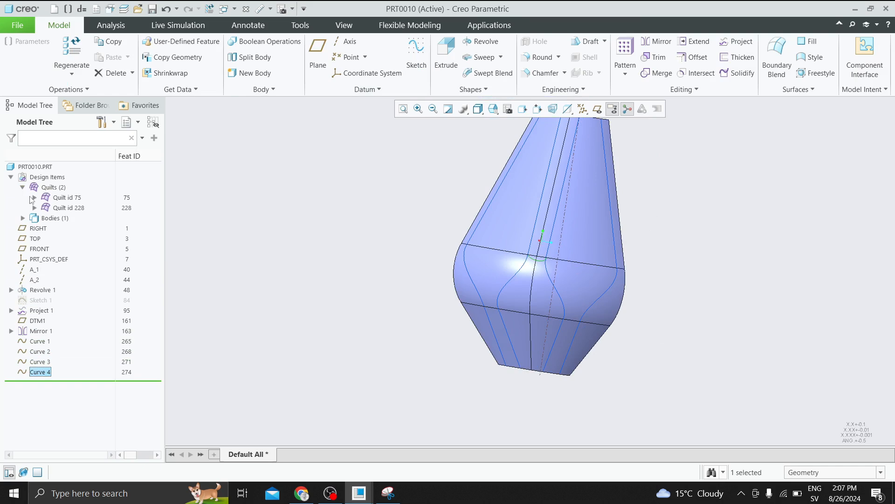
click(68, 198)
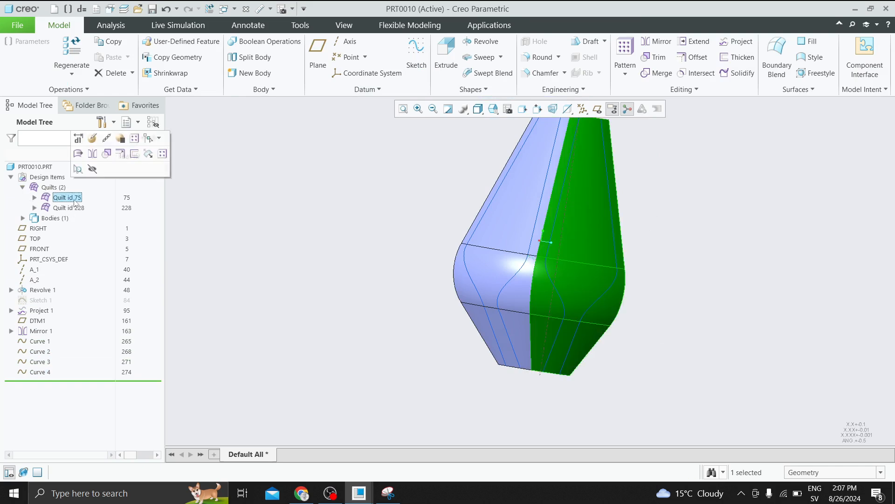
ctrl+click(70, 209)
click(92, 168)
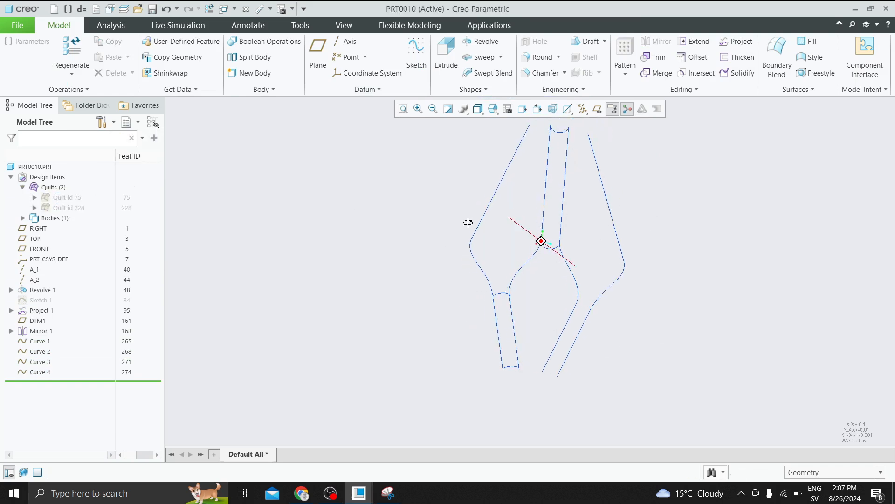
middle_drag(468, 223, 461, 264)
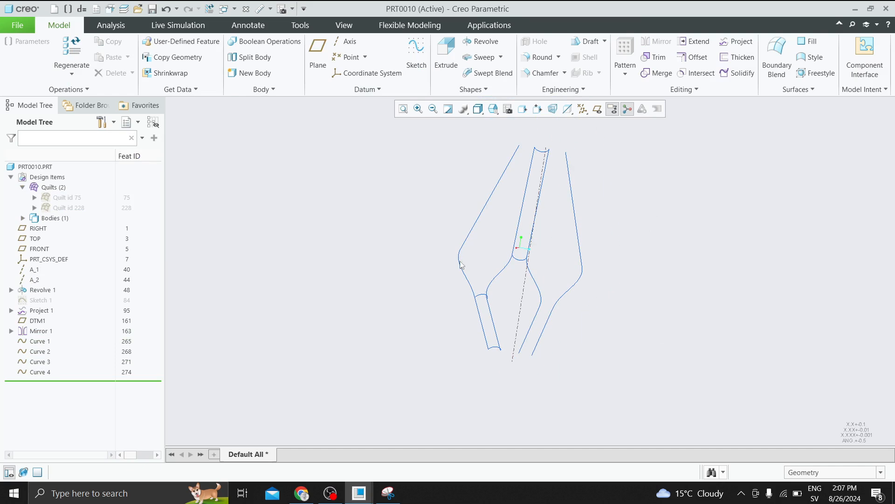
- Try hiding the original projected curves, Project 1, and undo the hiding
click(576, 202)
click(595, 174)
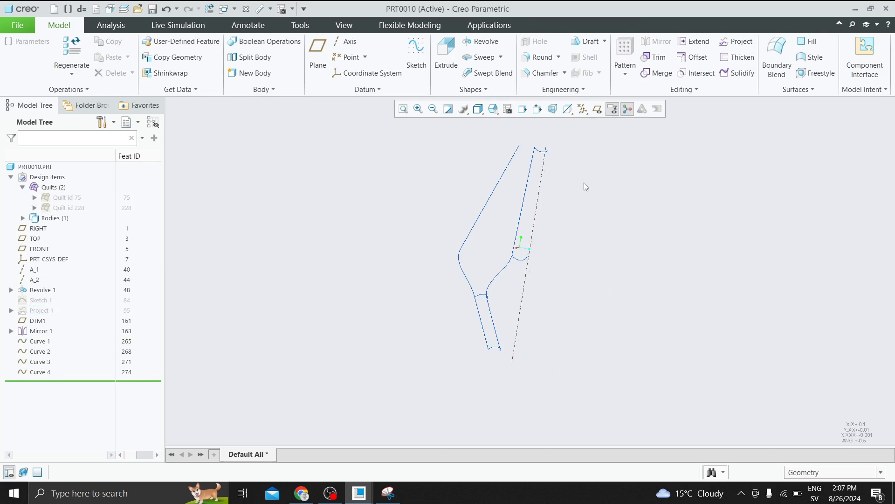
key(ctrl+z)
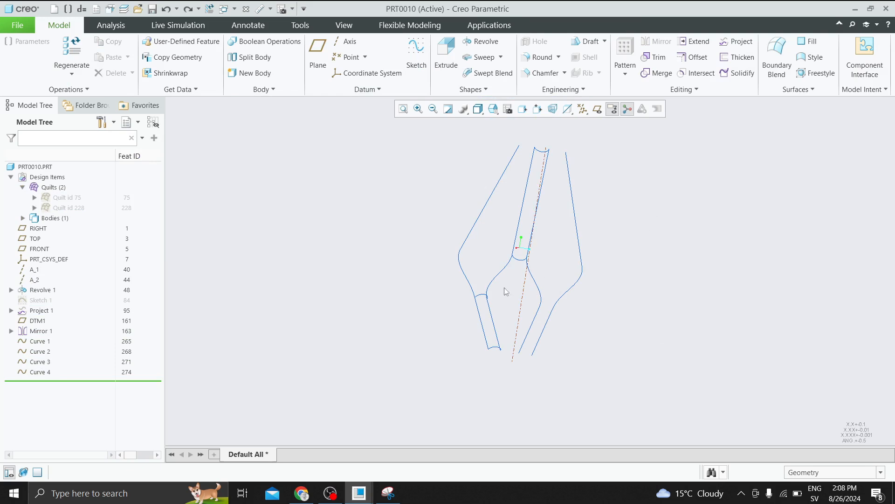
mouse_move(506, 291)
middle_down()
mouse_move(516, 274)
mouse_move(508, 283)
middle_up()
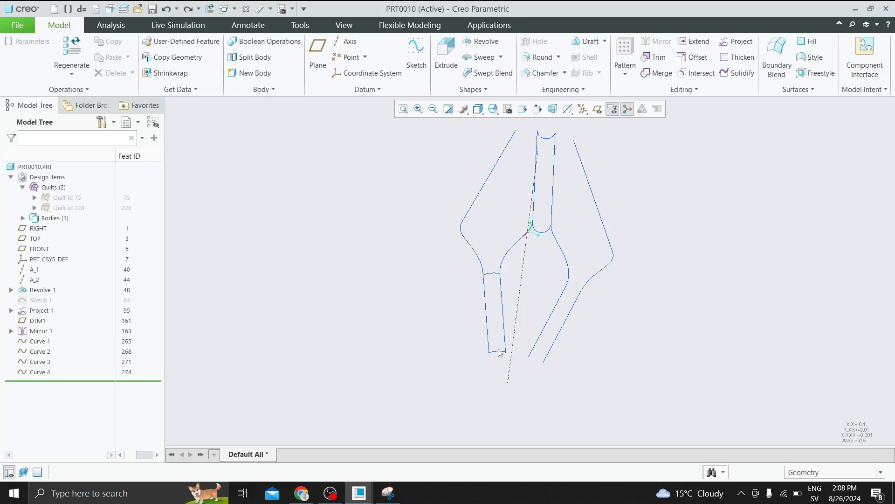
- Create a boundary blend between the two arcs at the ends of the lower pair of straight curves
click(776, 59)
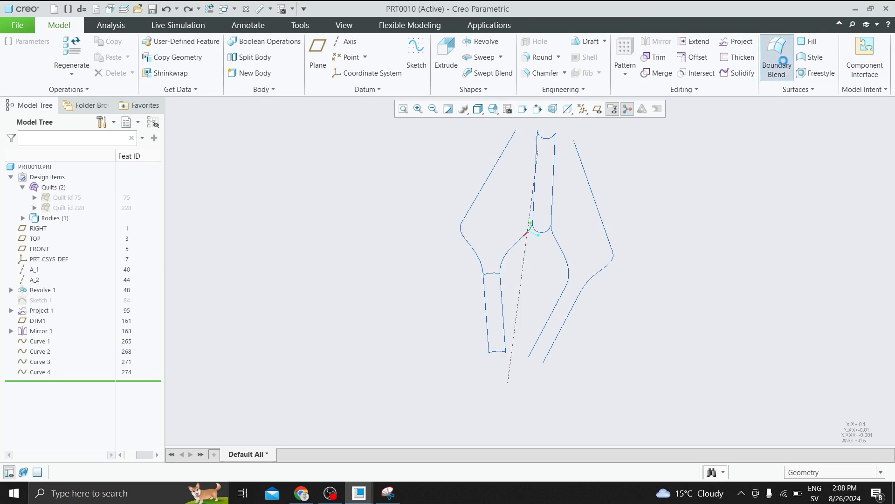
click(495, 282)
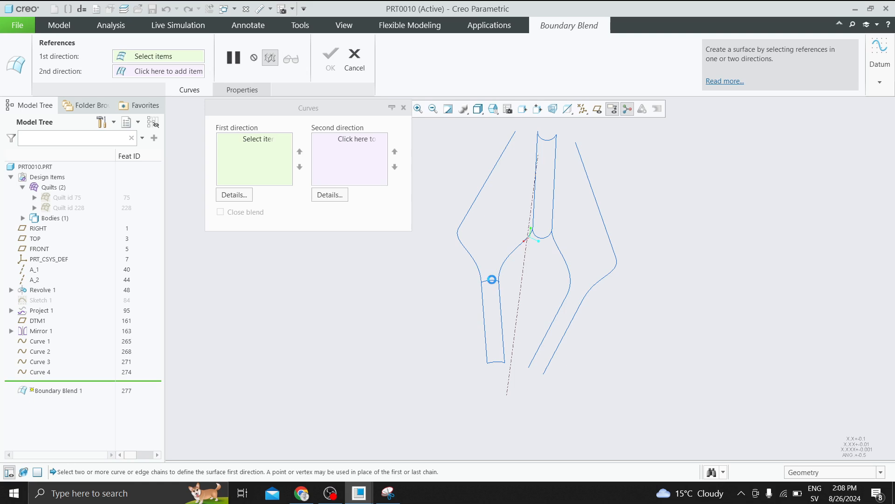
ctrl+click(496, 363)
click(423, 63)
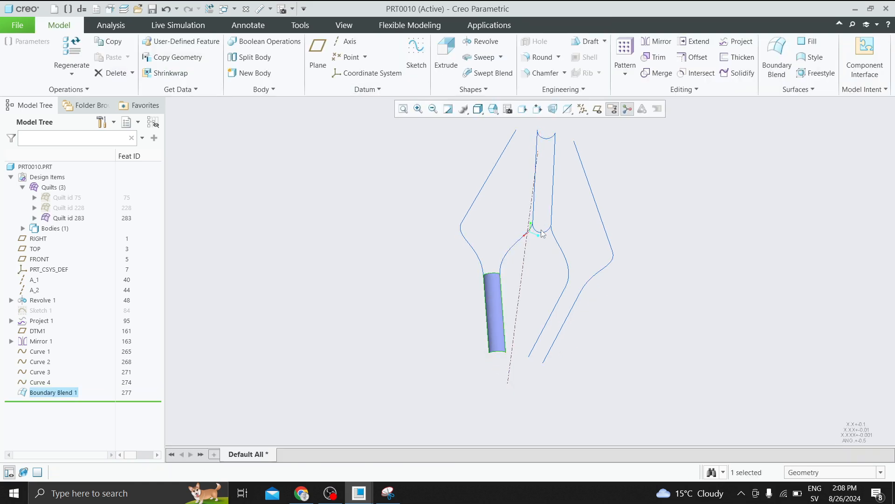
- Create a boundary blend between Curve 3 and Curve 4, the two arcs of the upper pair of straight curves
click(550, 136)
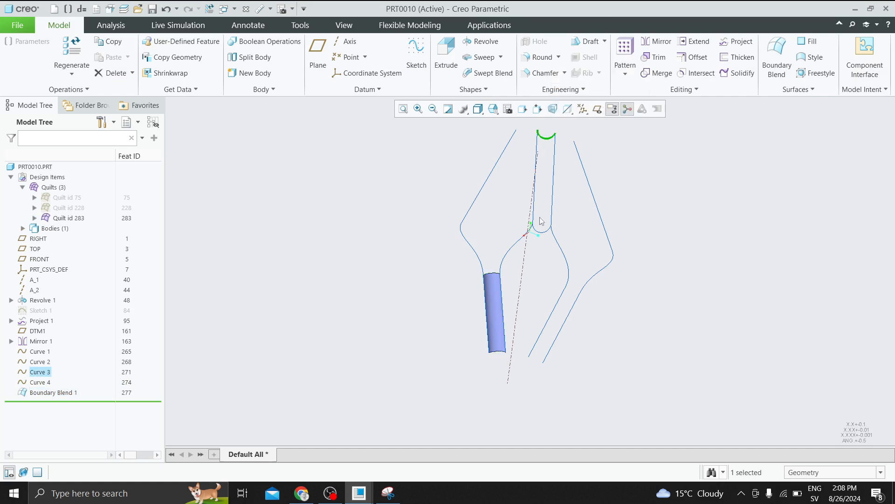
ctrl+click(544, 232)
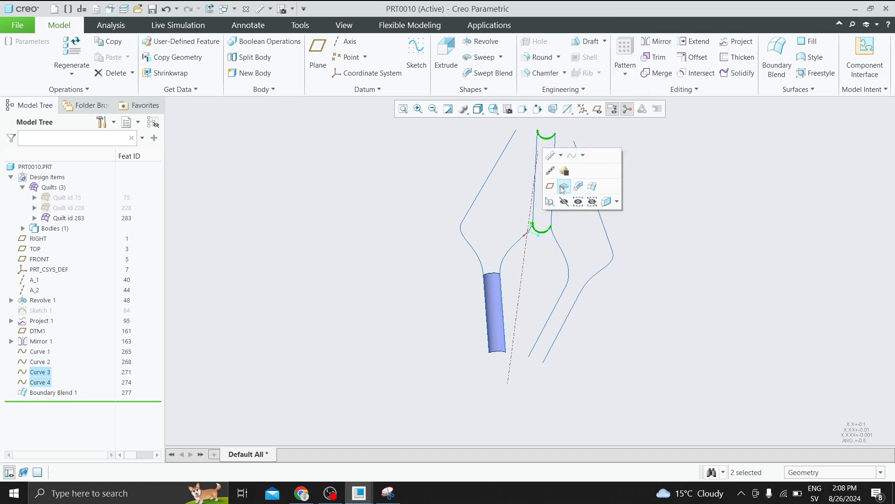
click(592, 187)
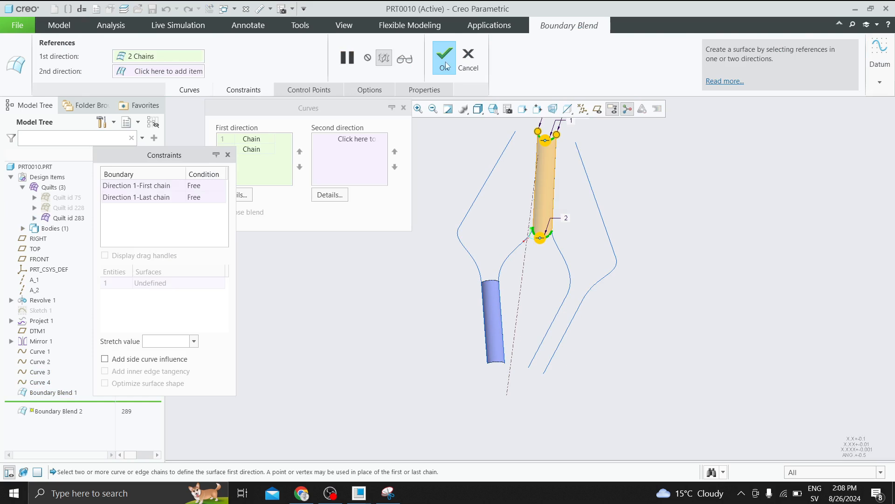
click(445, 60)
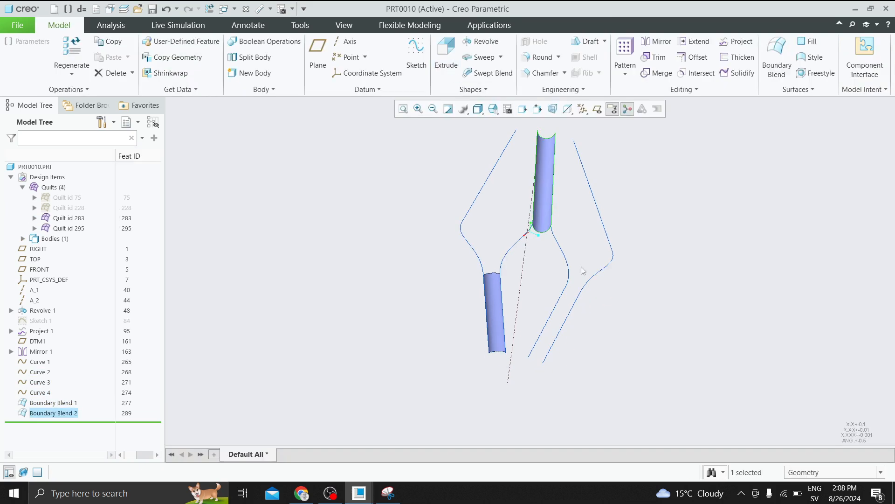
mouse_move(535, 339)
middle_down()
mouse_move(512, 310)
mouse_move(513, 326)
mouse_move(525, 326)
middle_up()
scroll(486, 313, down, 2)
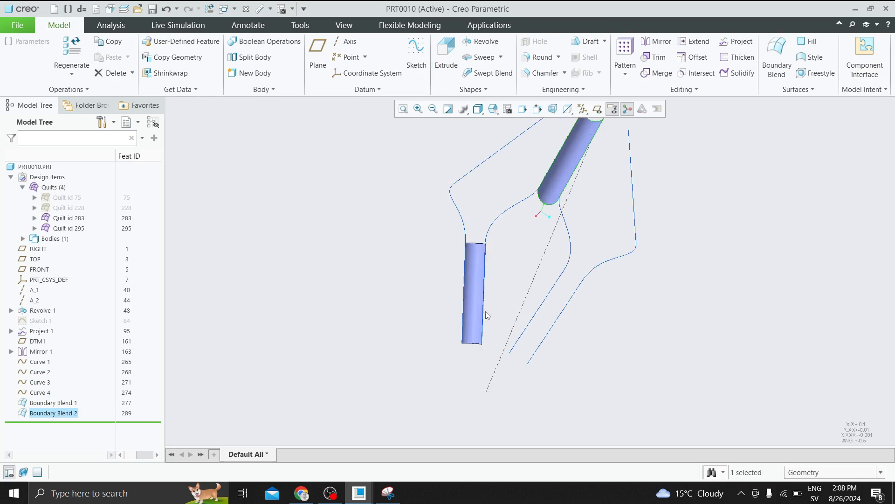
click(485, 301)
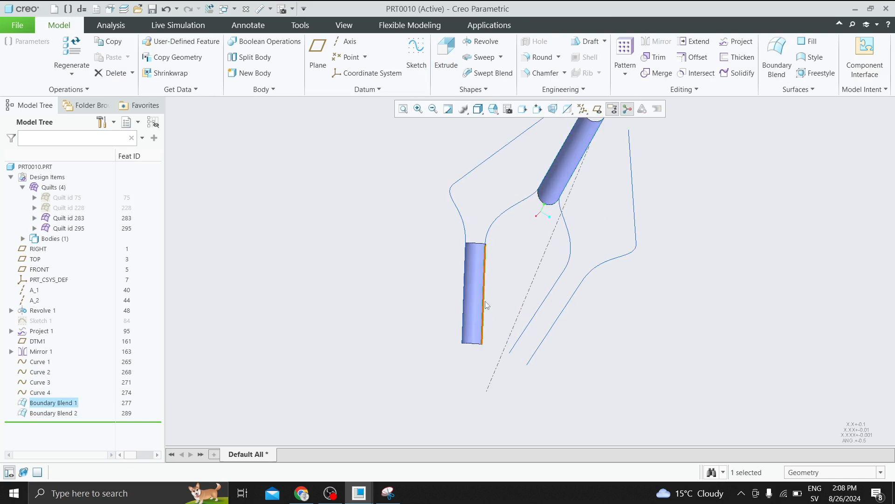
click(367, 286)
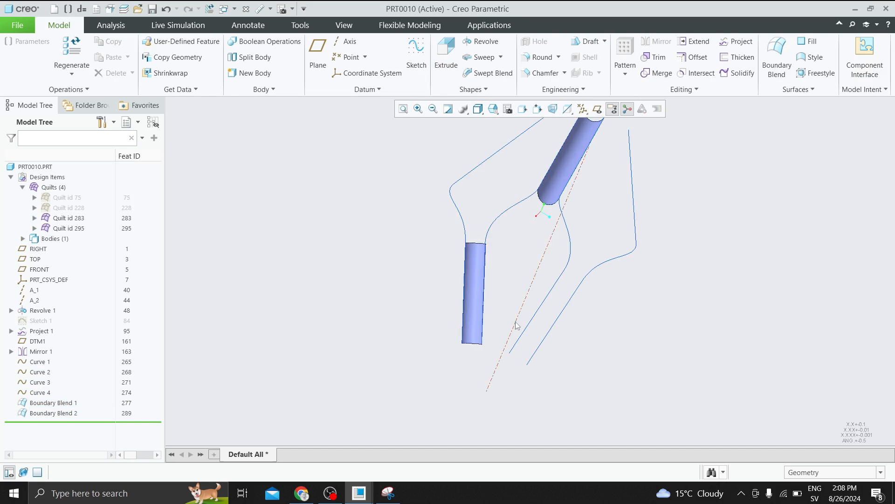
click(482, 290)
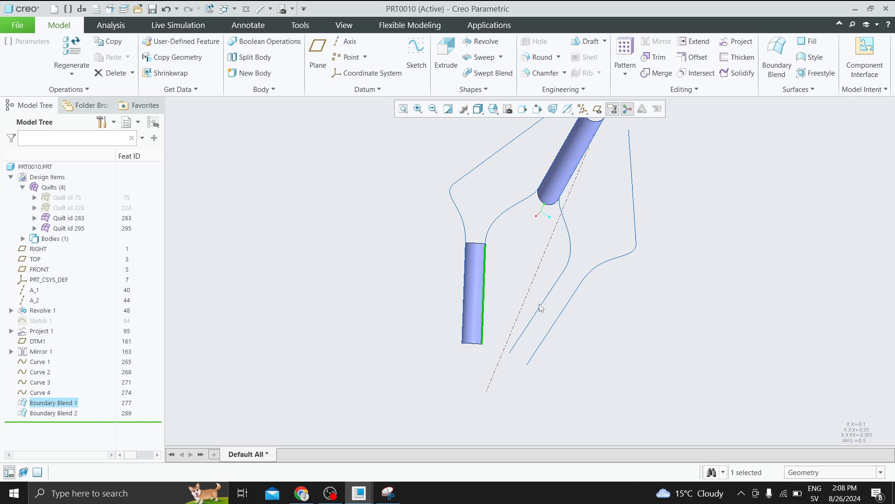
ctrl+click(535, 316)
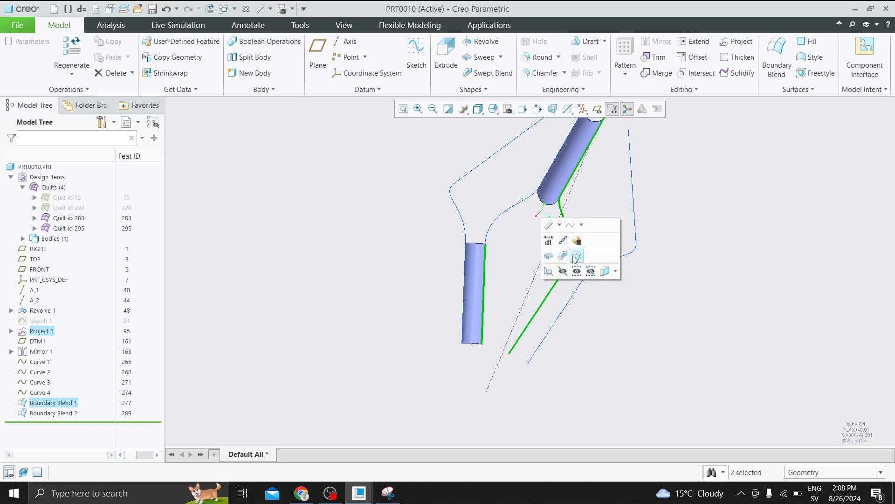
click(723, 301)
- Create a boundary blend from the straight lower segment of the inner projected curve to the facing long edge of the lower trough surface
click(560, 279)
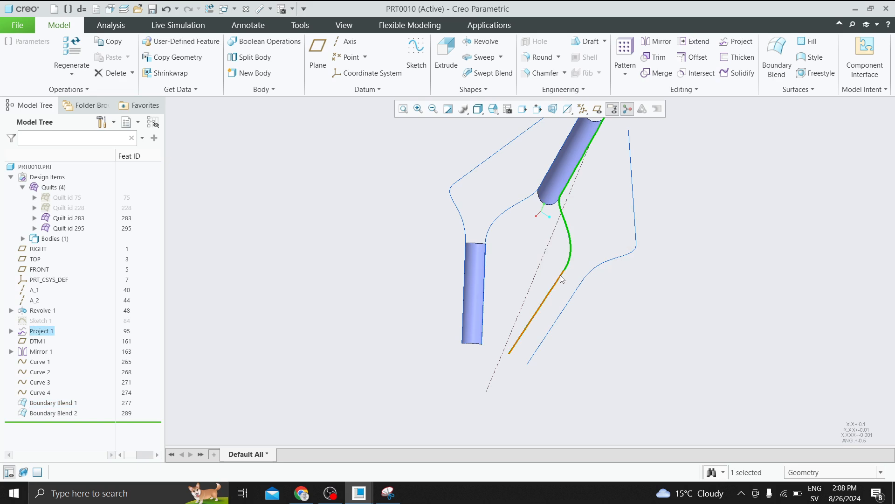
click(562, 279)
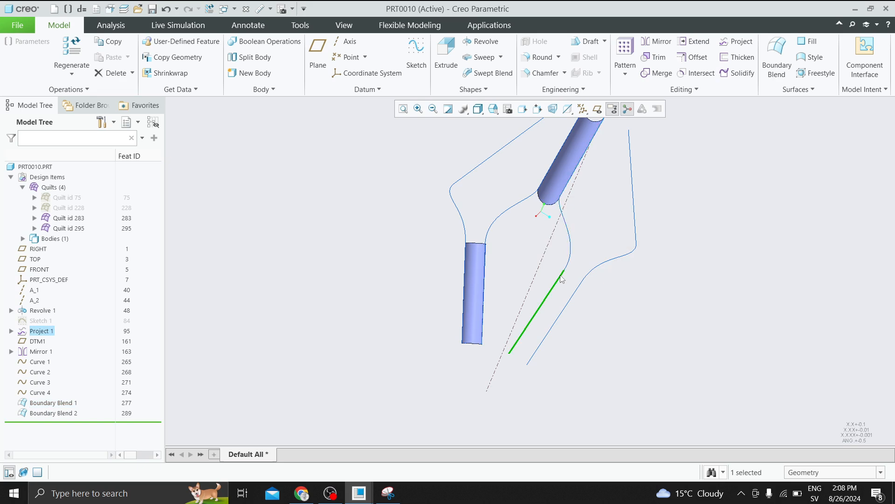
ctrl+click(485, 267)
click(518, 218)
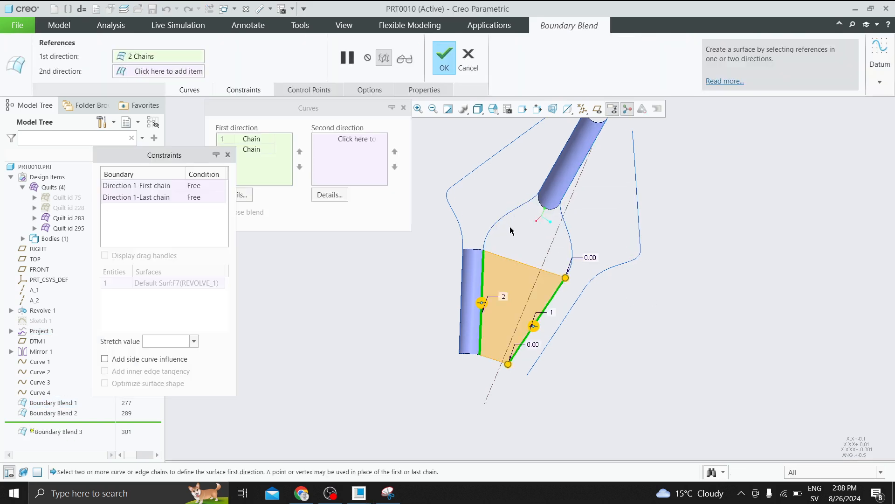
middle_click(459, 140)
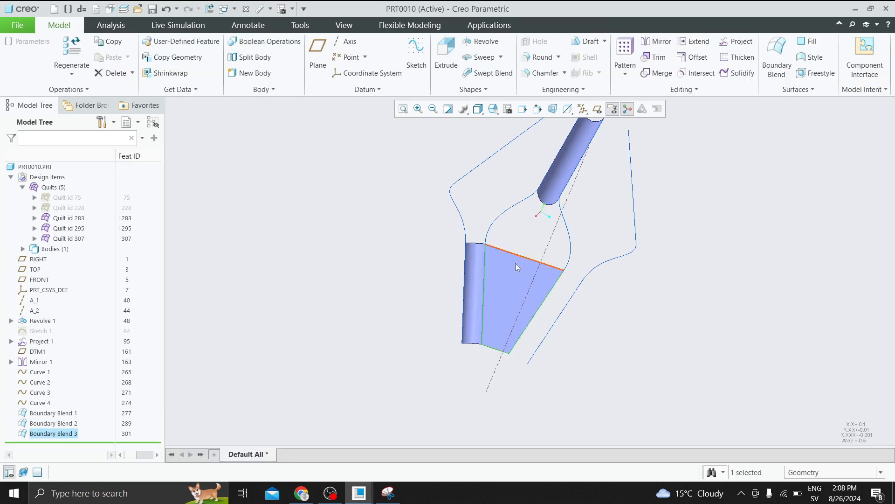
- Create a boundary blend from the straight upper segment of the mirrored projected curve to the facing long edge of the upper trough surface
scroll(512, 282, up, 2)
scroll(537, 184, down, 2)
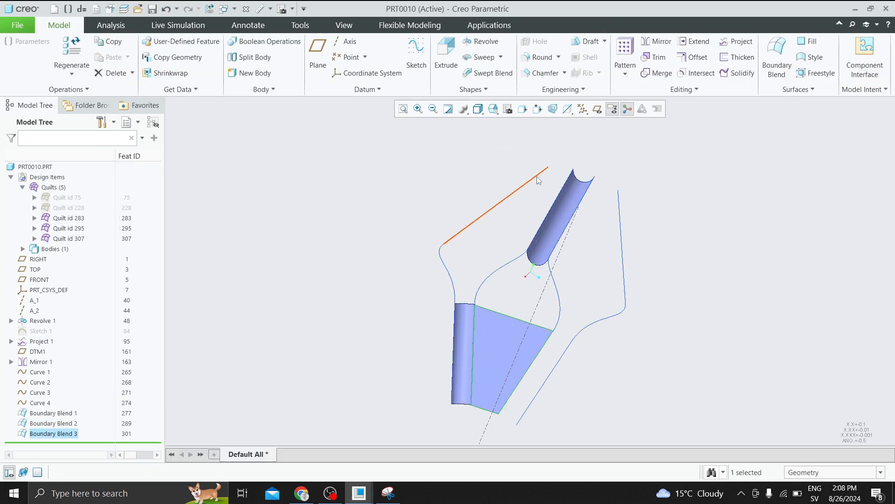
click(536, 176)
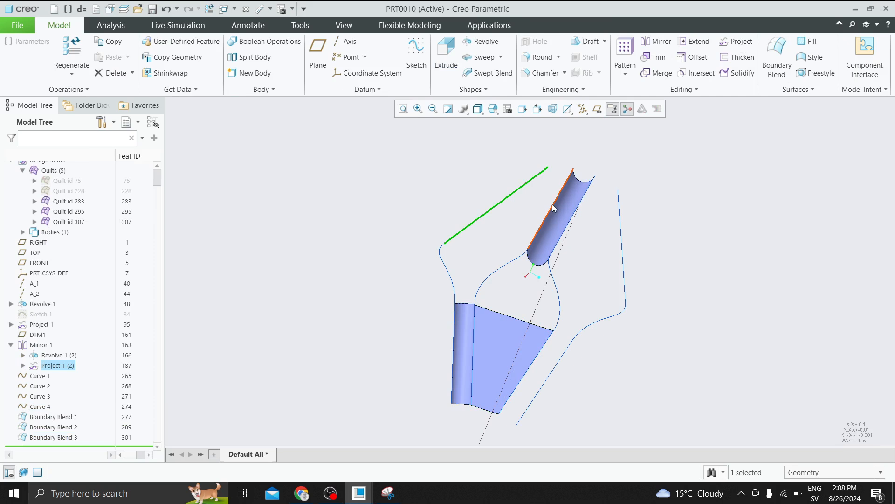
ctrl+click(552, 204)
click(585, 156)
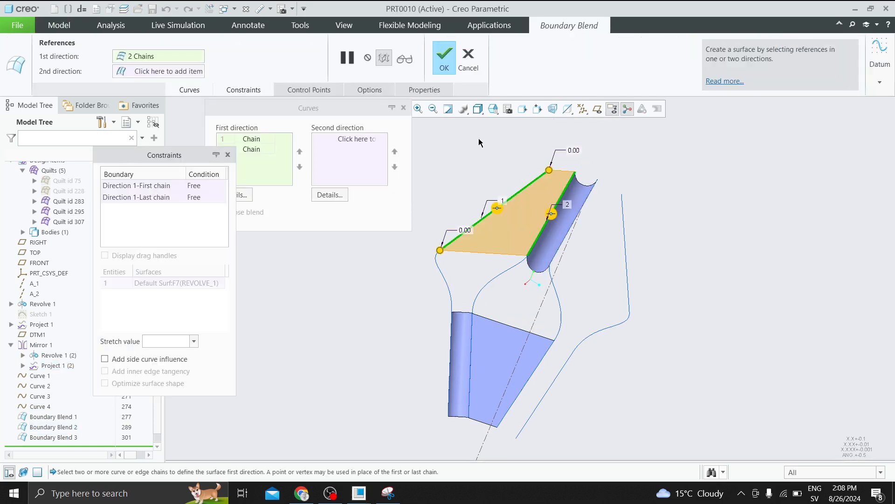
middle_click(478, 138)
- Start a boundary blend from the upper flat surface's end edge to the lower trough's end arc, with Tangent conditions at both chains
middle_drag(478, 213, 471, 233)
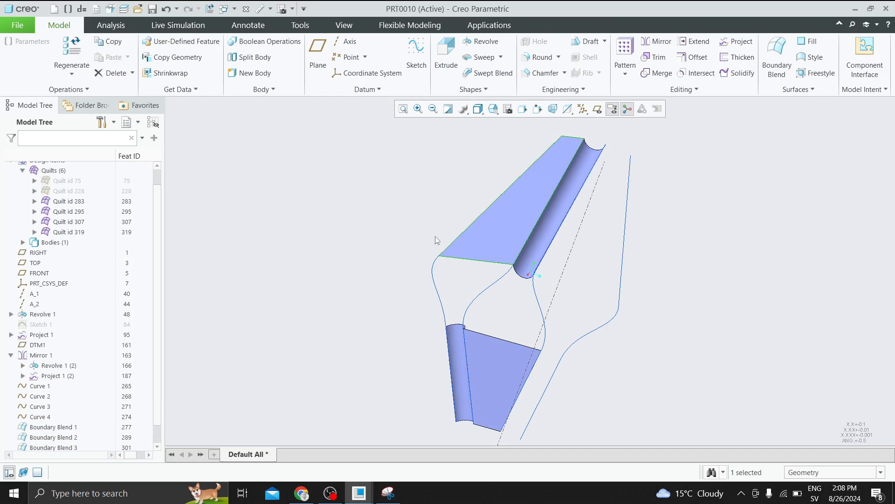
click(467, 259)
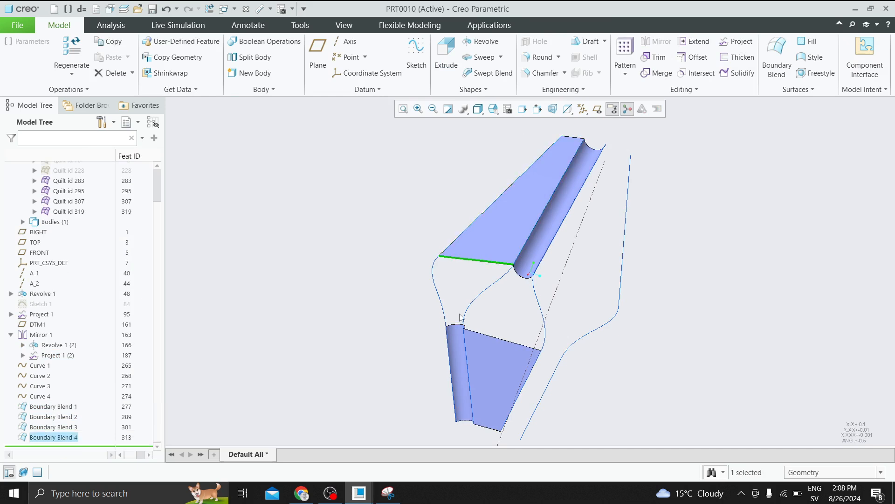
ctrl+click(457, 327)
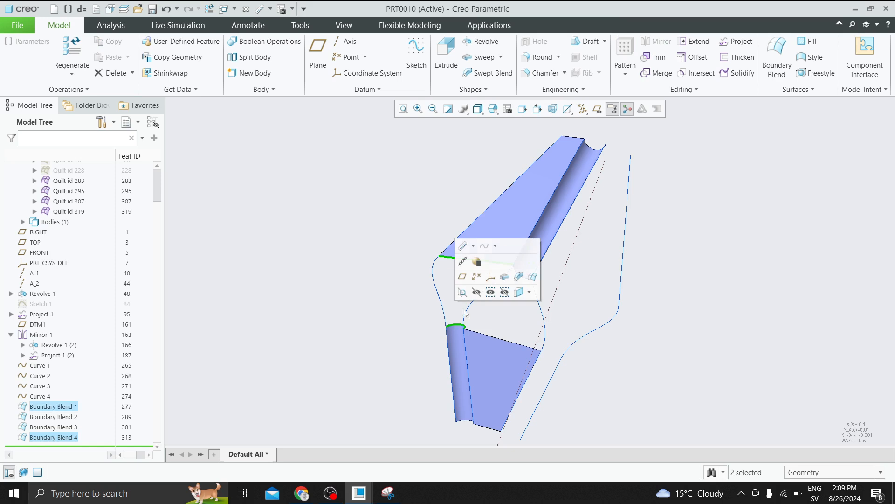
click(530, 279)
right_click(474, 268)
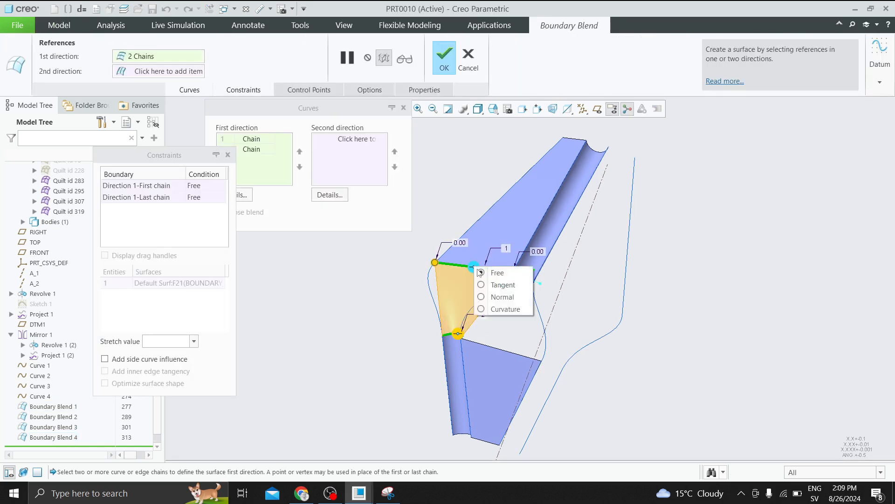
click(491, 284)
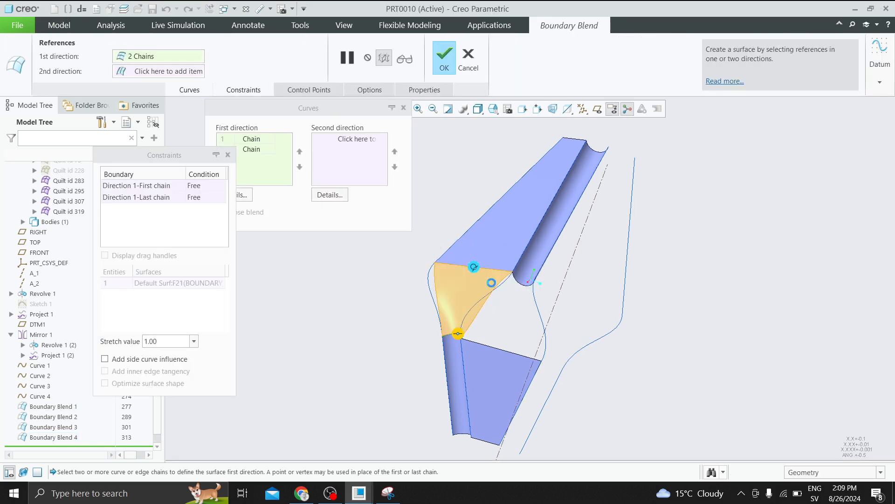
right_click(457, 334)
click(471, 355)
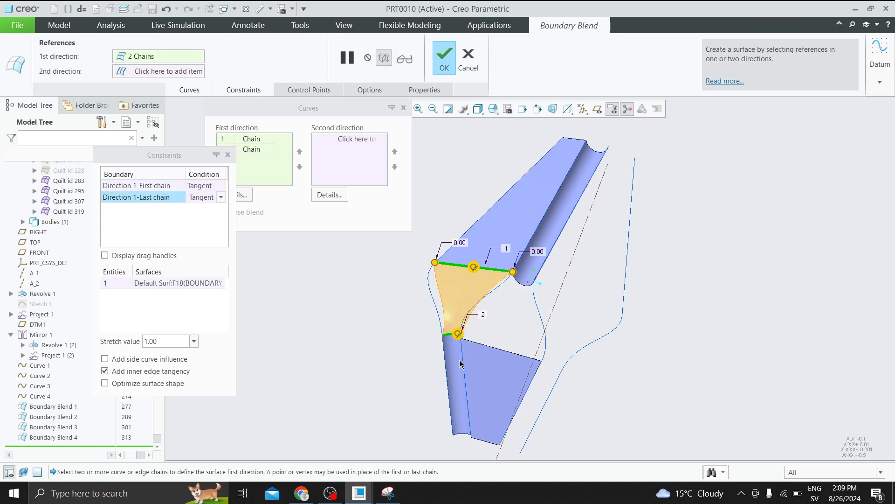
- Add the two curved side curves as second-direction chains and finish the blend, accepting it as a failed feature
scroll(441, 317, up, 2)
click(359, 155)
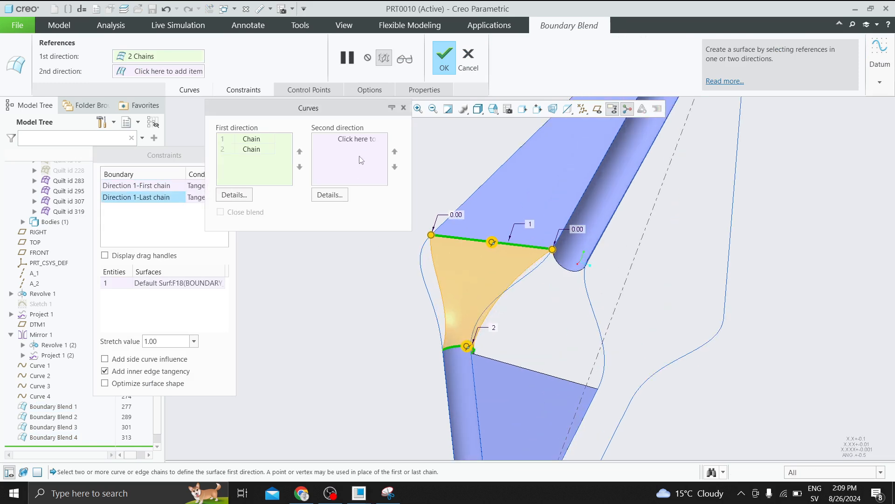
right_click(343, 245)
click(393, 263)
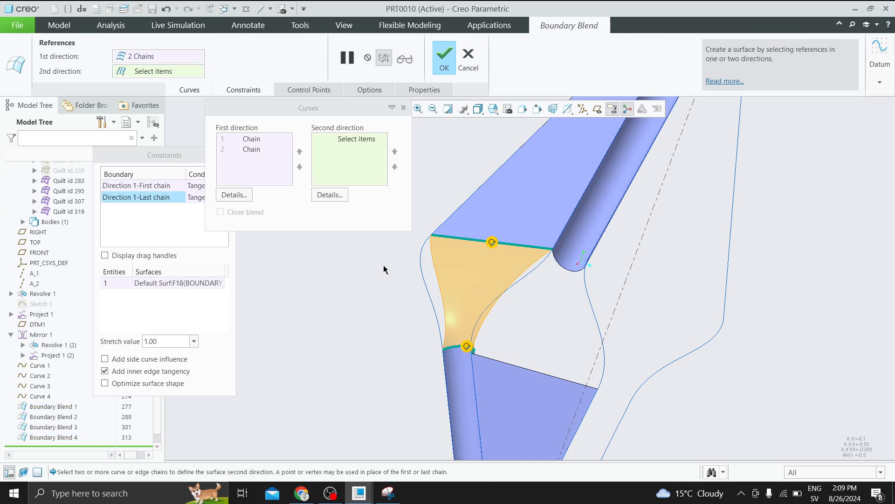
click(428, 295)
ctrl+click(504, 293)
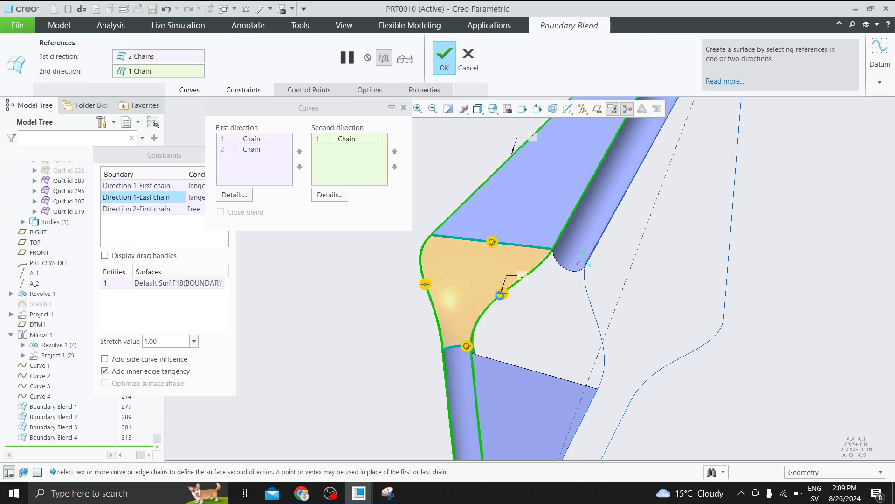
middle_click(399, 261)
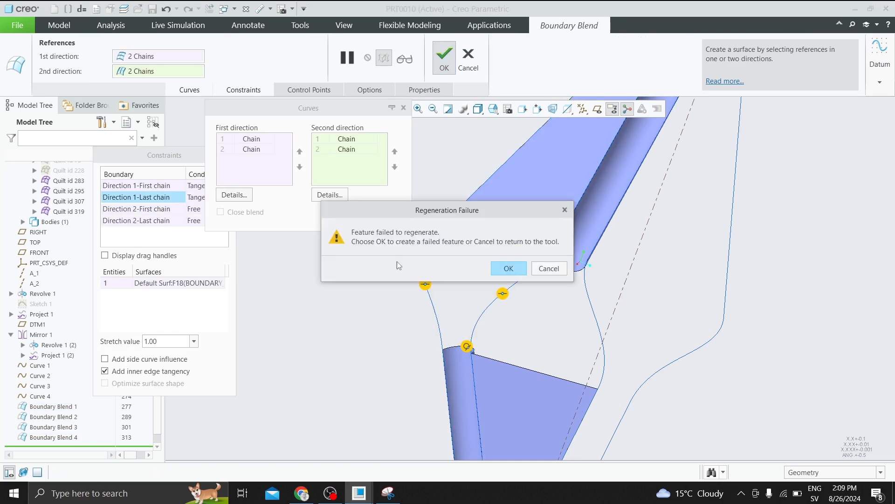
click(498, 268)
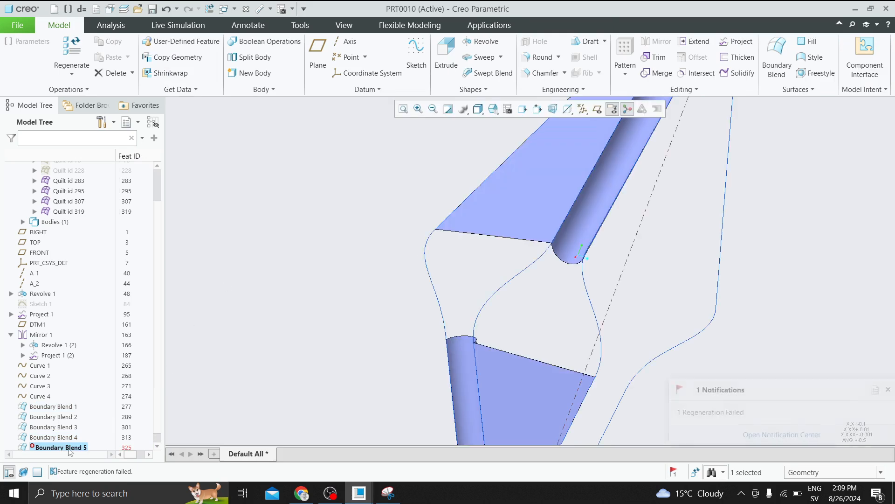
- Reopen Boundary Blend 5 for redefinition, review its problem item in the Troubleshooter, resume the tool, and inspect the corner where the surfaces meet
right_click(59, 447)
click(89, 310)
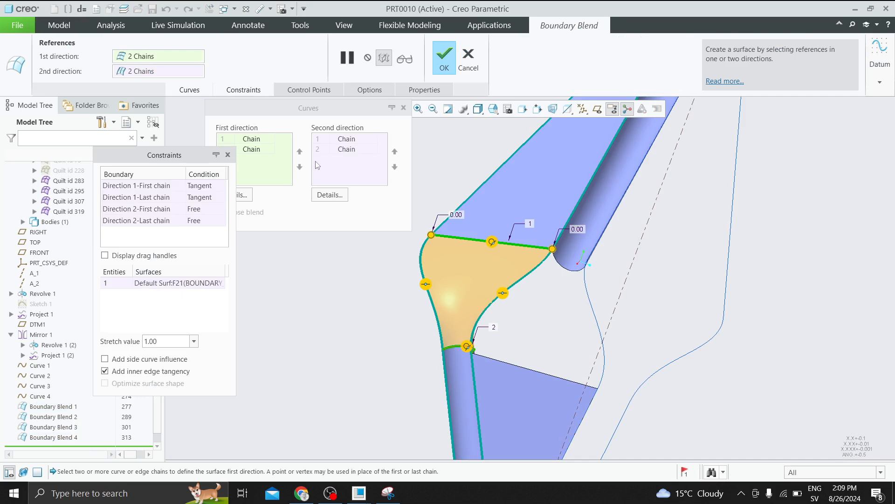
click(405, 58)
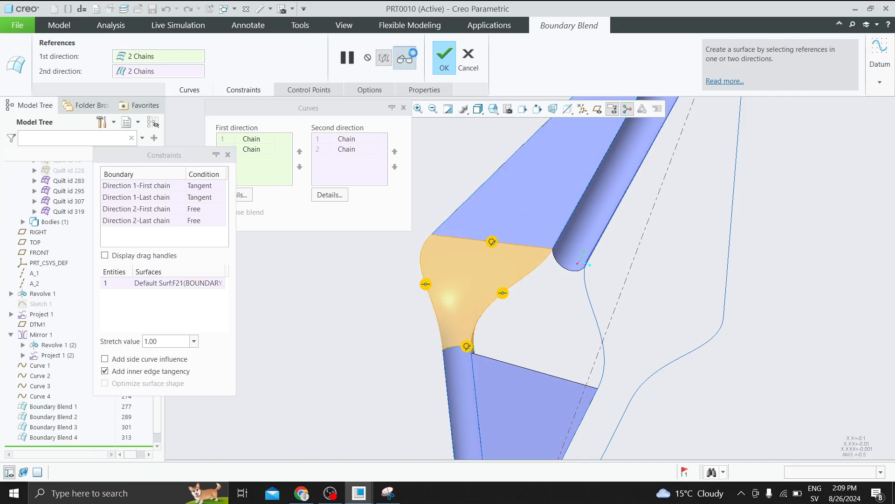
click(748, 172)
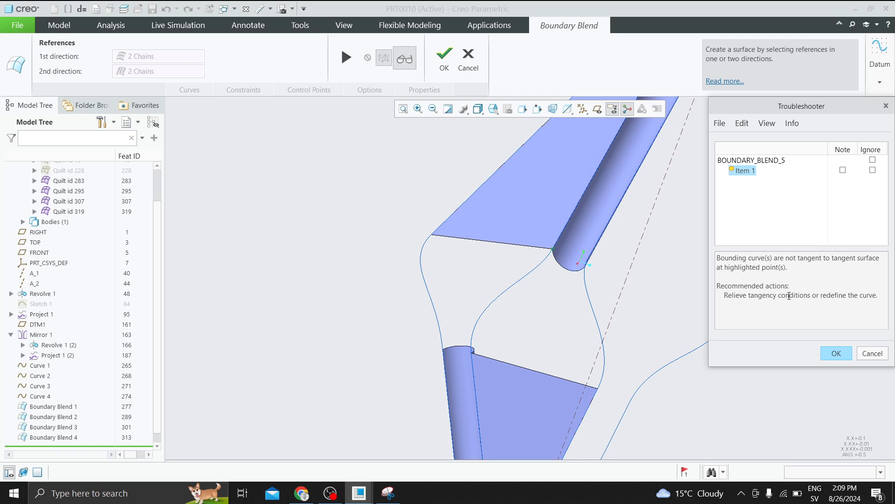
click(836, 353)
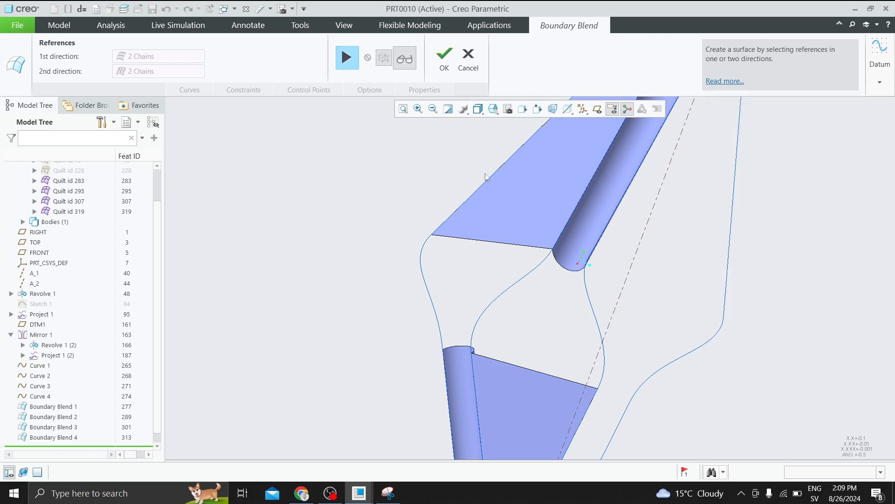
click(348, 57)
scroll(585, 246, down, 4)
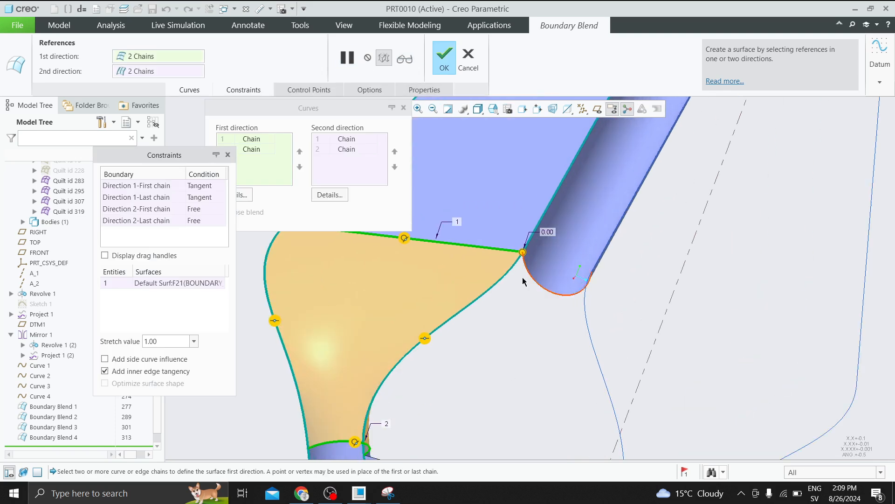
- Release the tangency of Boundary Blend 5 at the upper flat surface's end edge by setting it to Free, and accept the blend
middle_drag(534, 241, 600, 238)
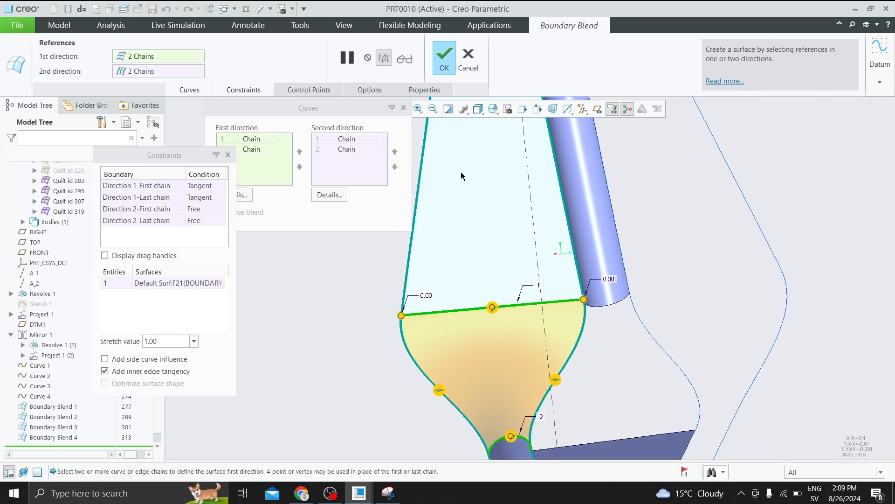
right_click(492, 307)
click(513, 313)
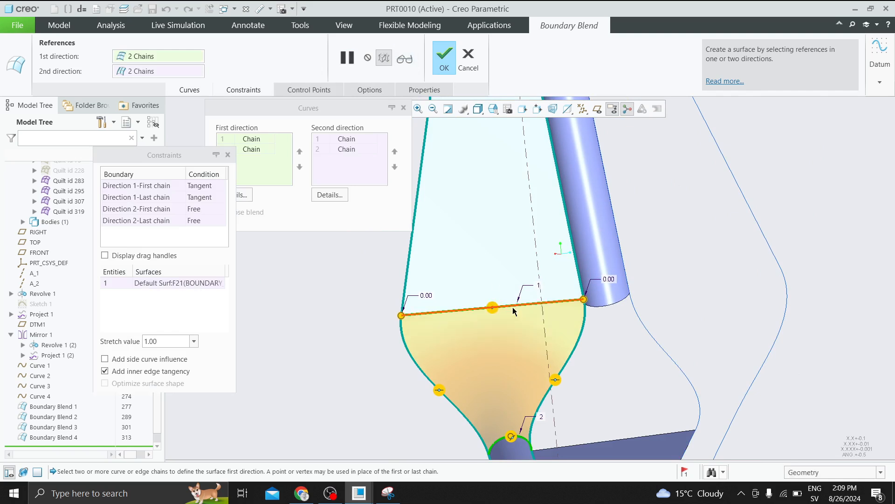
click(445, 61)
- Reopen Sketch 1 for editing and examine the transition curves between the upper and lower straight segments
mouse_move(596, 220)
middle_down()
mouse_move(568, 233)
mouse_move(590, 278)
middle_up()
click(590, 279)
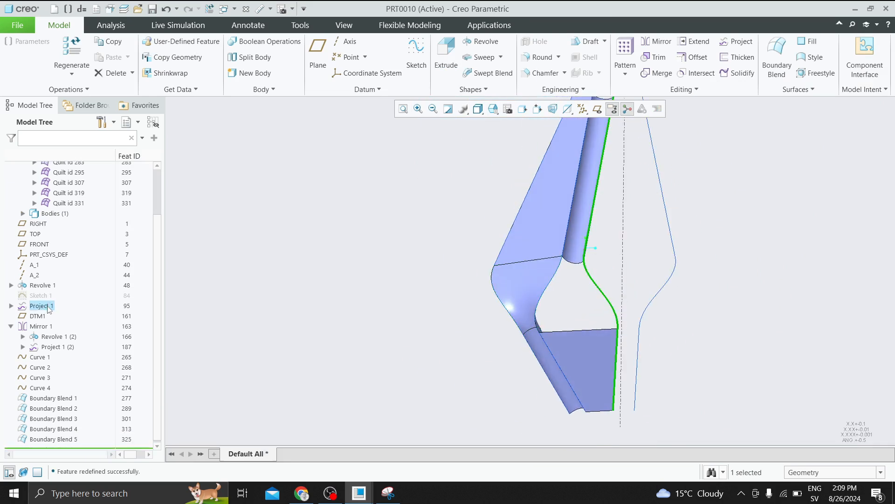
click(46, 297)
click(67, 234)
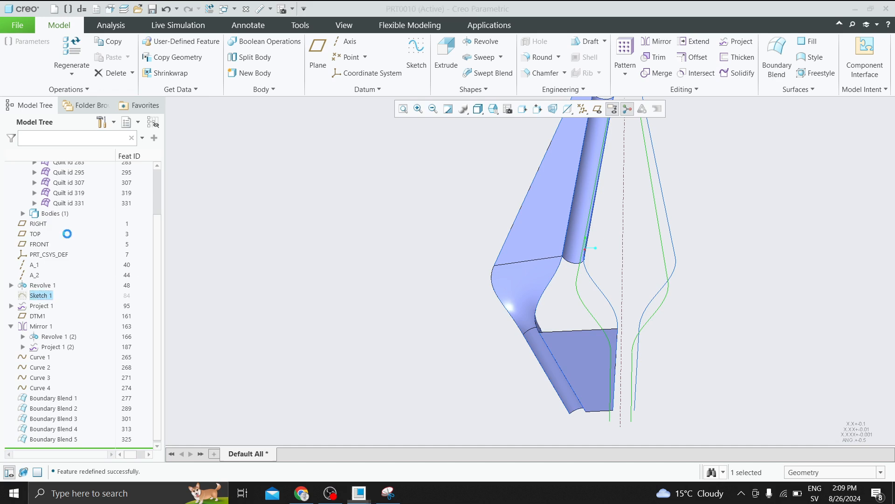
scroll(503, 310, down, 2)
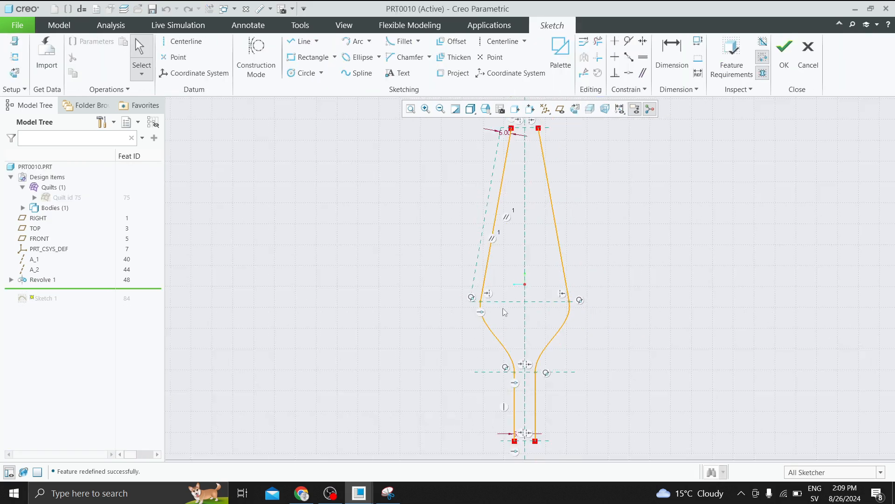
scroll(575, 320, up, 2)
scroll(578, 317, down, 2)
scroll(578, 317, down, 1)
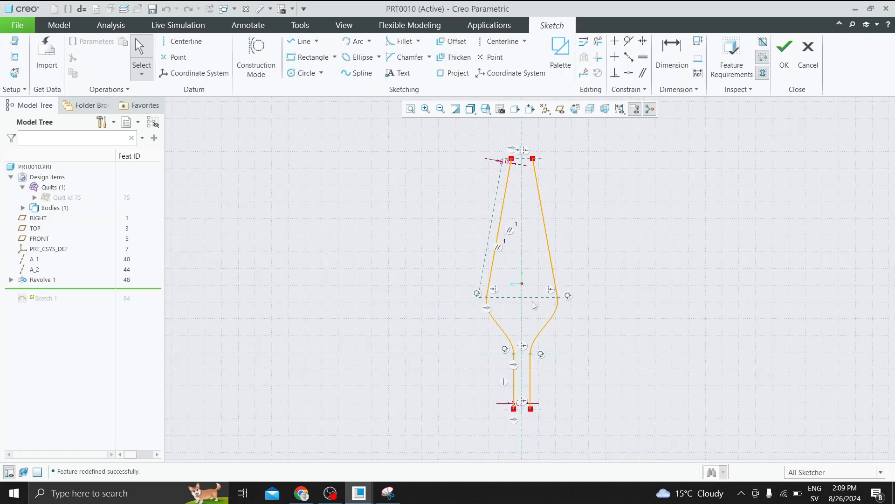
scroll(488, 323, up, 3)
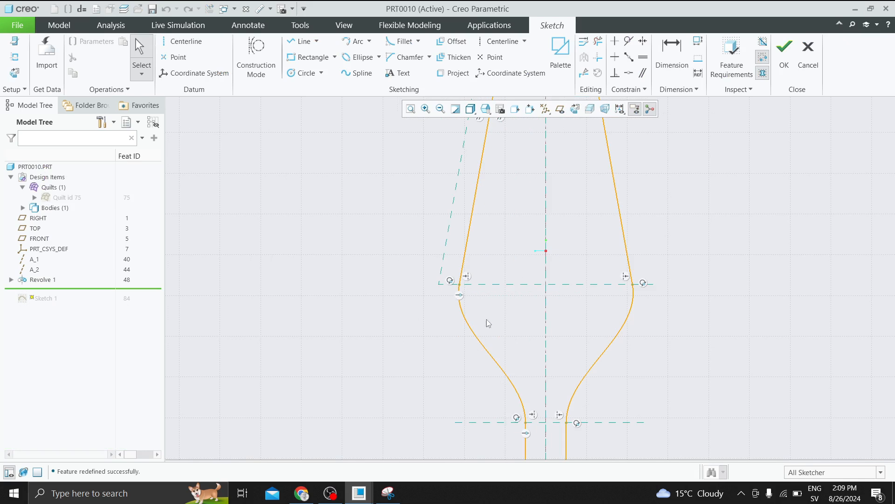
- Check the joints between one transition curve and its upper and lower straight segments, and accept the sketch
click(625, 247)
ctrl+click(632, 297)
click(662, 261)
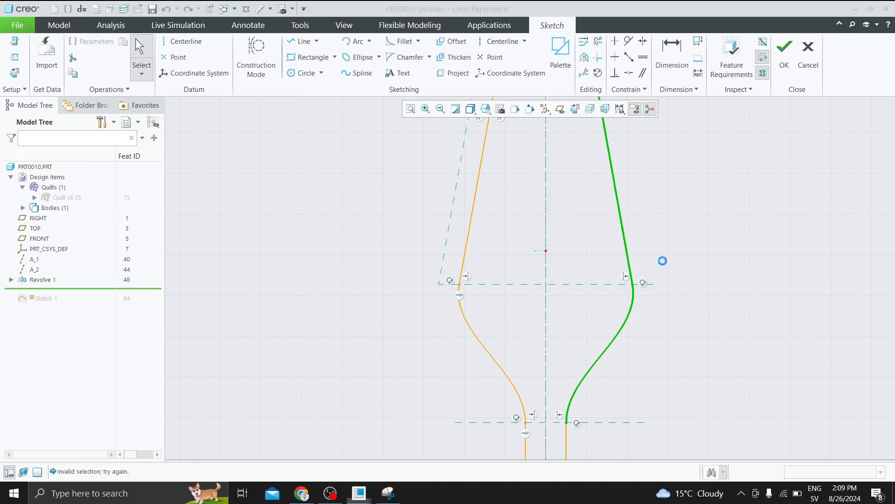
click(581, 410)
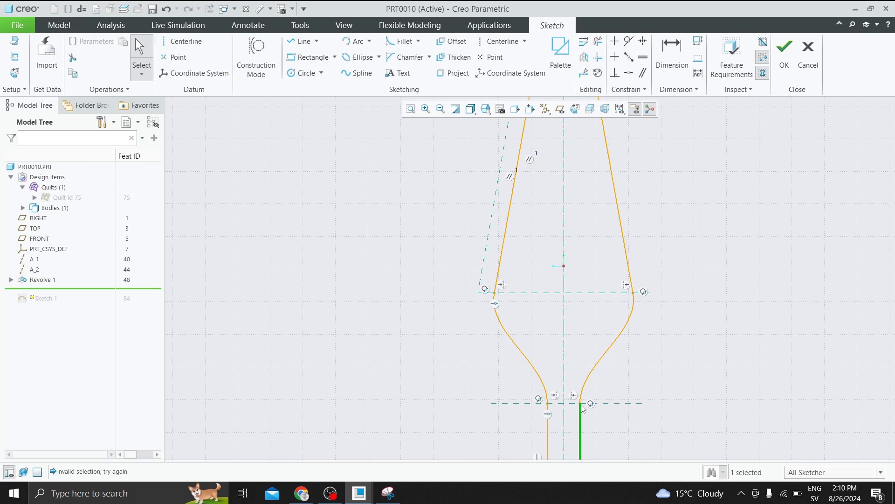
ctrl+click(624, 328)
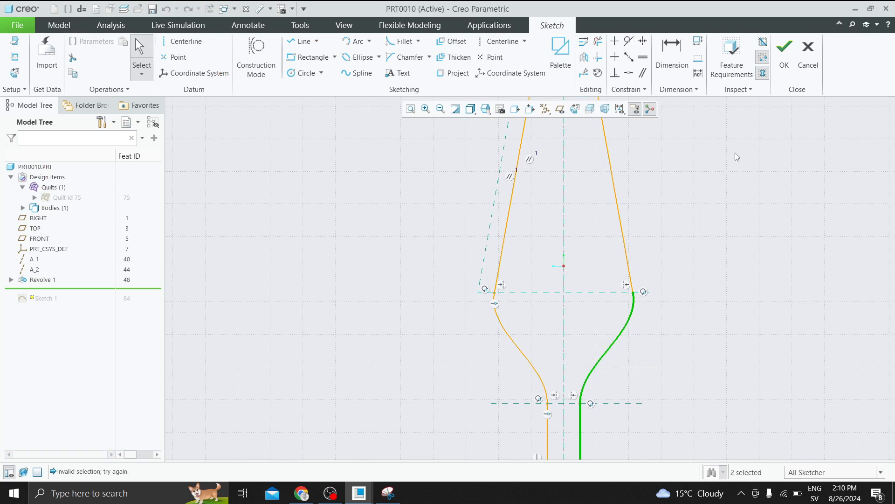
click(784, 47)
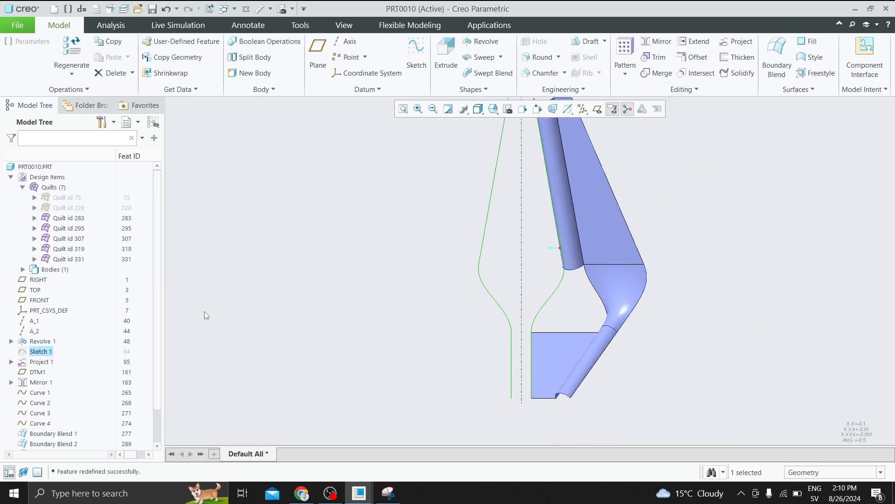
- Redefine Boundary Blend 5 and remove all chains from its first and second directions
scroll(84, 373, down, 3)
click(50, 437)
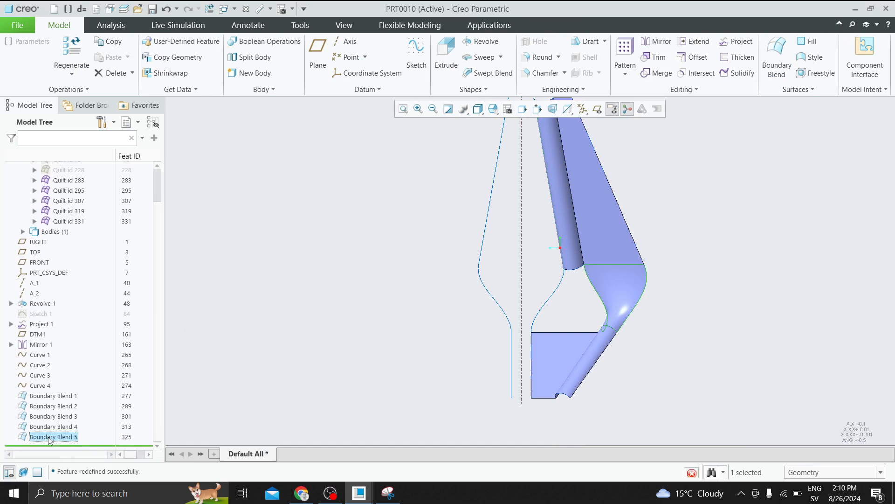
click(58, 376)
scroll(599, 306, up, 1)
middle_drag(599, 306, 497, 302)
scroll(599, 308, down, 2)
middle_drag(555, 301, 541, 287)
scroll(541, 287, down, 4)
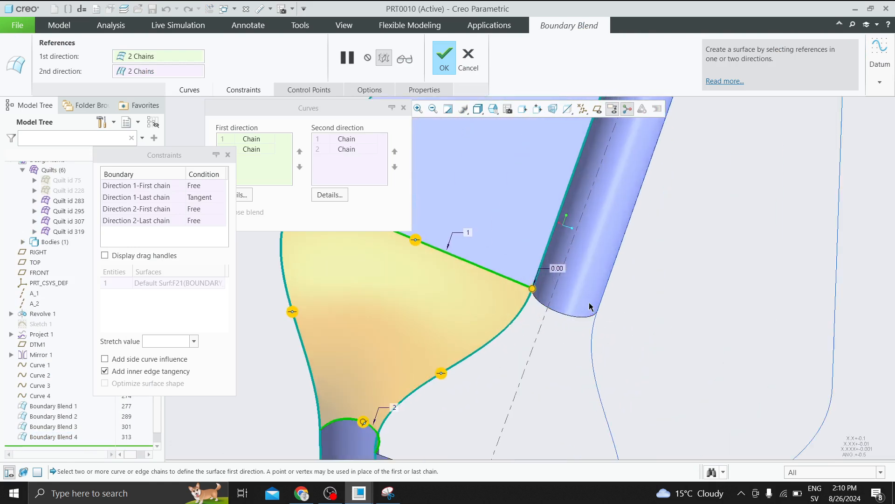
scroll(625, 273, up, 3)
click(347, 138)
right_click(353, 140)
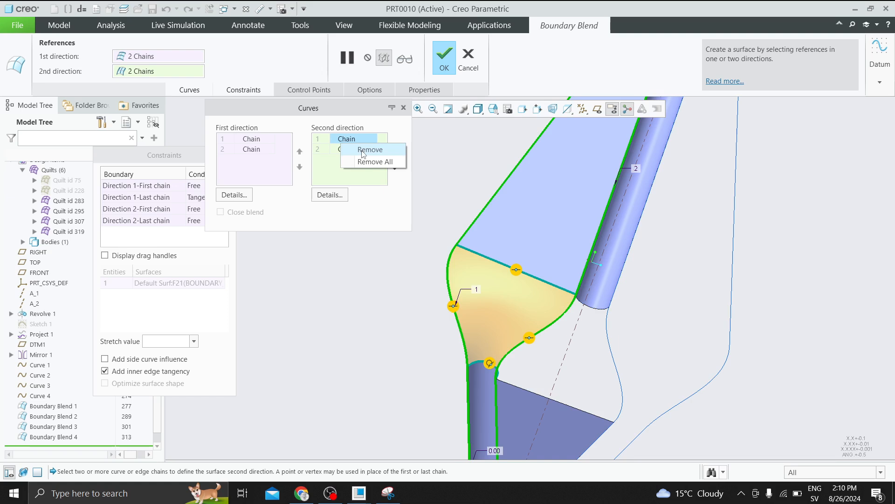
click(377, 158)
right_click(260, 150)
click(291, 168)
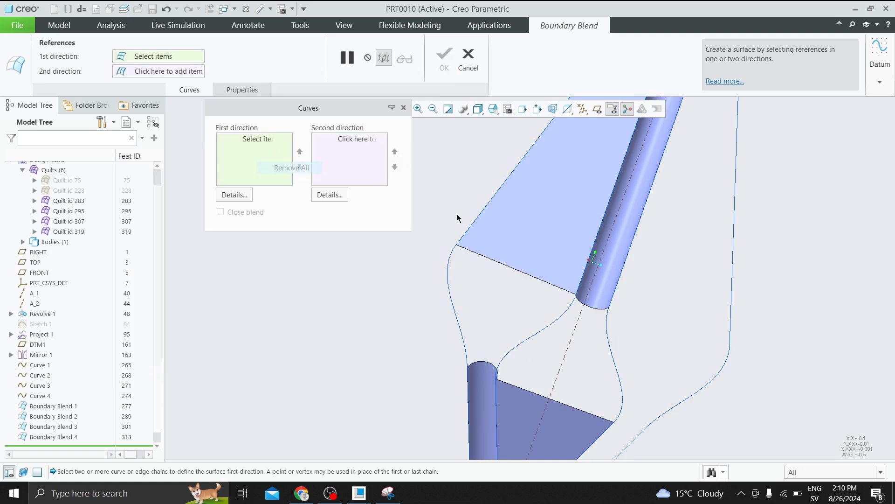
- Assign the two curved side curves as first-direction chains, and the upper flat surface's end edge and lower trough's end arc as second-direction chains
click(574, 309)
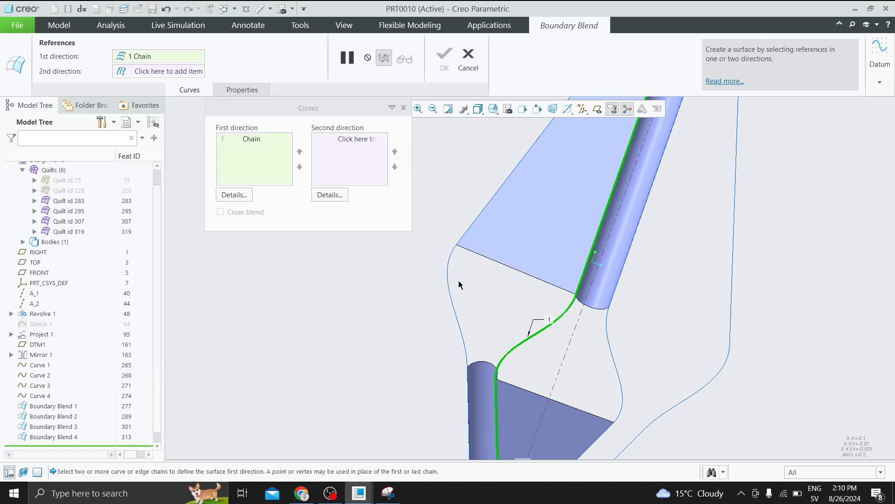
ctrl+click(446, 264)
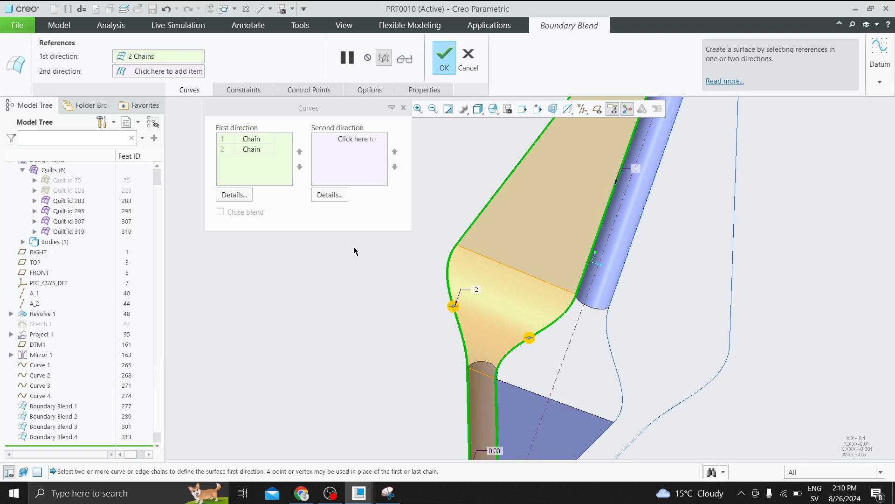
click(340, 164)
click(502, 261)
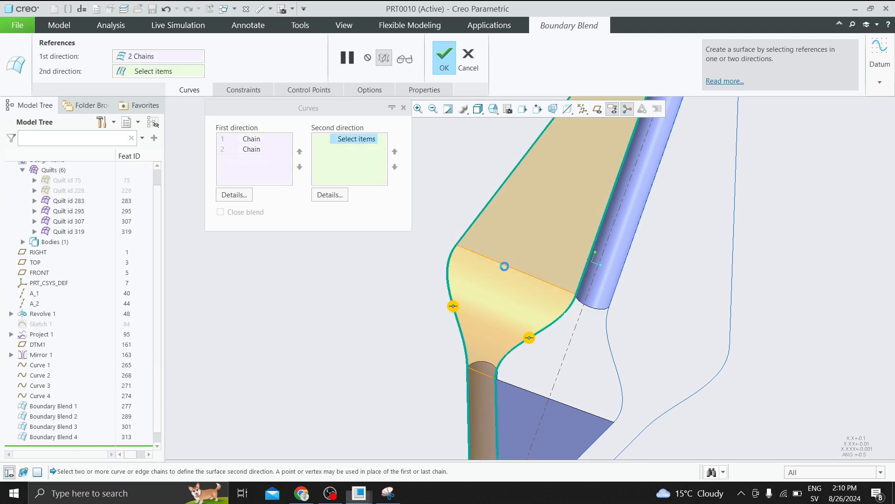
ctrl+click(490, 366)
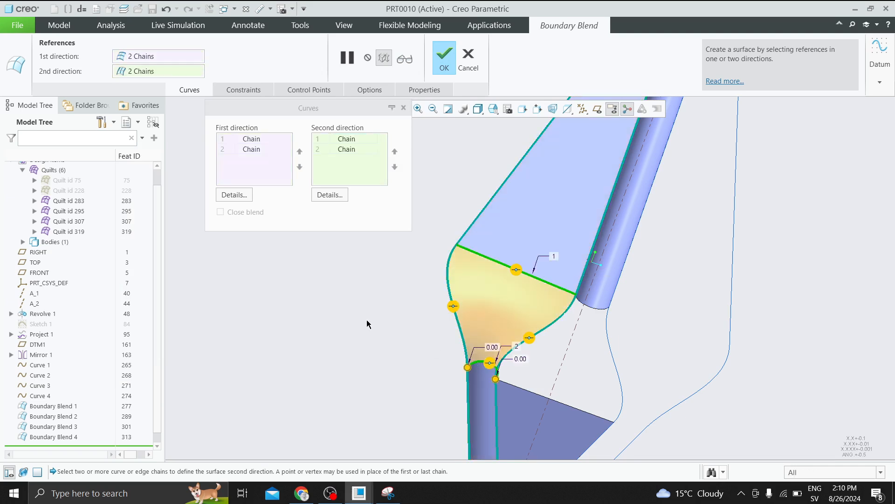
- Try to finish the blend with a Tangent condition at the upper flat surface's end edge
right_click(515, 272)
click(540, 313)
click(444, 61)
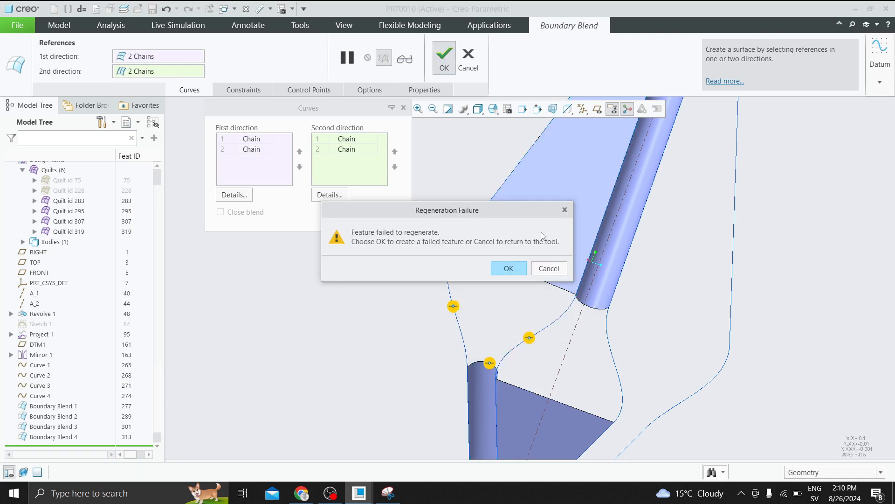
click(548, 268)
- Review Item 1 of BOUNDARY_BLEND_5 in the Troubleshooter, examine the highlighted corner at the upper trough, and resume the blend
click(744, 171)
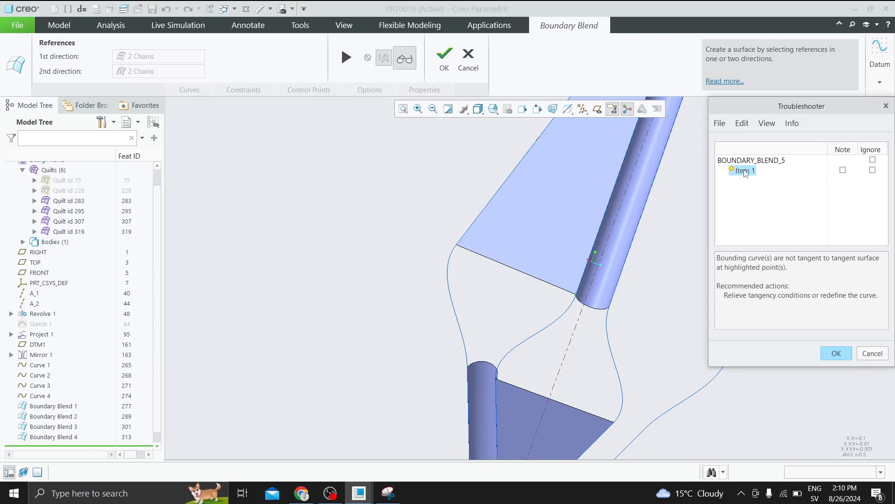
scroll(600, 301, up, 5)
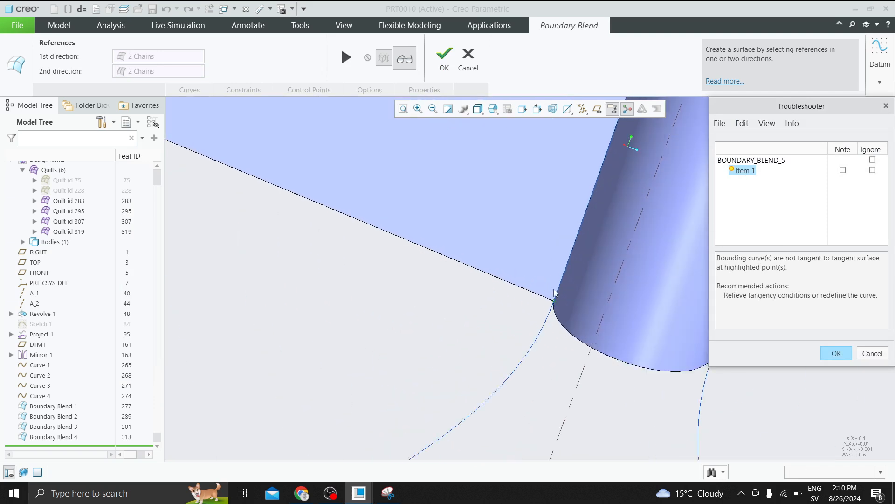
scroll(549, 311, up, 3)
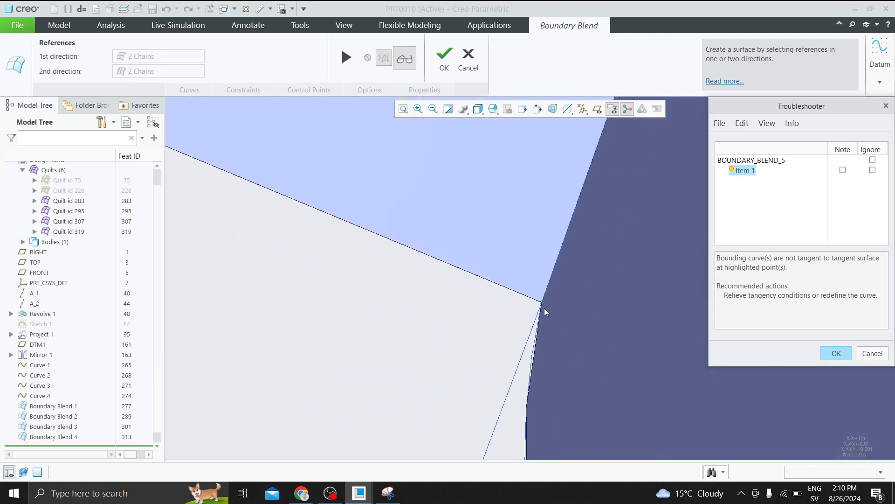
click(830, 353)
click(348, 57)
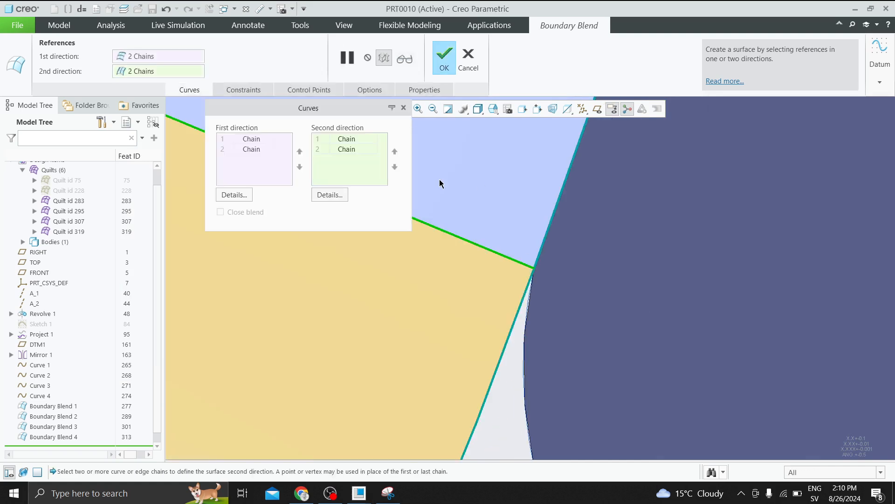
- Set the condition at the upper flat surface's end edge back to Free and accept the blend
scroll(557, 245, down, 4)
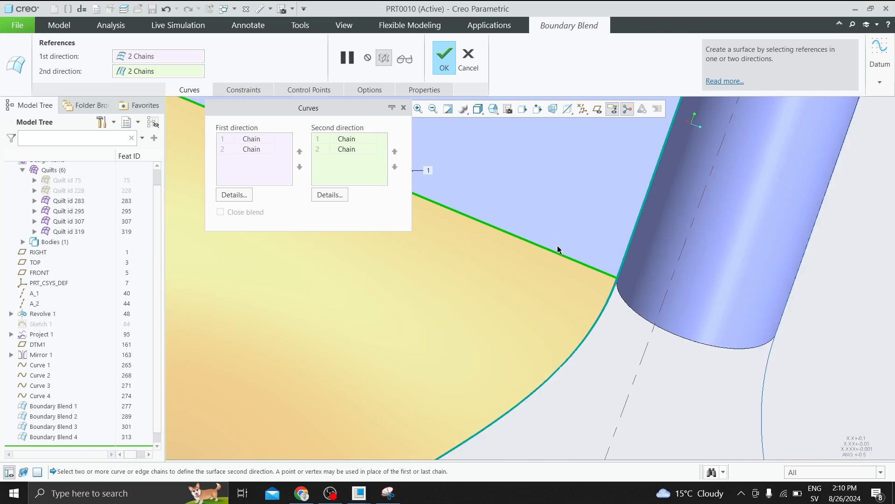
right_click(497, 231)
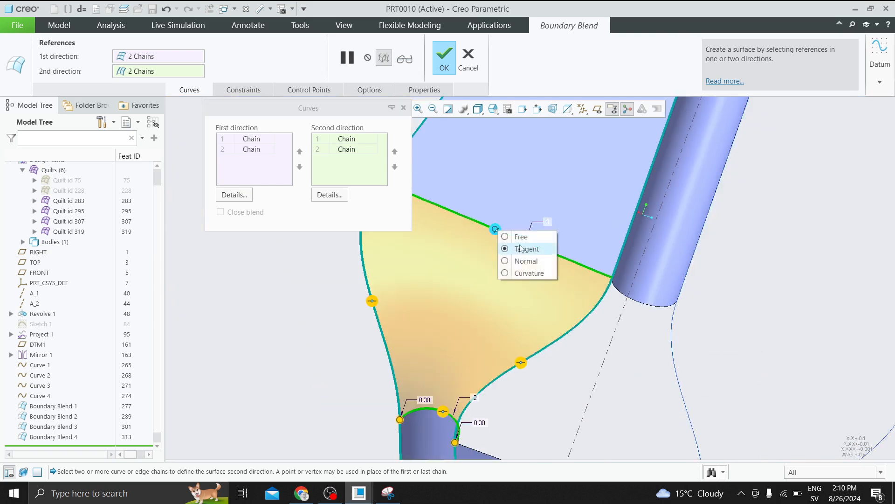
click(523, 238)
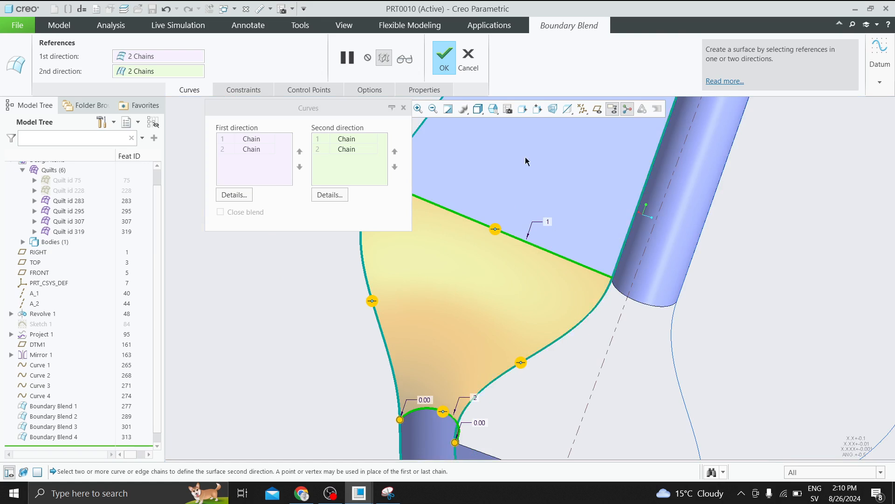
click(443, 59)
- Inspect the corner where the transition surface, the upper flat surface and the upper trough meet
scroll(606, 257, up, 5)
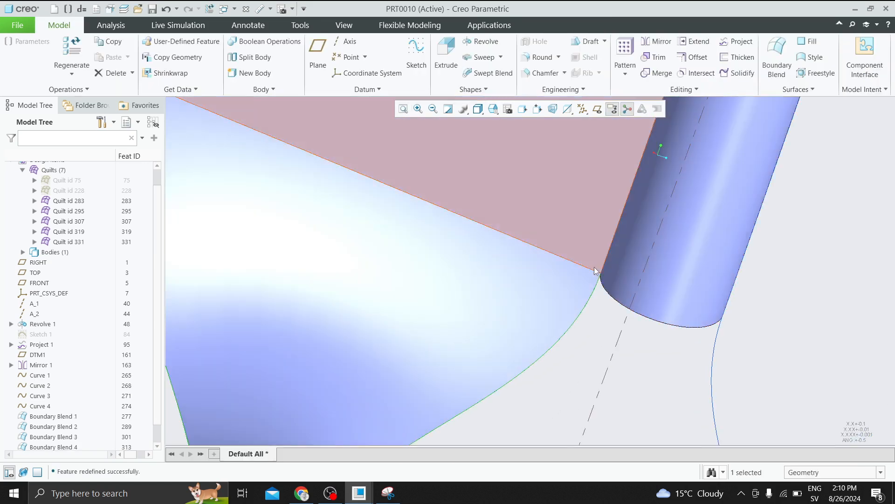
middle_drag(590, 247, 588, 222)
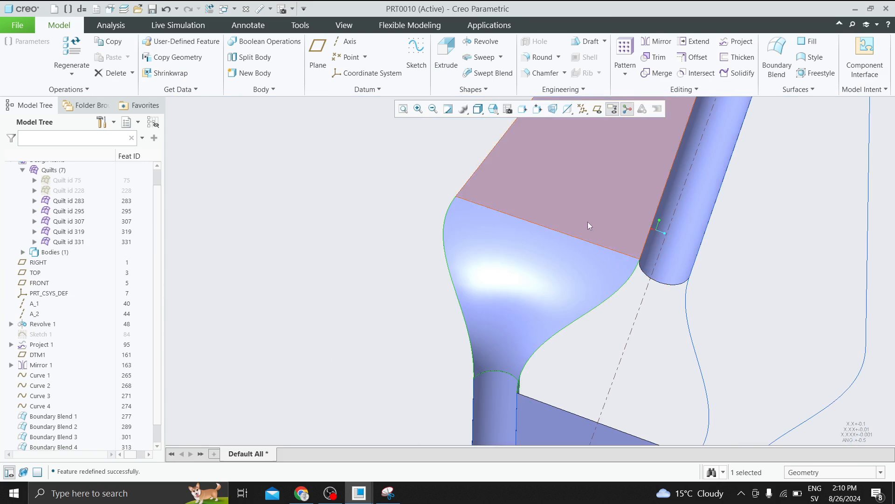
scroll(636, 254, down, 5)
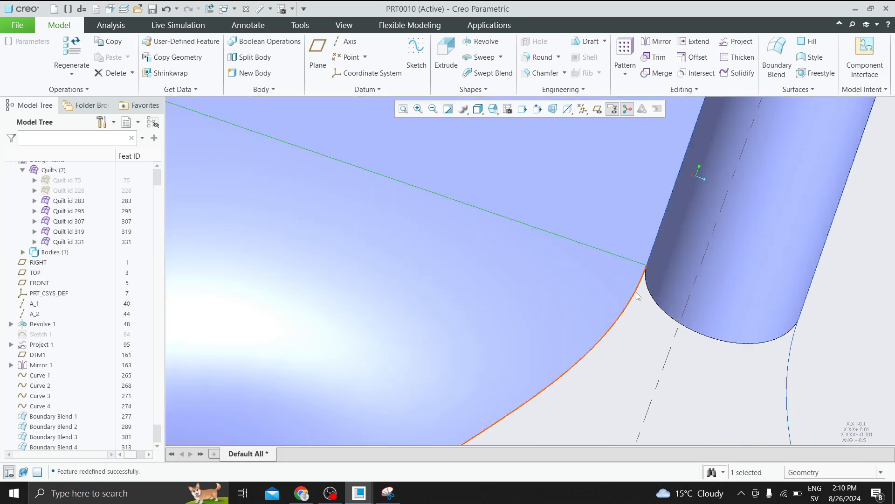
ctrl+click(638, 292)
middle_drag(655, 239, 613, 257)
scroll(601, 274, up, 8)
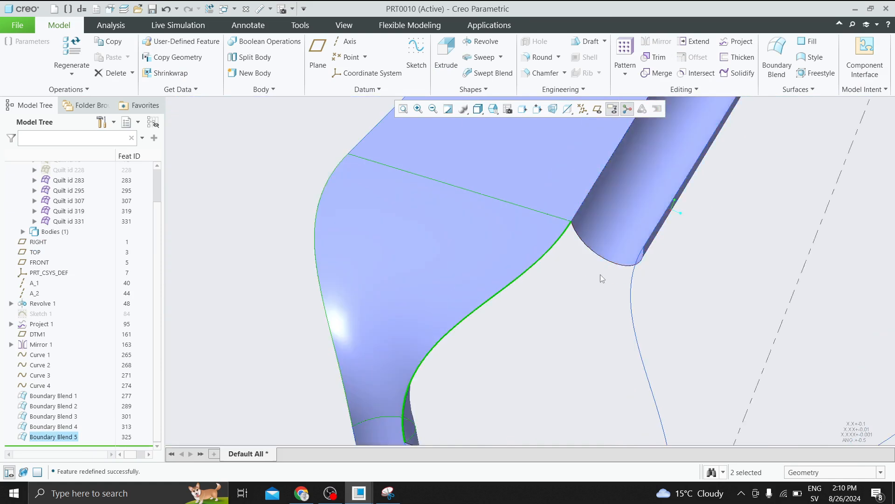
middle_drag(544, 241, 611, 242)
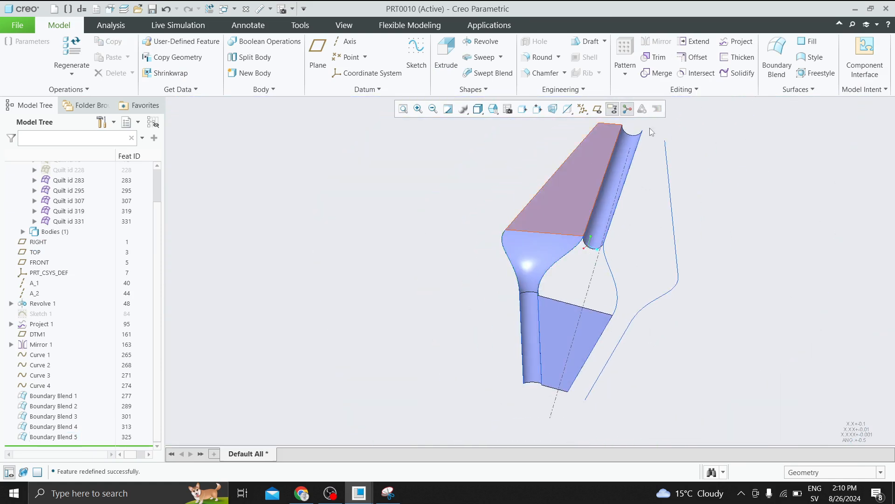
- Create a boundary blend from the upper trough's end edge to the lower flat surface's edge along both side chains, Tangent to the trough
click(777, 56)
scroll(611, 237, down, 3)
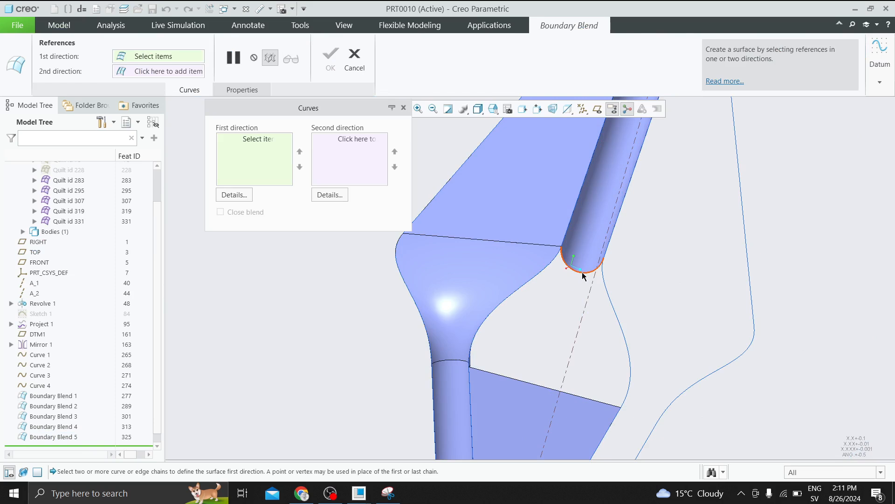
click(582, 275)
ctrl+click(510, 381)
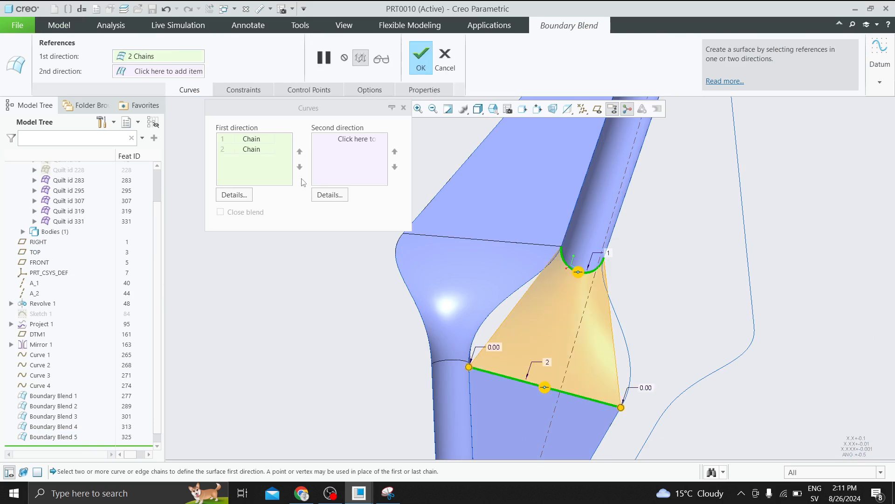
click(342, 141)
click(524, 287)
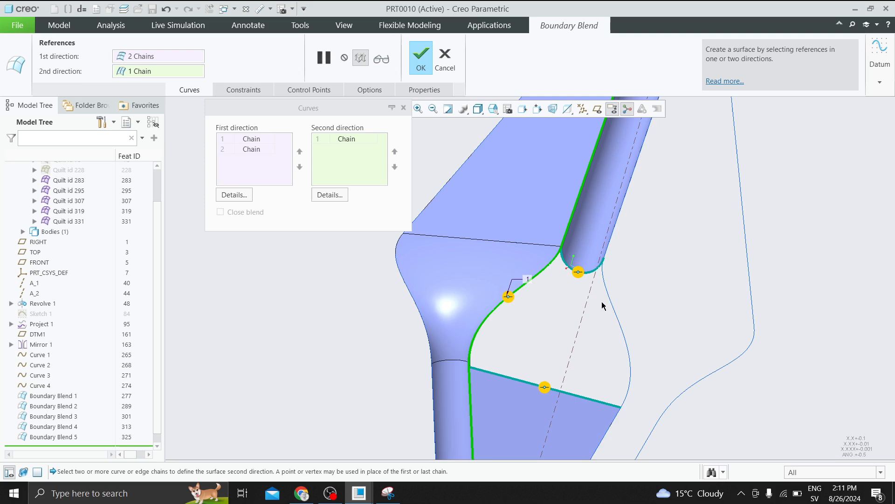
ctrl+click(615, 318)
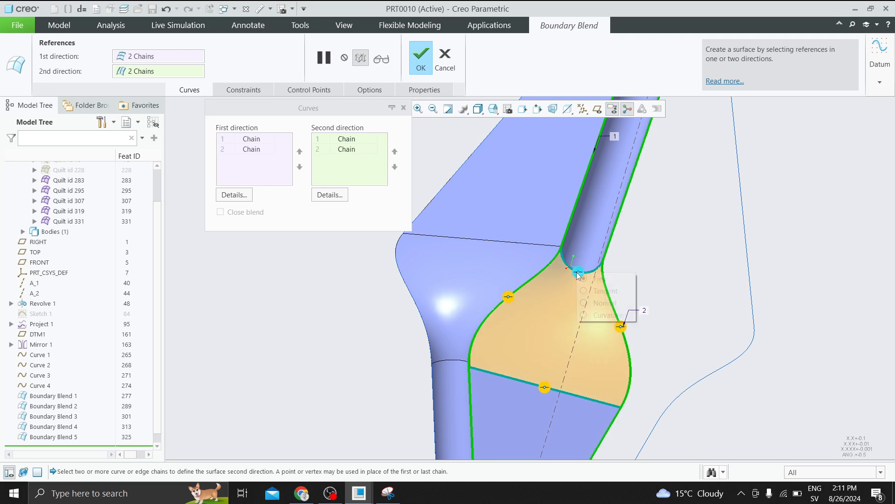
click(605, 291)
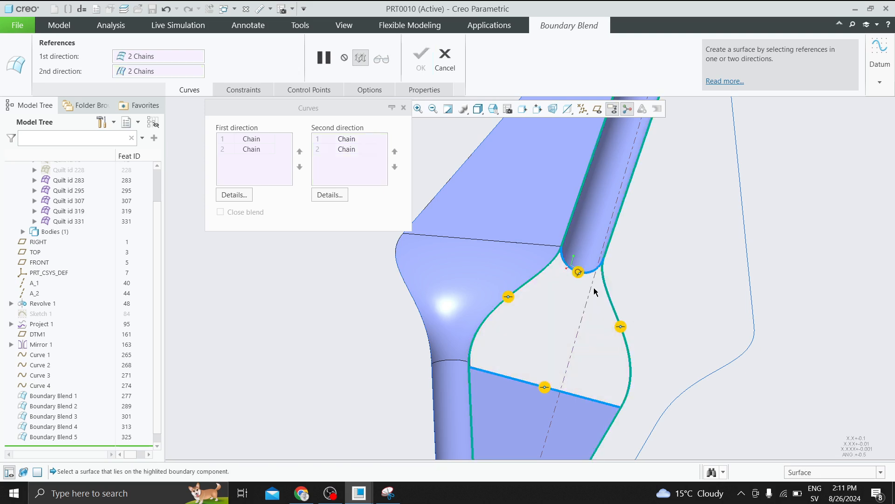
click(587, 234)
- Try to finish the blend with a Tangent condition at the lower flat surface's edge
right_click(544, 388)
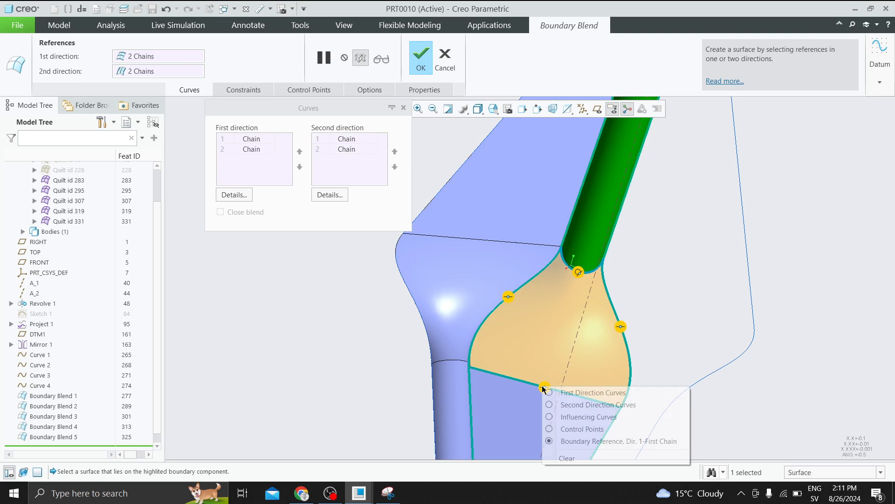
key(Escape)
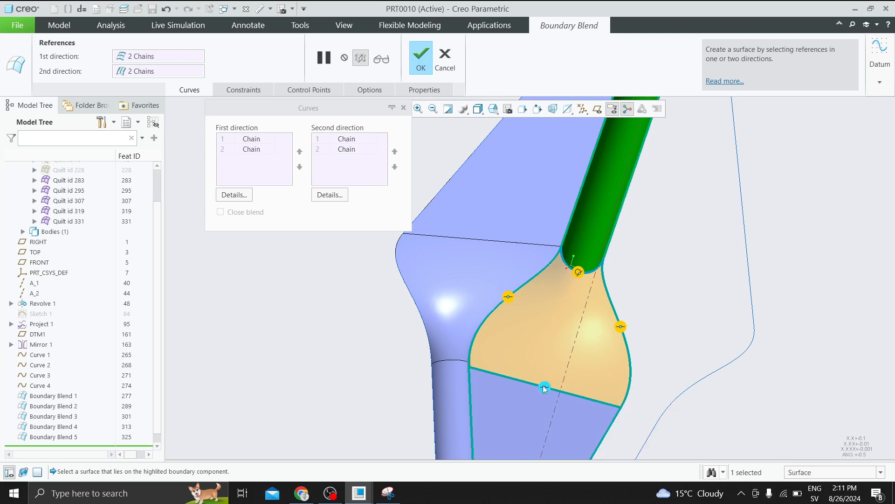
click(544, 388)
click(557, 405)
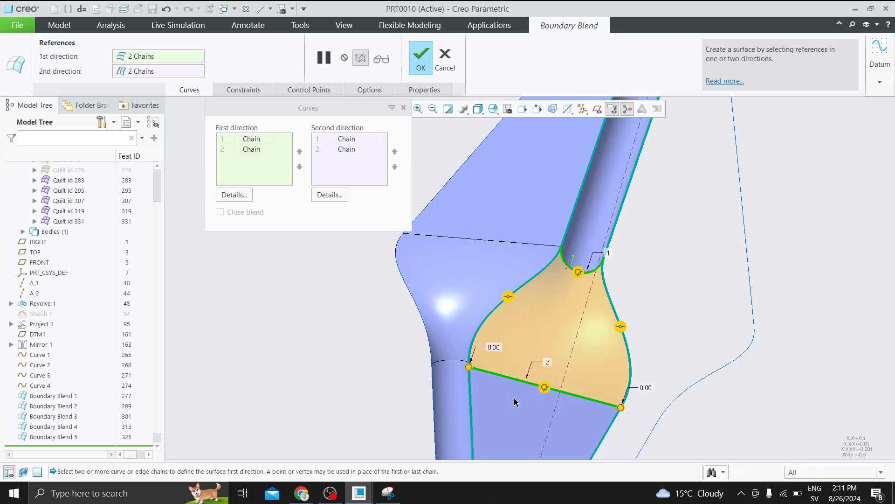
click(418, 59)
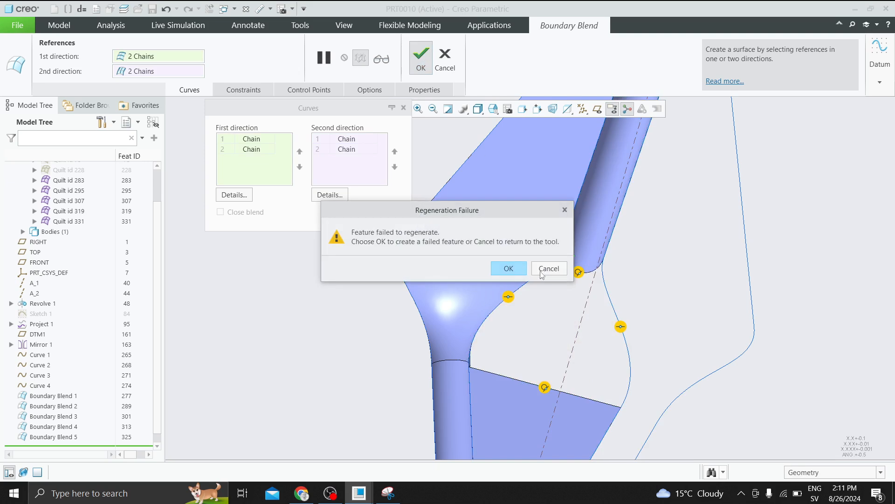
click(508, 269)
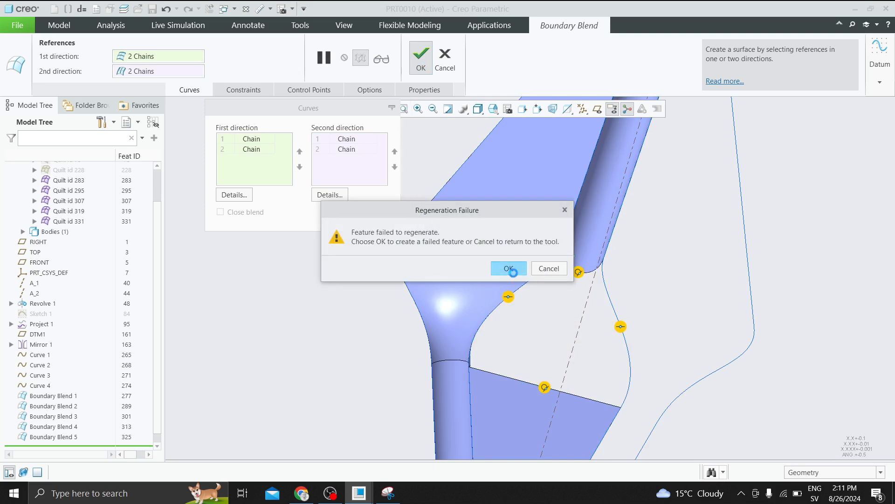
- Reopen Boundary Blend 6, set the condition at the lower flat surface's edge back to Free and accept the blend
right_click(61, 447)
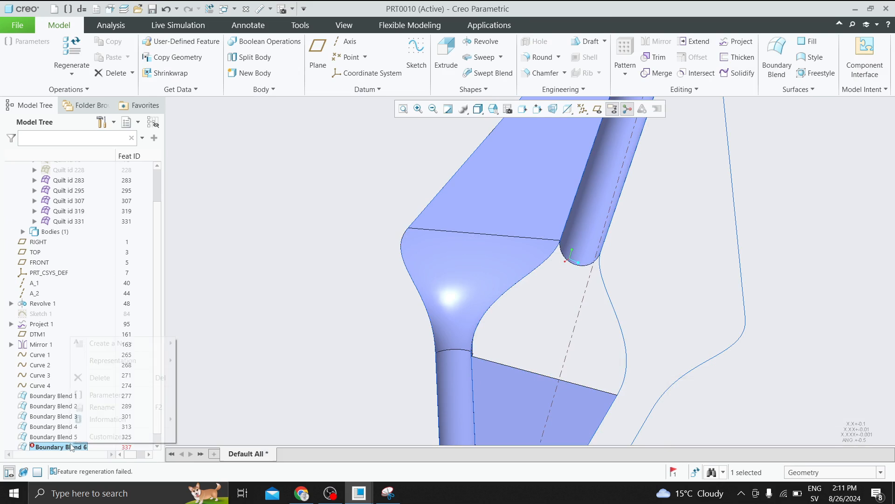
click(79, 300)
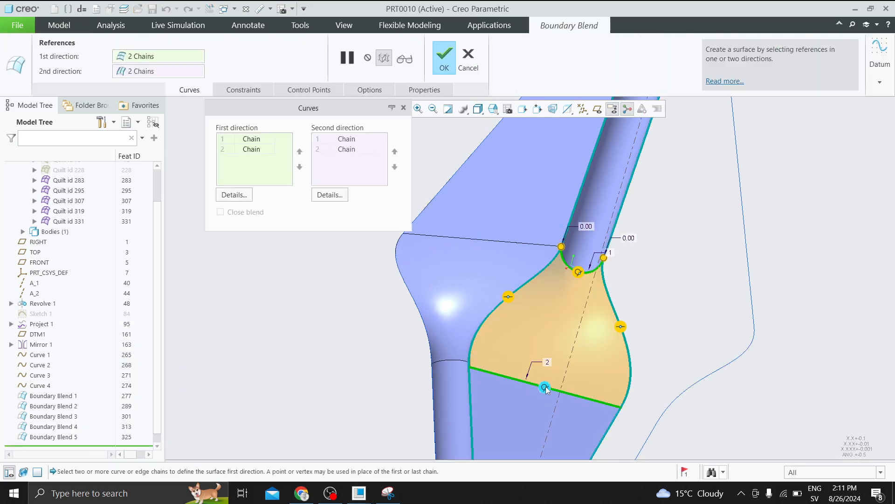
right_click(546, 388)
click(573, 396)
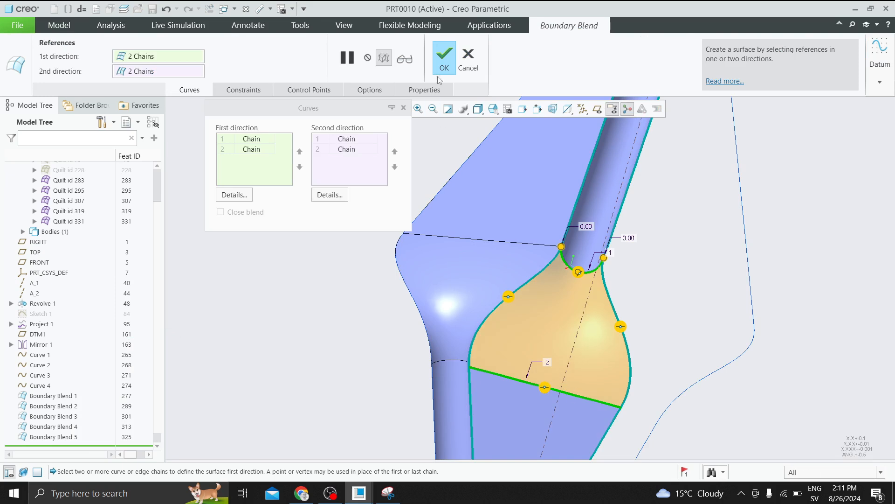
click(444, 58)
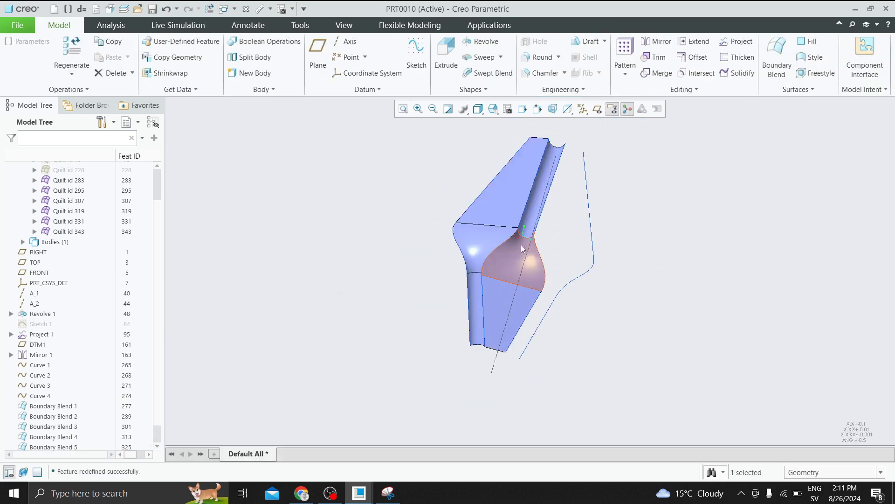
- Hide the projected curve Project 1 and Curves 1 to 4
middle_drag(522, 244, 572, 218)
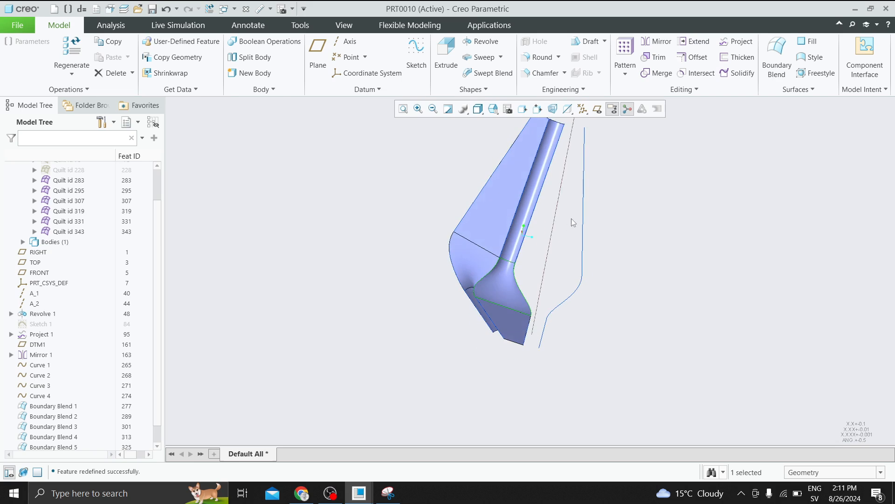
click(583, 211)
click(621, 179)
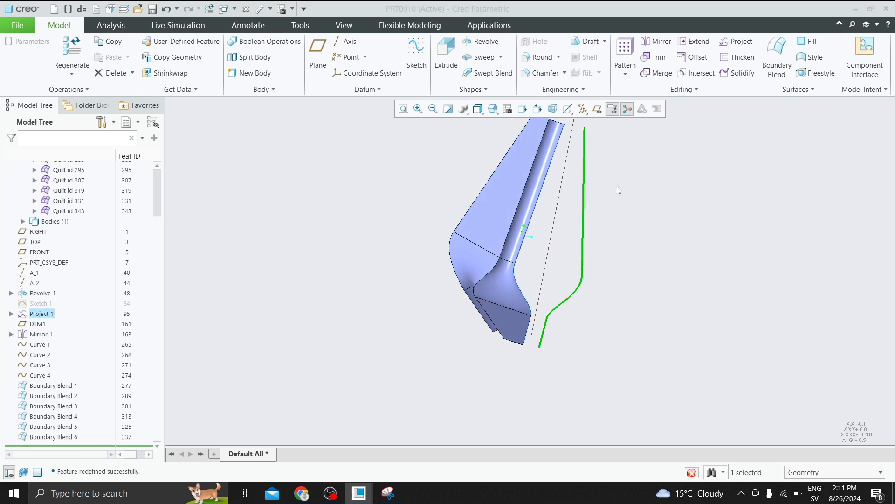
click(584, 233)
click(608, 200)
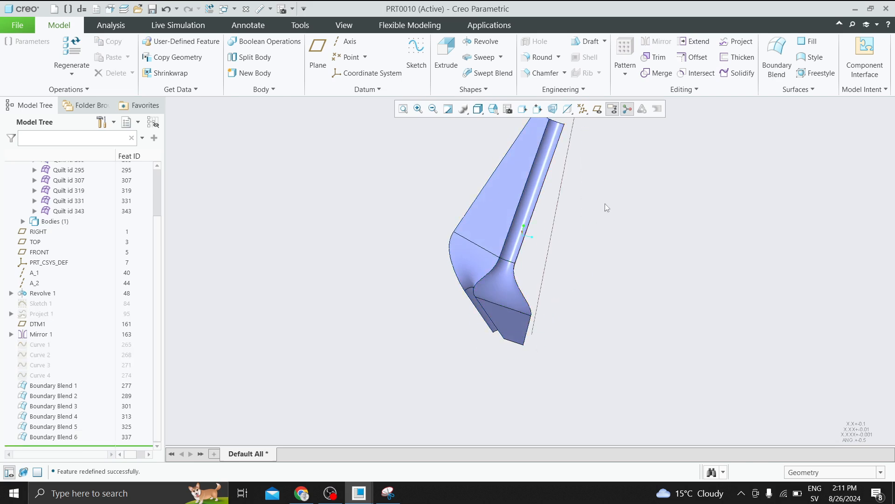
click(584, 110)
click(584, 137)
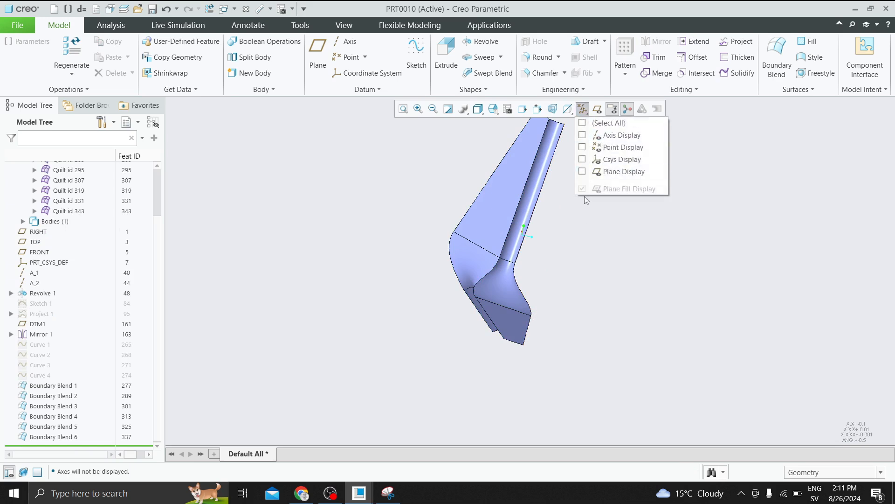
click(582, 136)
- Merge the six boundary blend quilts into one, starting with the upper flat surface
middle_drag(583, 235, 614, 258)
scroll(545, 279, up, 1)
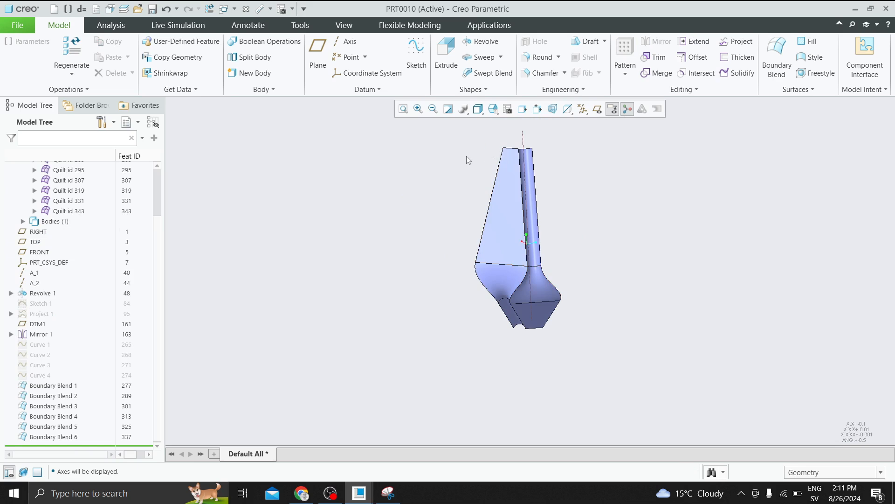
click(657, 73)
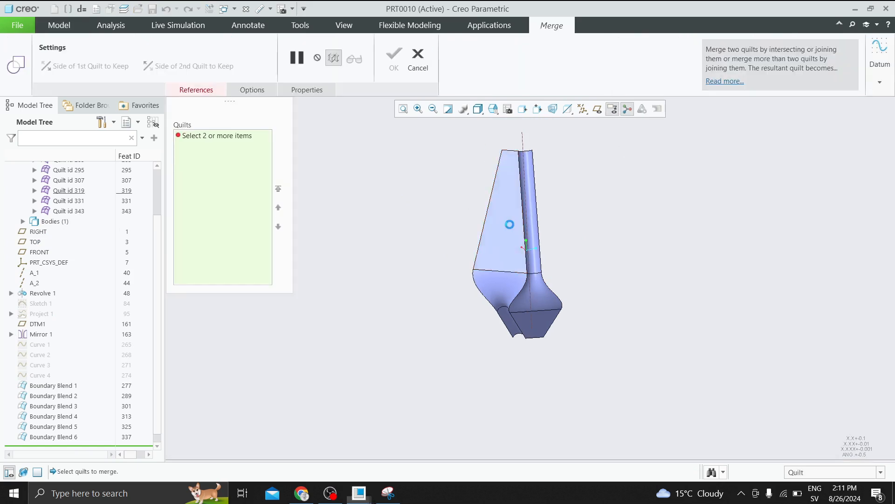
click(510, 225)
click(242, 146)
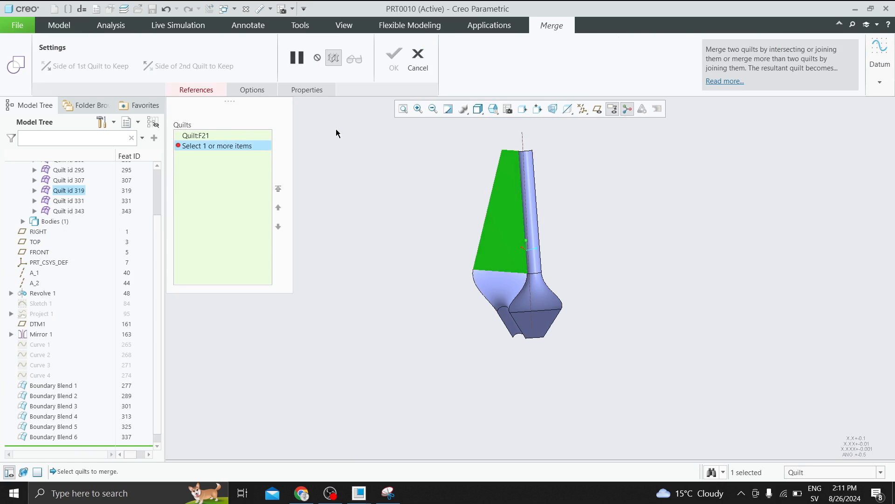
click(500, 288)
ctrl+click(537, 323)
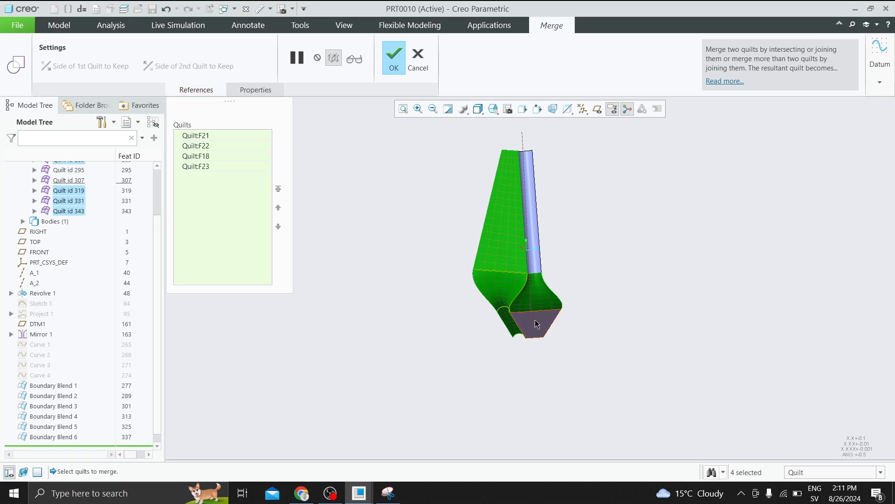
ctrl+click(535, 237)
click(394, 58)
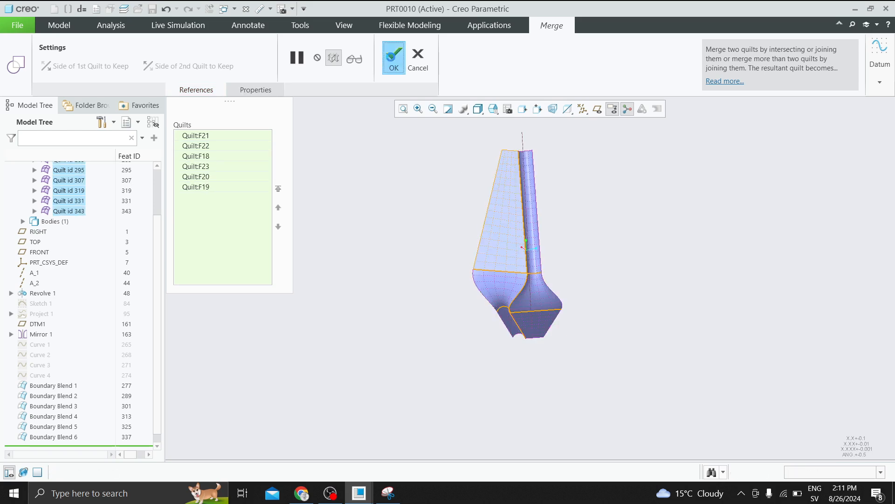
click(540, 169)
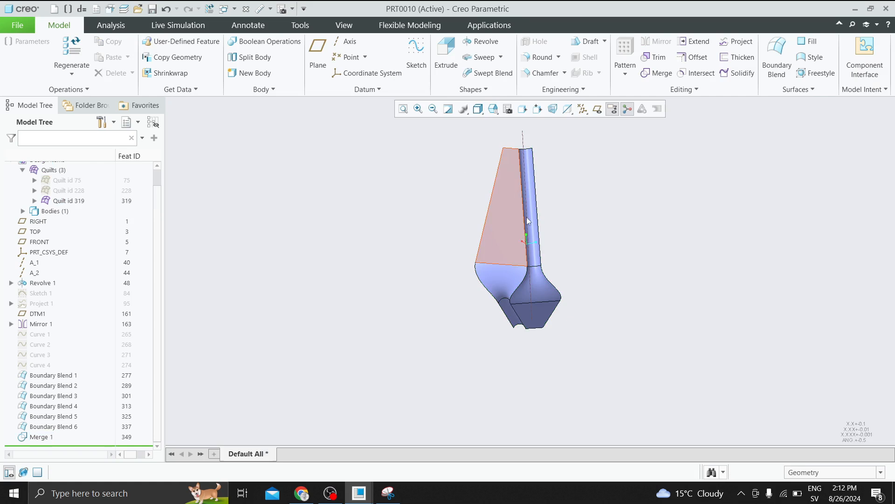
- Create an axis geometry pattern of the merged quilt about A_1 with 8 members over a 360° angular extent
click(881, 473)
click(801, 416)
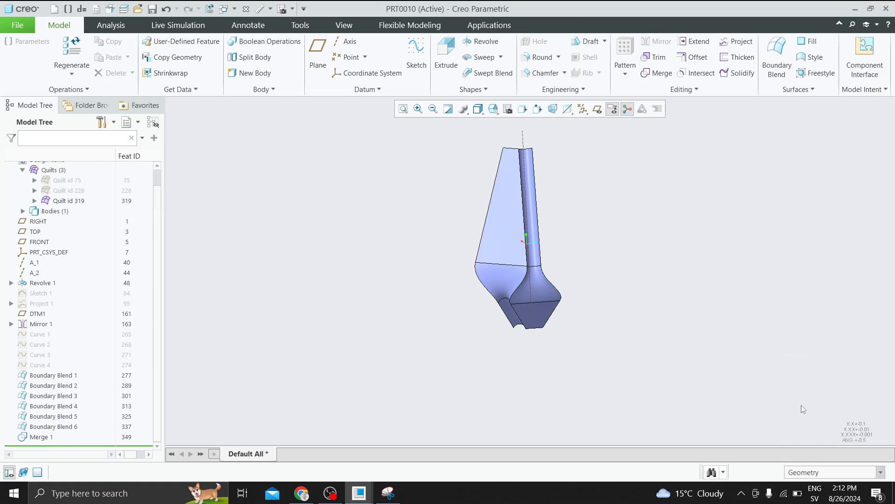
click(500, 216)
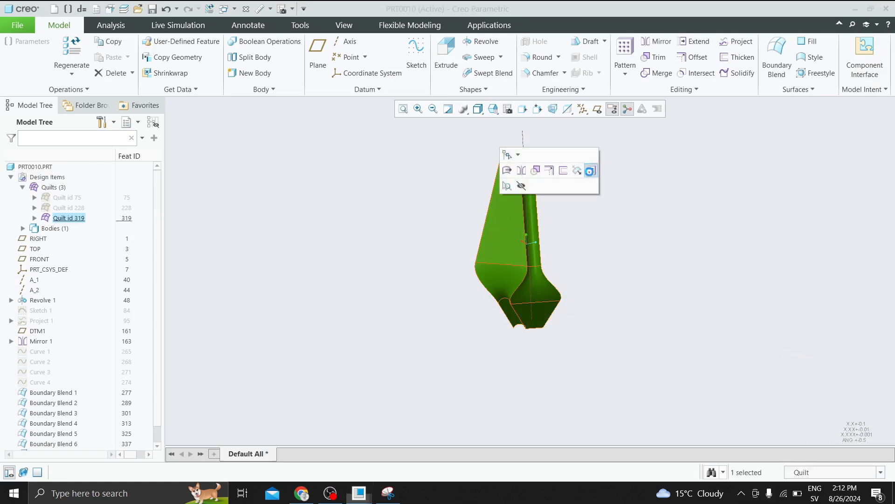
click(591, 170)
click(70, 67)
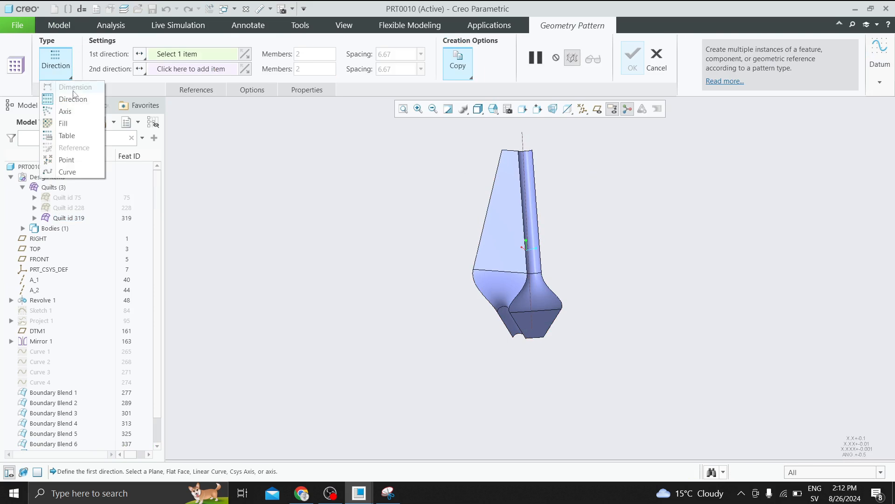
click(56, 111)
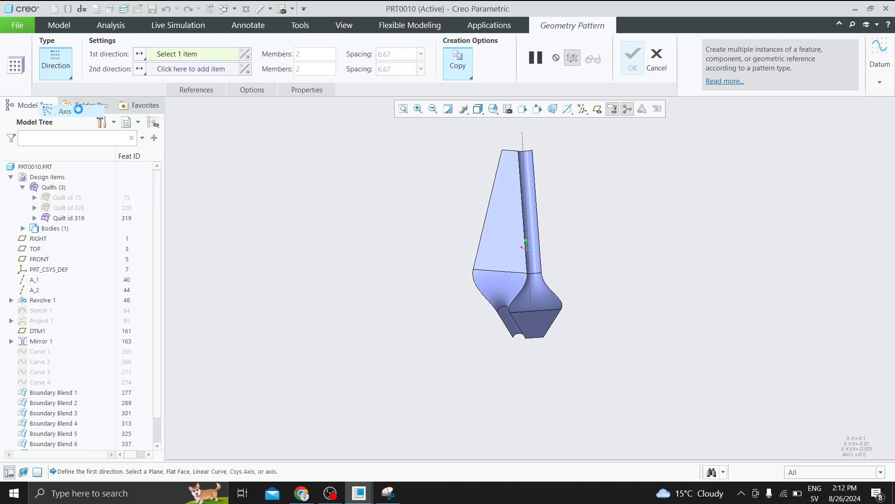
click(523, 145)
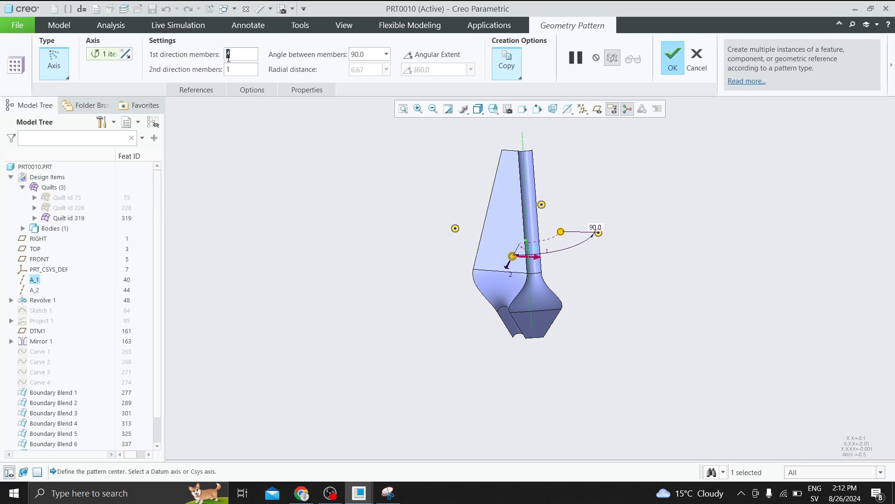
text(8)
click(434, 54)
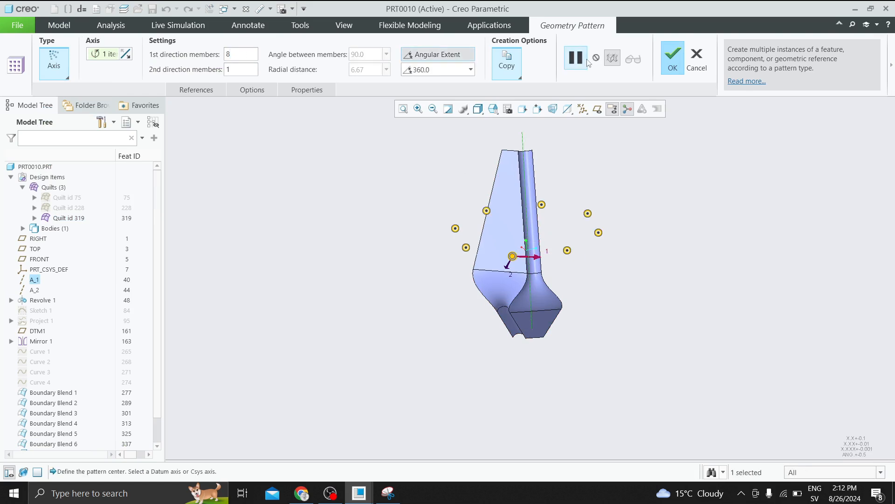
click(676, 65)
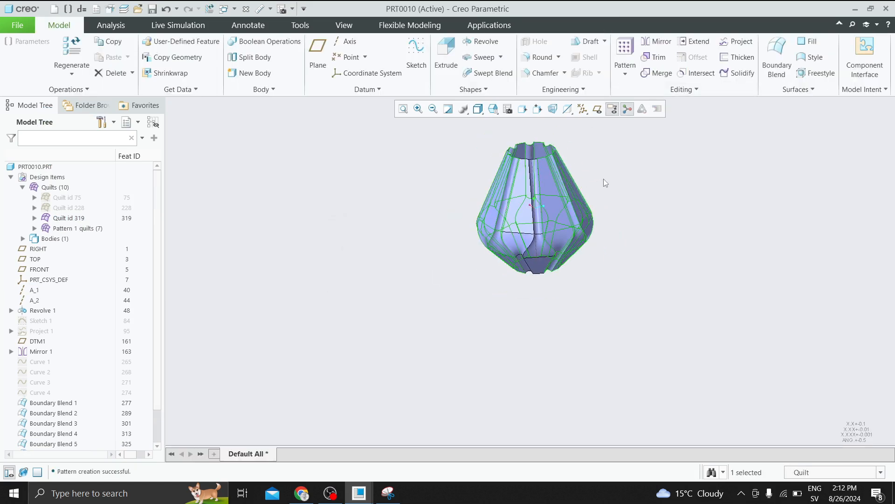
- Merge the original quilt and all the patterned quilts into a single quilt
scroll(596, 153, up, 3)
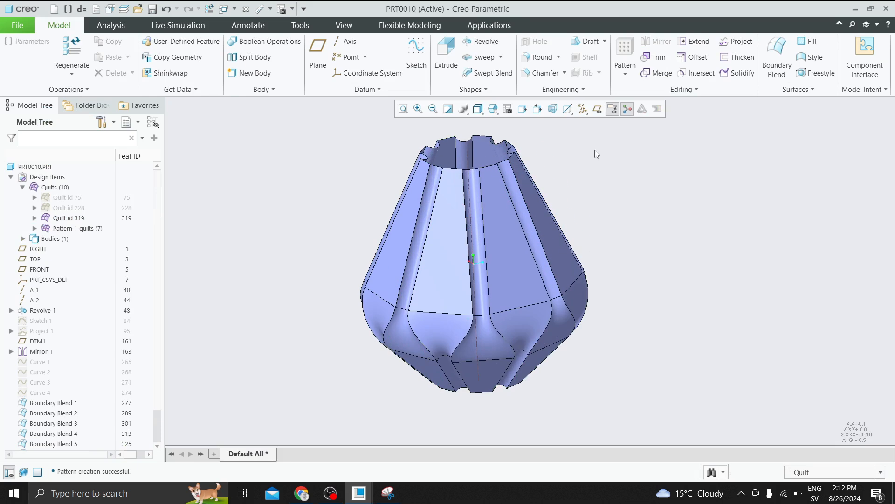
click(657, 73)
scroll(648, 209, down, 2)
drag(426, 119, 759, 352)
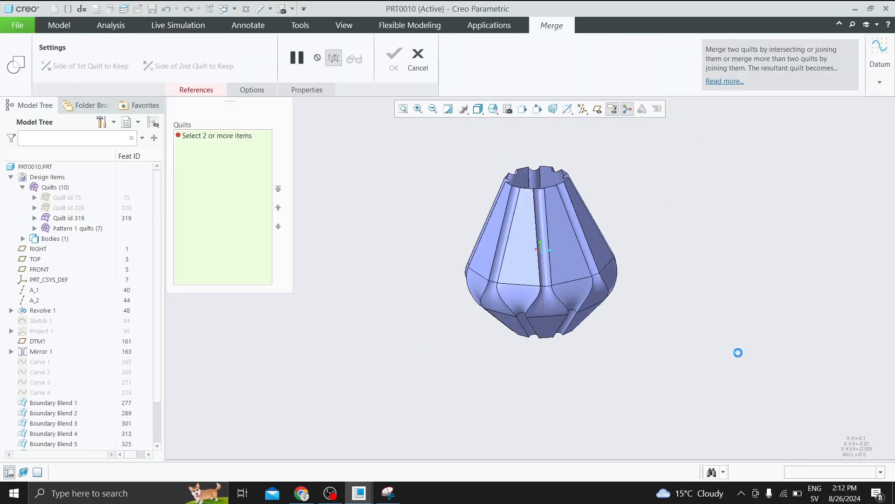
click(394, 60)
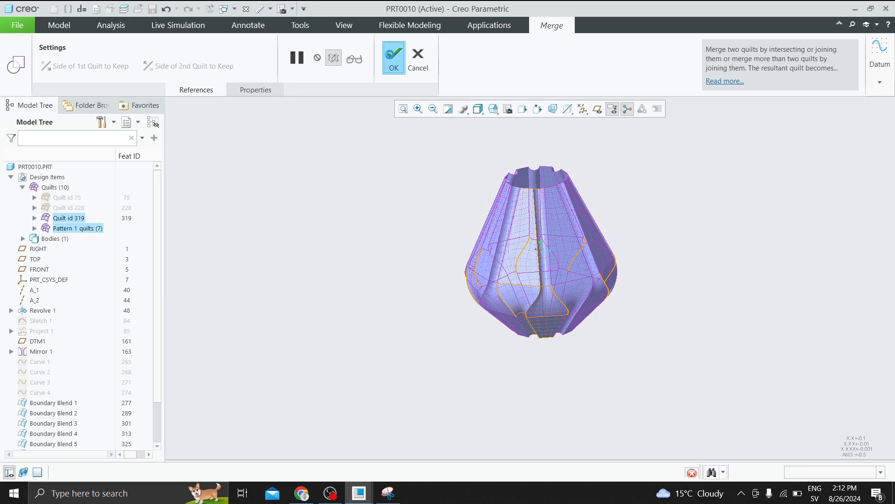
middle_drag(667, 160, 456, 166)
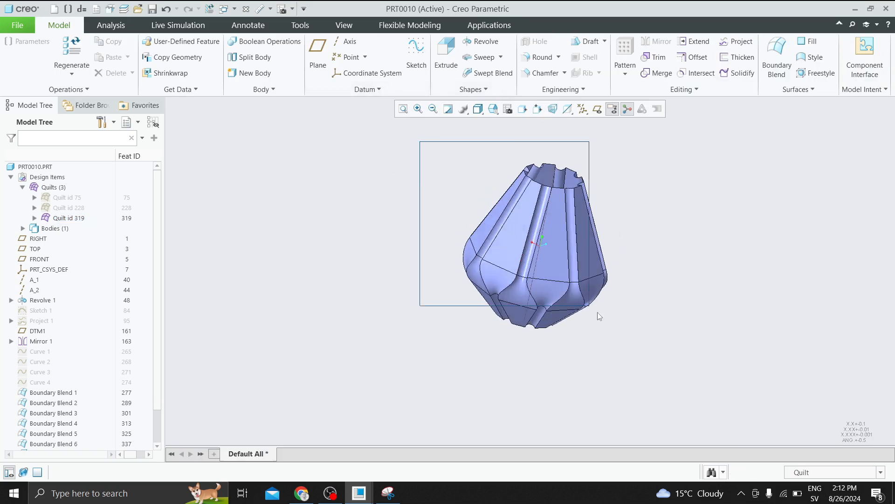
- Apply a silver metal appearance from the std-metals library to the merged quilt and set the selection filter to Geometry
drag(599, 316, 603, 320)
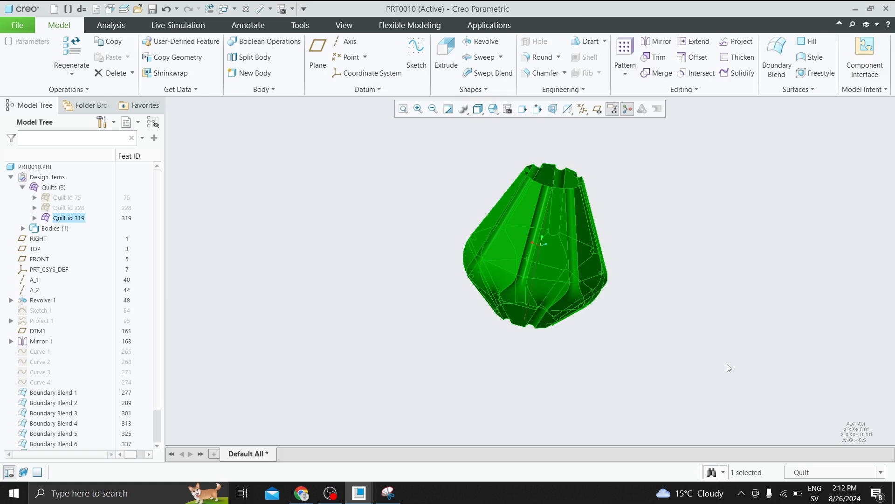
click(332, 28)
click(119, 73)
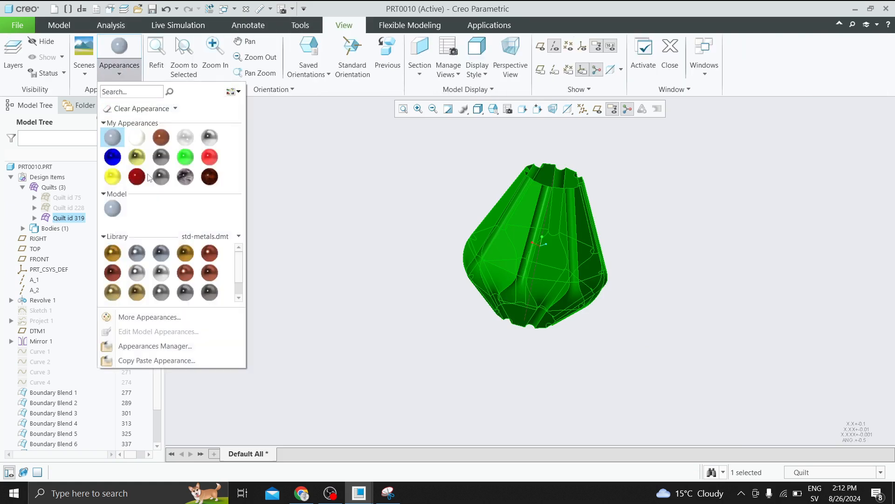
click(161, 272)
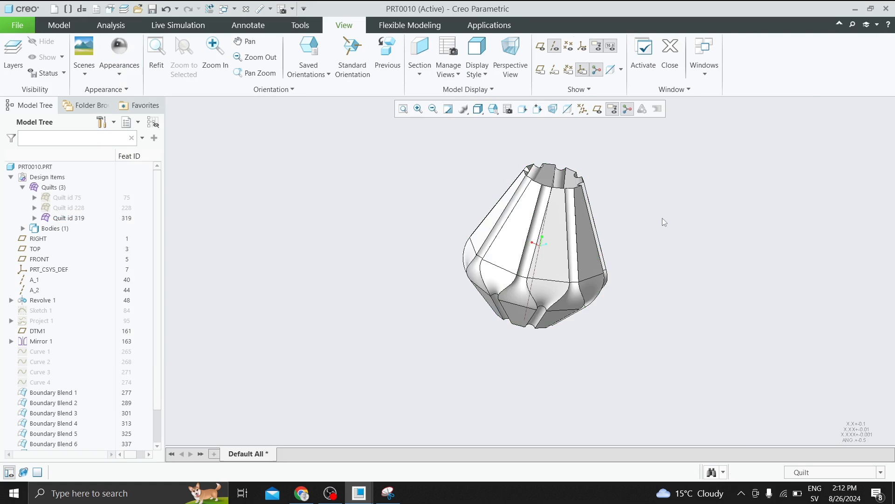
middle_drag(662, 217, 720, 312)
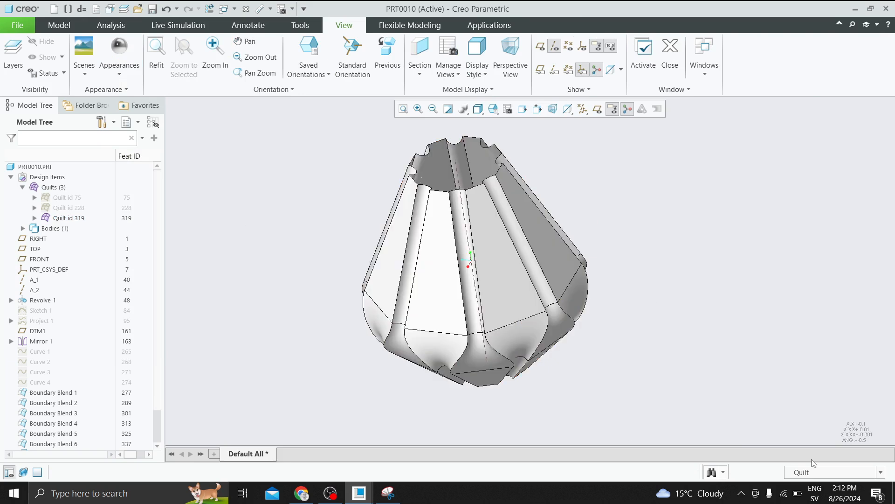
click(811, 472)
click(806, 355)
- Switch to the PRT0009 part and examine the definition of Boundary Blend 1
click(358, 492)
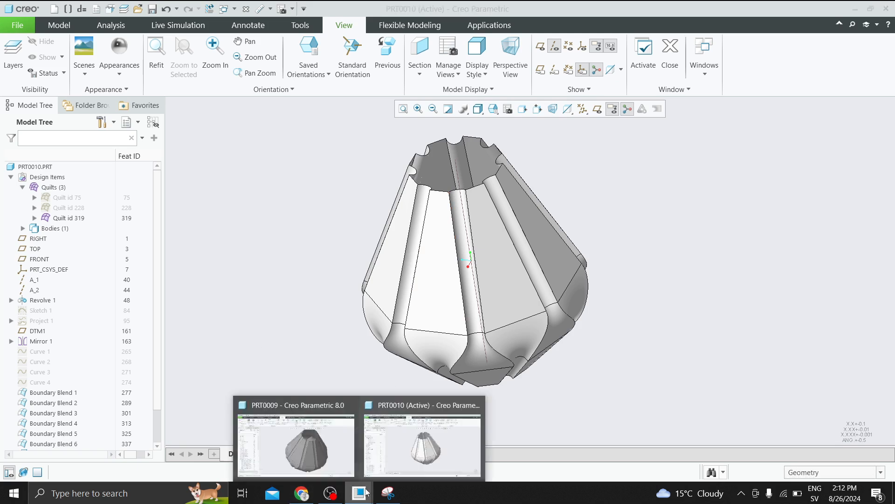
click(287, 453)
scroll(450, 306, down, 3)
mouse_move(442, 310)
middle_down()
mouse_move(505, 306)
mouse_move(459, 325)
middle_up()
click(65, 295)
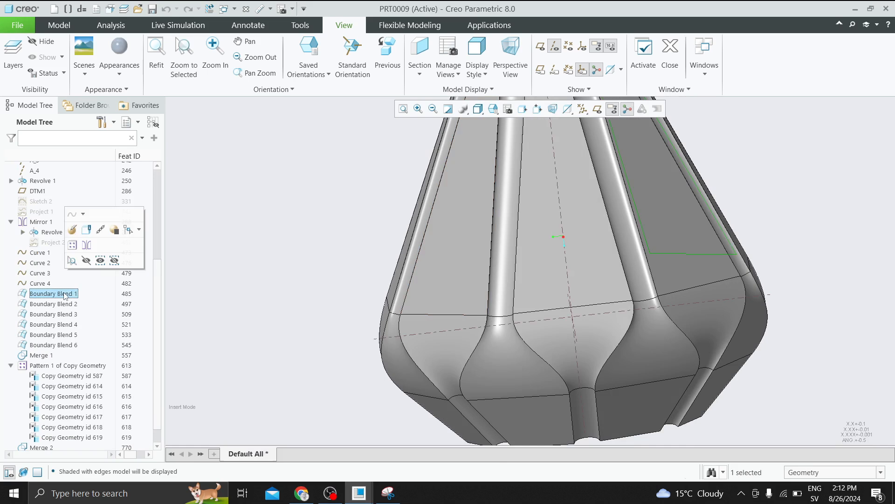
middle_drag(207, 315, 380, 305)
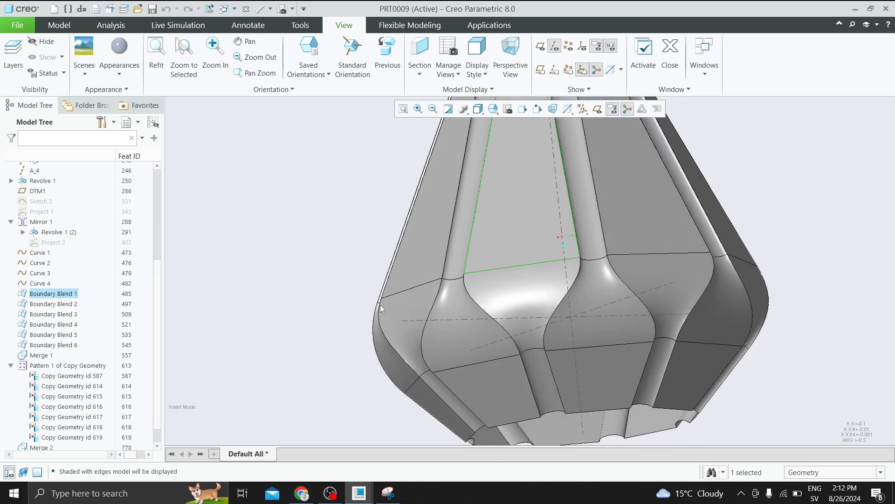
right_click(74, 298)
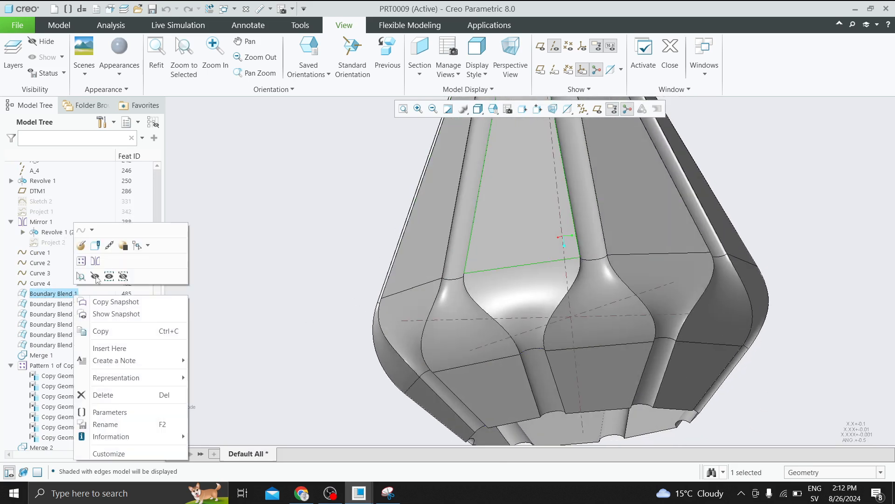
click(79, 247)
click(403, 107)
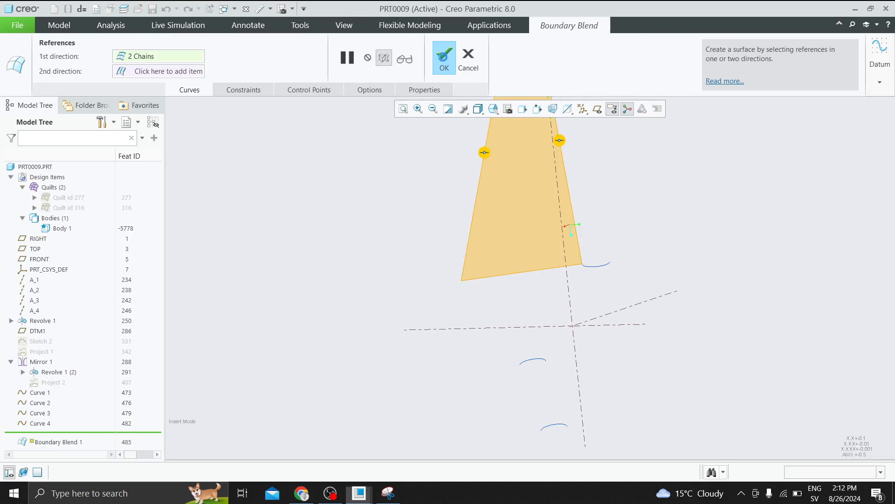
click(444, 57)
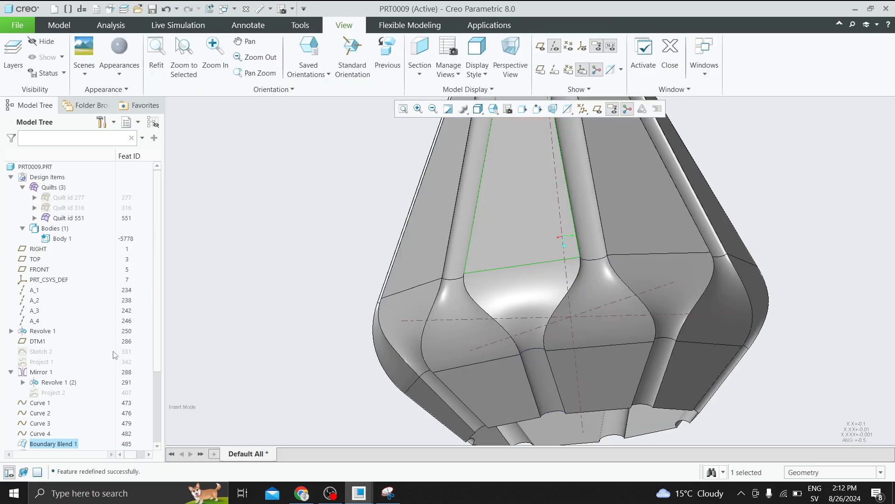
- Look through Boundary Blends 2 to 5 of PRT0009 and open the definition of Boundary Blend 5
scroll(80, 392, down, 3)
click(72, 355)
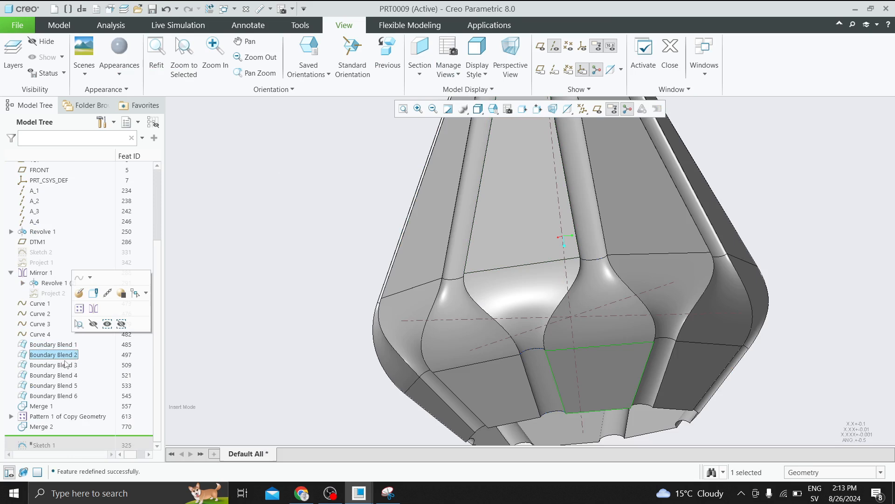
click(65, 365)
click(58, 376)
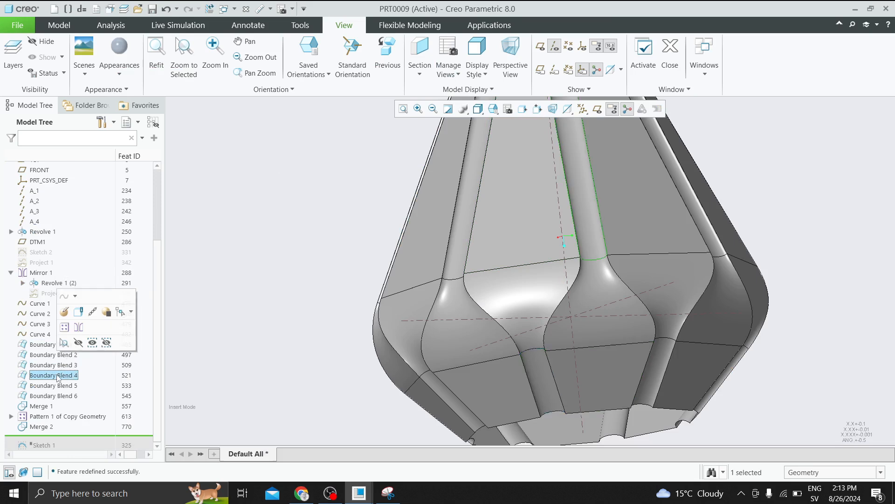
click(56, 386)
click(63, 318)
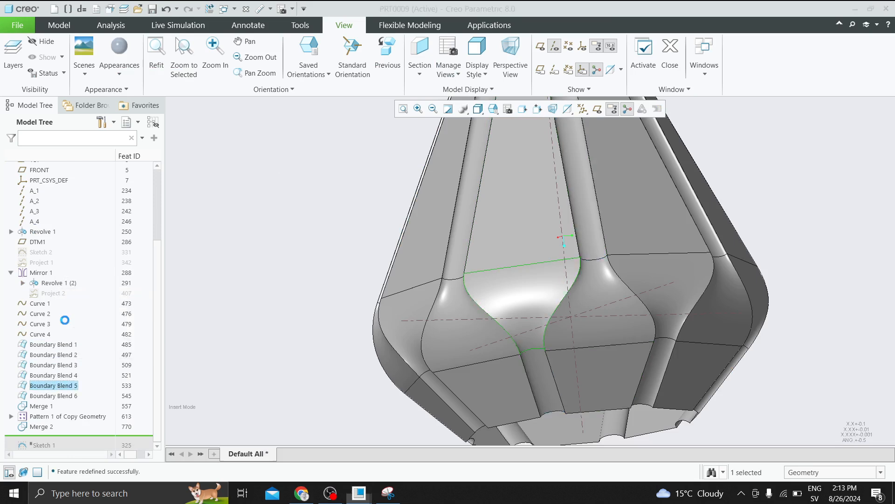
scroll(513, 311, up, 2)
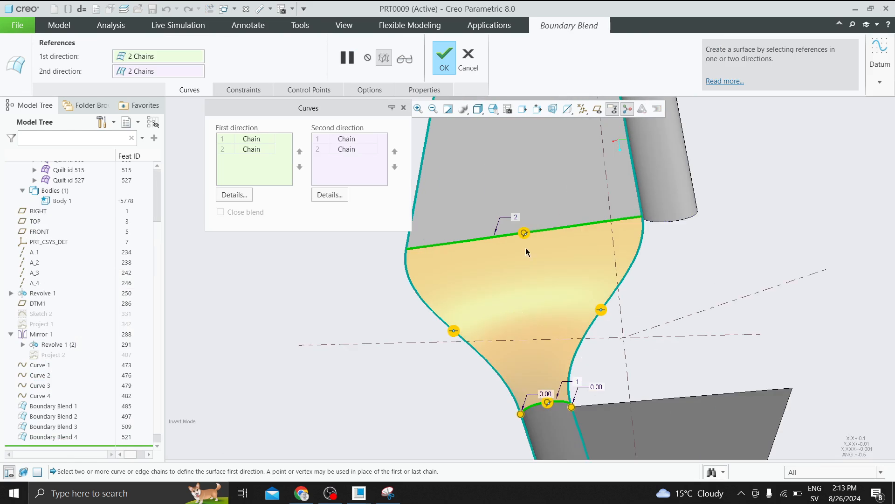
- Switch the upper edge condition of Boundary Blend 5 to Free and back to Tangent
right_click(525, 234)
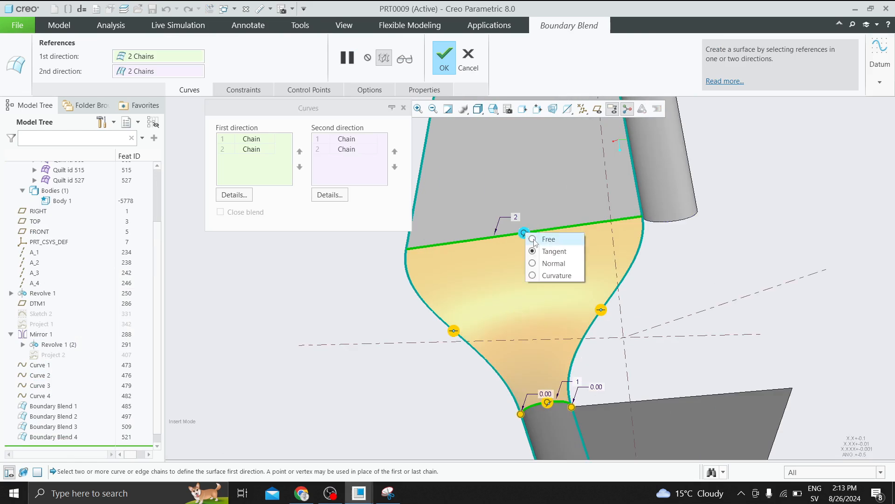
click(541, 239)
right_click(525, 234)
click(540, 256)
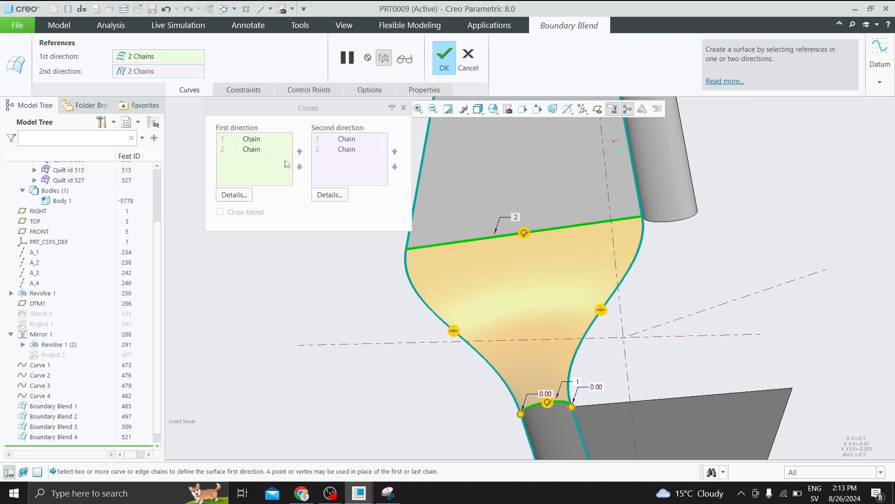
- Examine the boundary conditions and reference surfaces of Boundary Blend 5's first direction, and leave its definition without saving changes
click(260, 94)
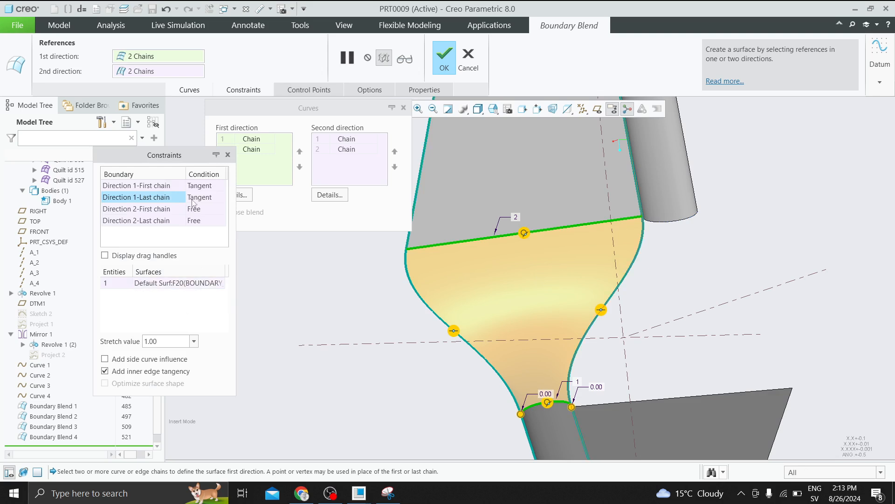
click(200, 186)
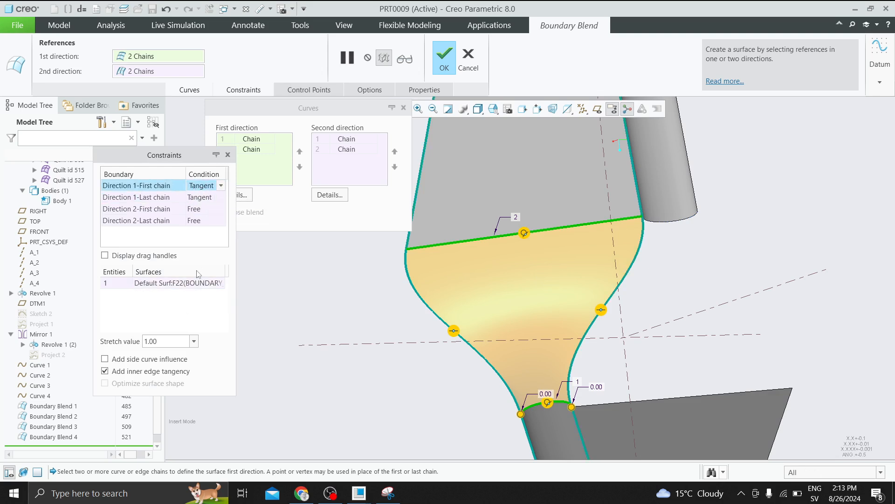
click(191, 284)
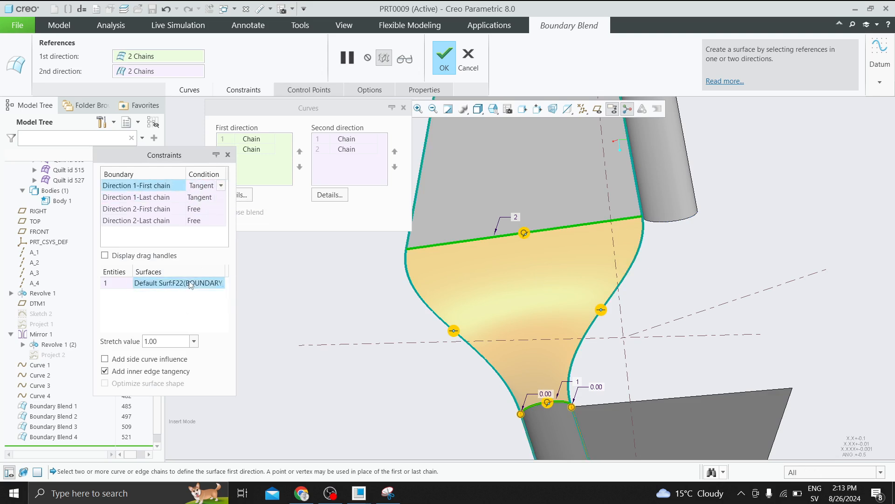
click(200, 198)
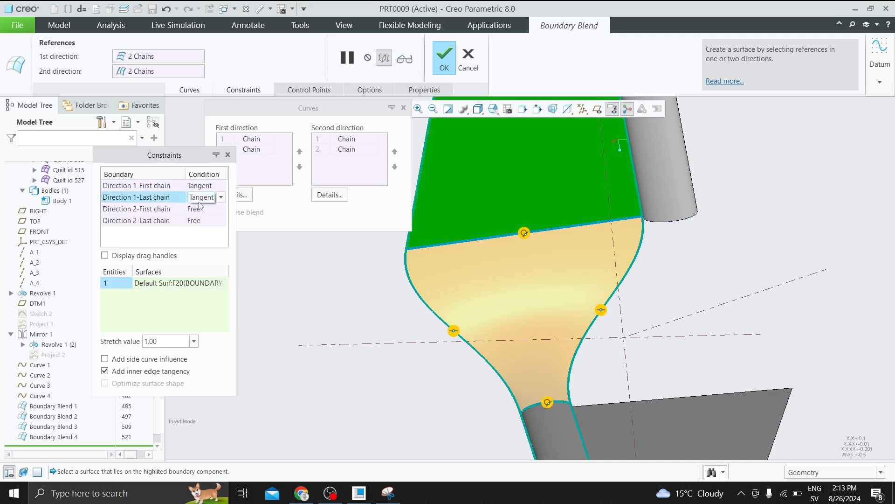
click(475, 70)
click(451, 268)
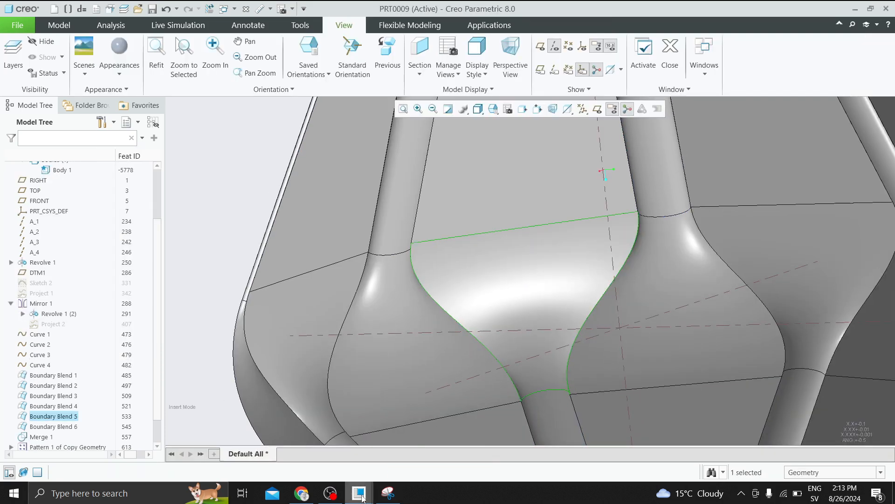
- Return to PRT0010 and roll the model back to just after Boundary Blend 6, before Merge 1
mouse_move(359, 493)
click(397, 450)
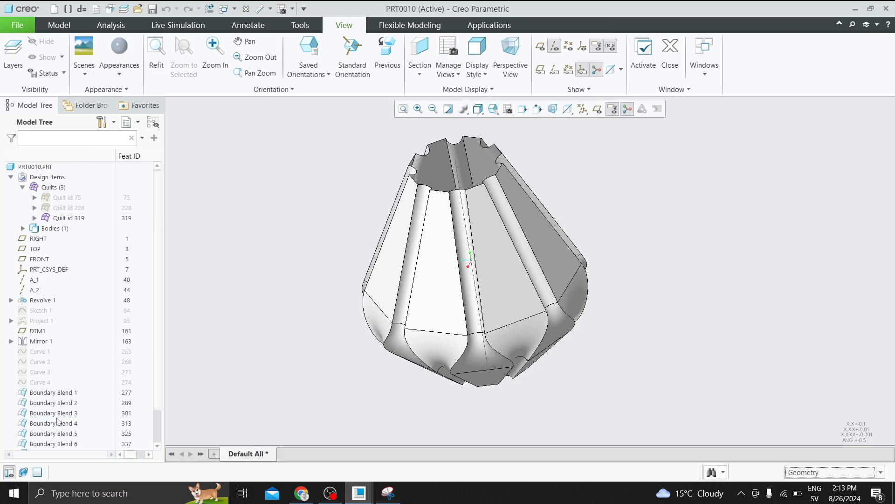
click(55, 434)
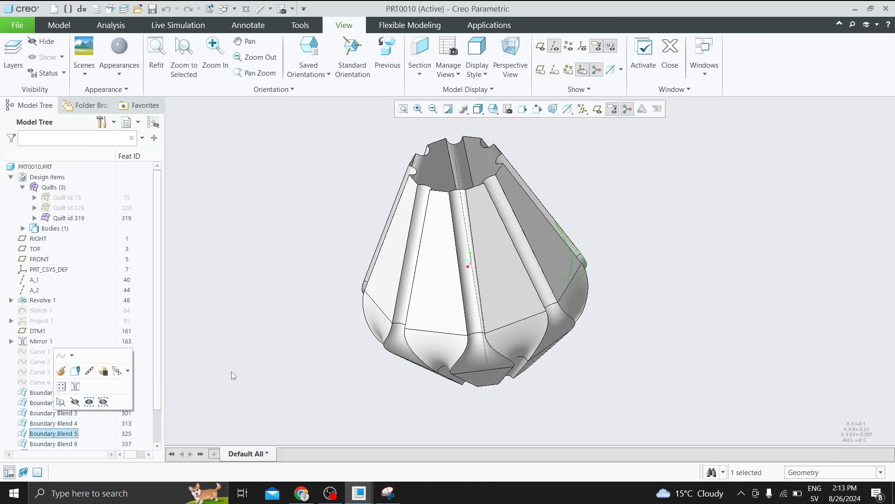
scroll(72, 419, down, 2)
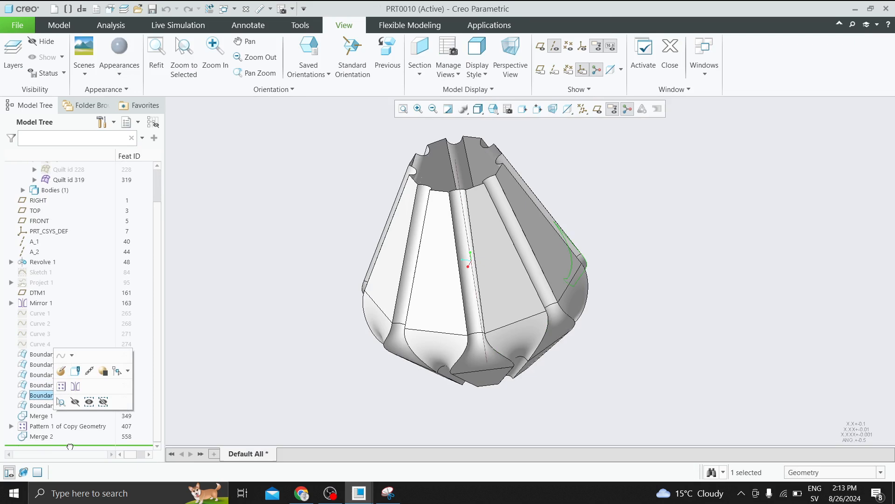
drag(69, 446, 73, 411)
middle_drag(304, 348, 364, 302)
scroll(155, 394, down, 3)
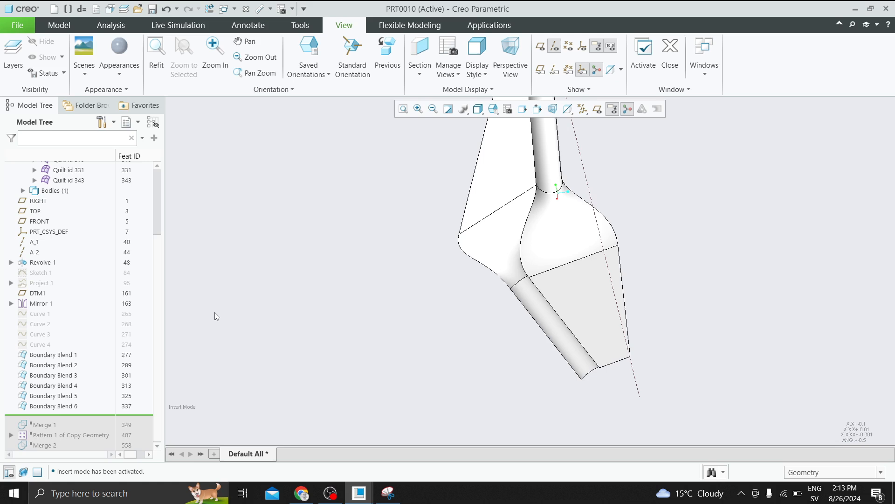
- Redefine Boundary Blend 6 with a Tangent condition on its lower edge, the last chain of direction 1
click(64, 407)
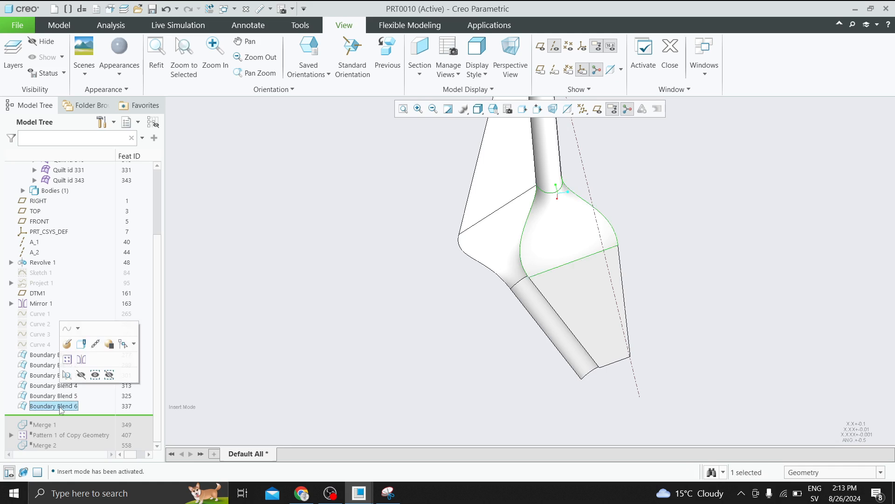
click(66, 344)
scroll(580, 266, down, 2)
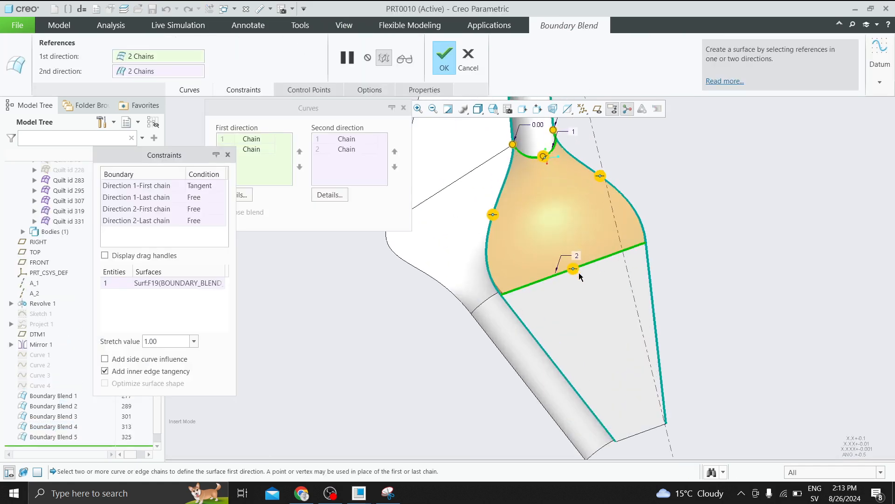
right_click(575, 273)
click(591, 289)
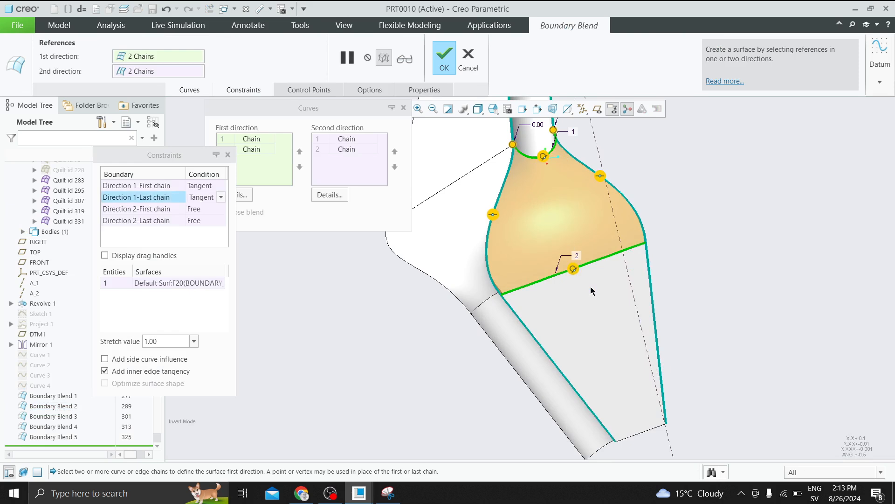
click(206, 187)
click(202, 196)
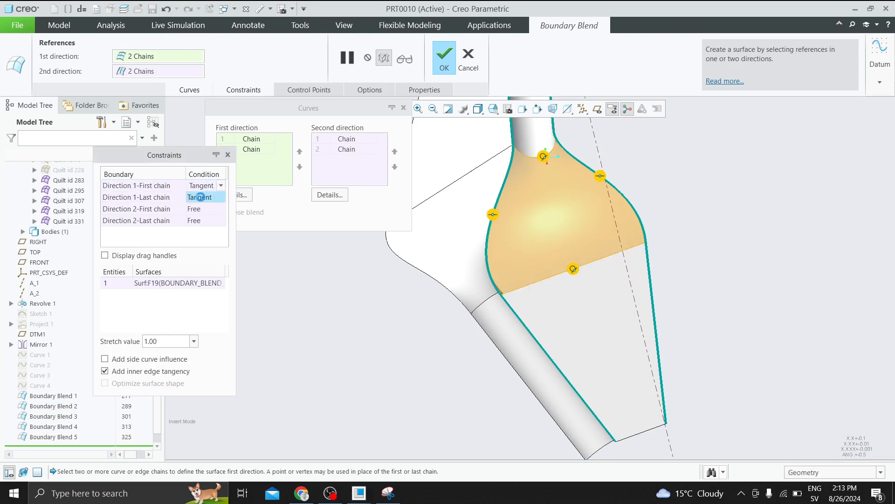
scroll(467, 247, up, 2)
scroll(549, 194, down, 1)
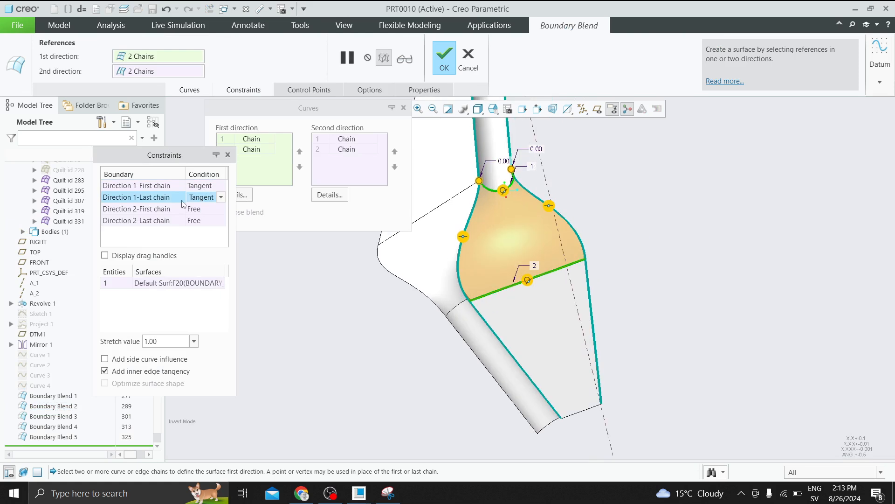
- Try to redefine Boundary Blend 6 with its lower edge reset to Free, then Tangent, referencing the adjoining flat lower surface
right_click(528, 281)
click(551, 287)
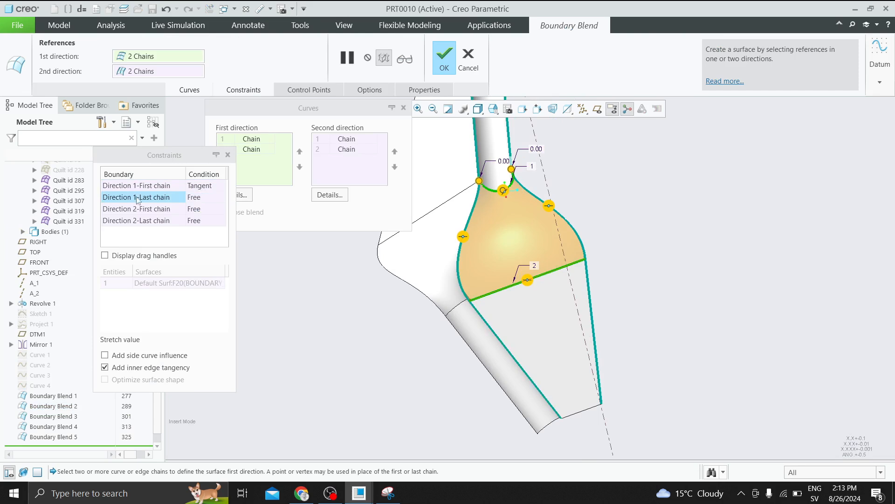
click(202, 203)
click(209, 200)
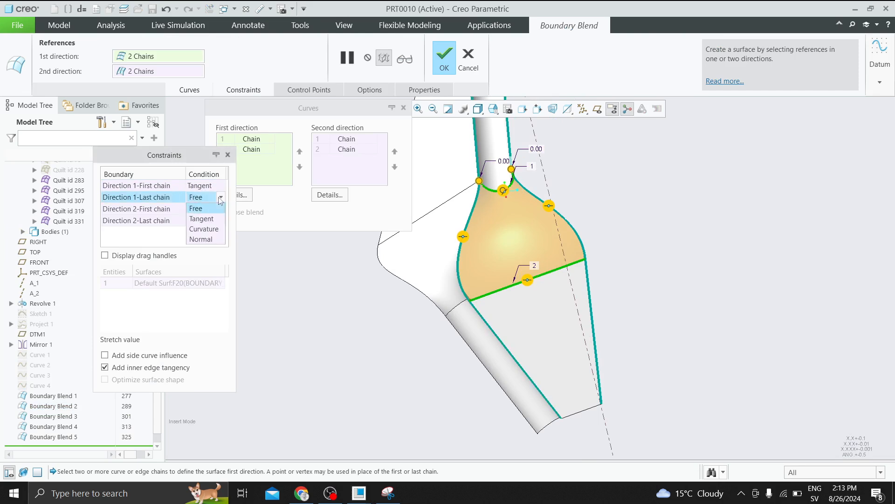
click(213, 218)
click(184, 284)
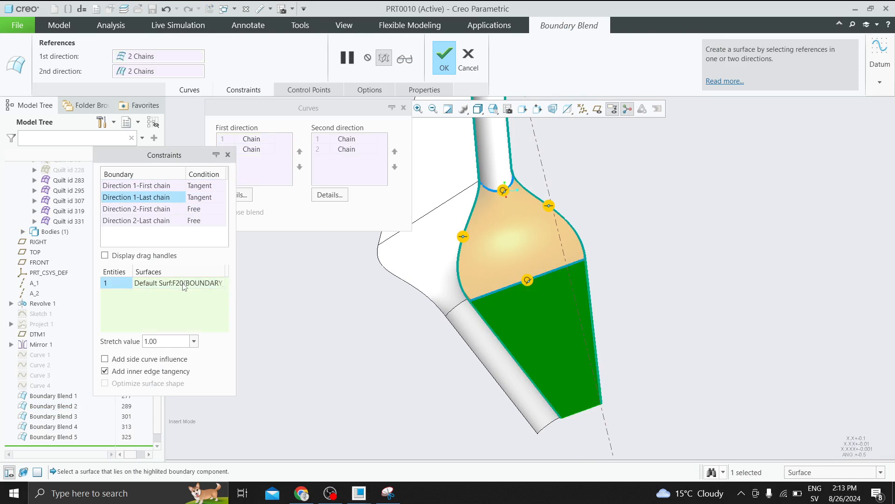
click(551, 309)
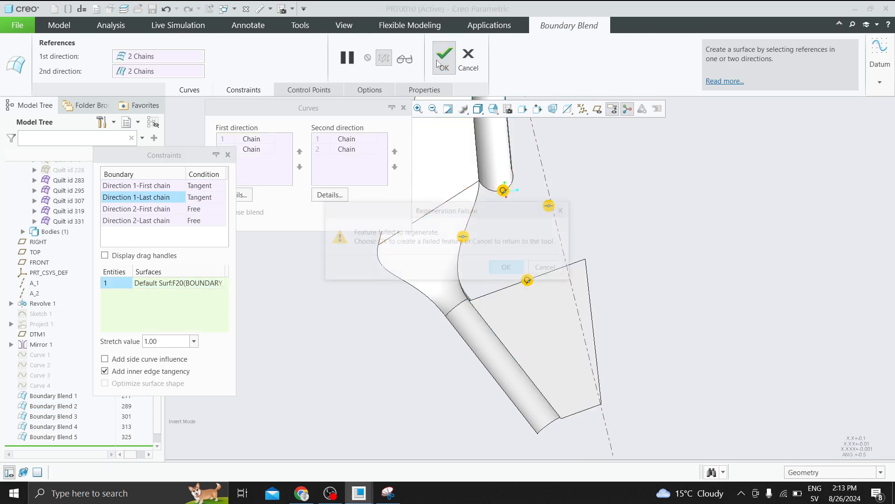
click(548, 269)
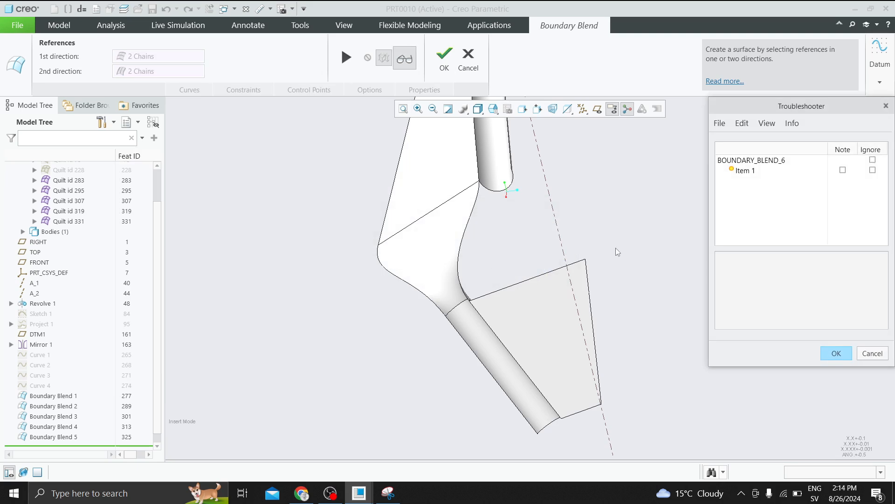
click(836, 354)
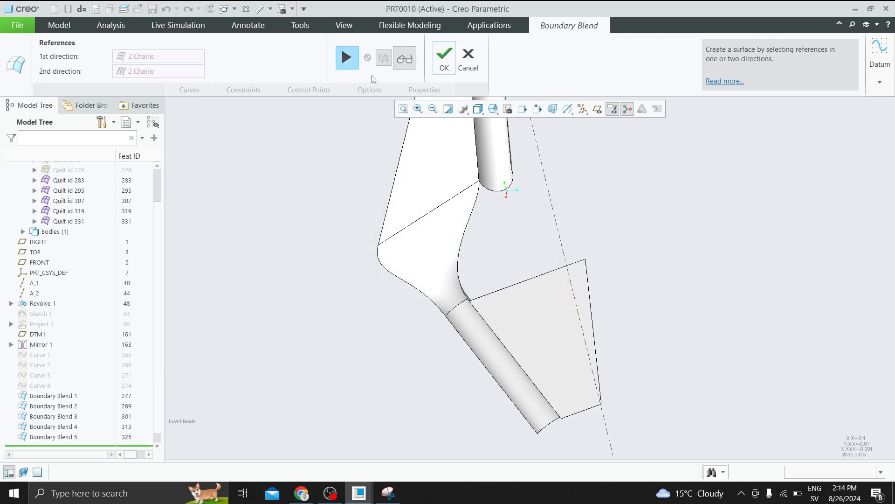
- Resume the Boundary Blend 6 definition, set its lower edge condition to Free, and discard the redefinition
click(351, 60)
right_click(529, 284)
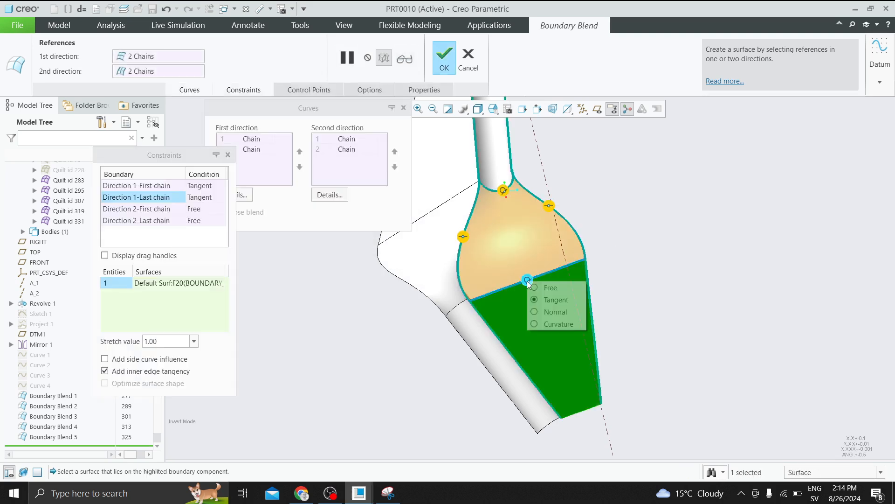
click(543, 287)
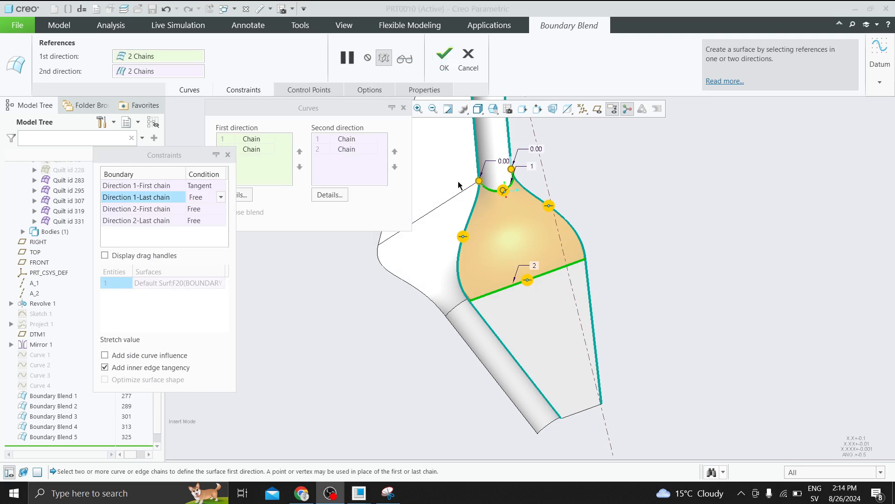
click(468, 57)
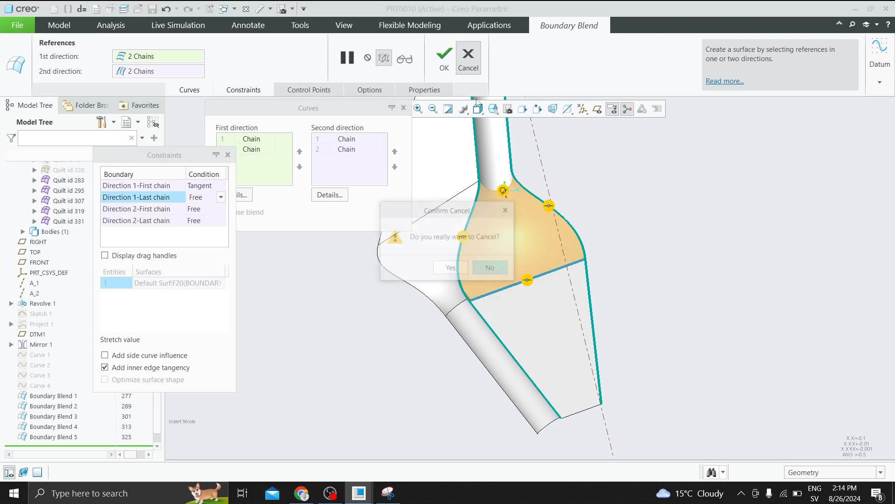
click(446, 269)
- Roll the model forward past Merge 2, the last feature, to regenerate the merges and the copy-geometry pattern, and view the complete body
scroll(465, 255, up, 2)
click(586, 231)
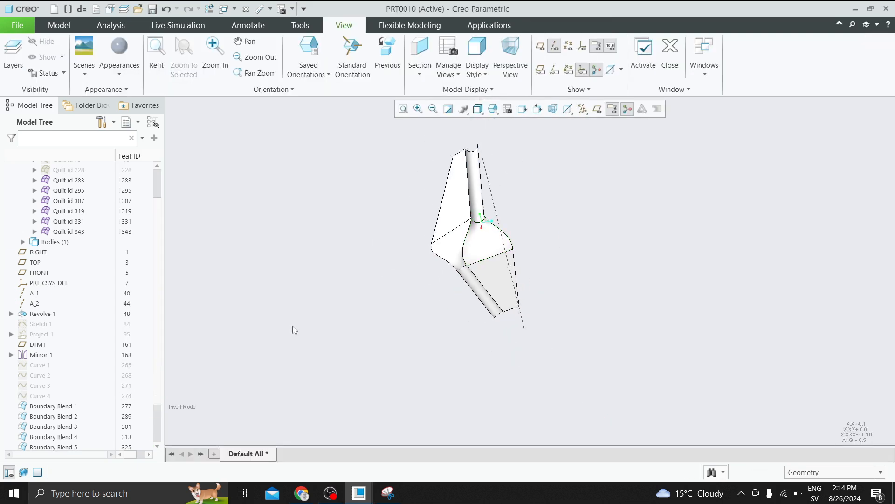
scroll(161, 401, down, 2)
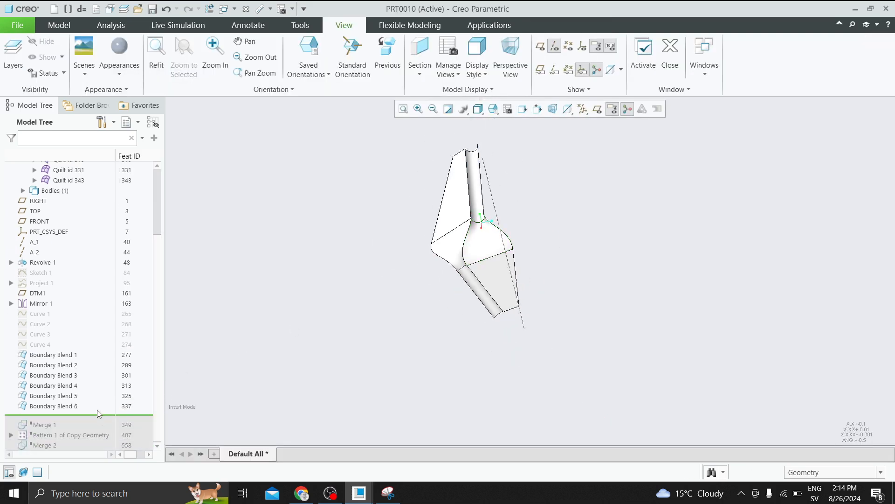
drag(98, 442, 98, 448)
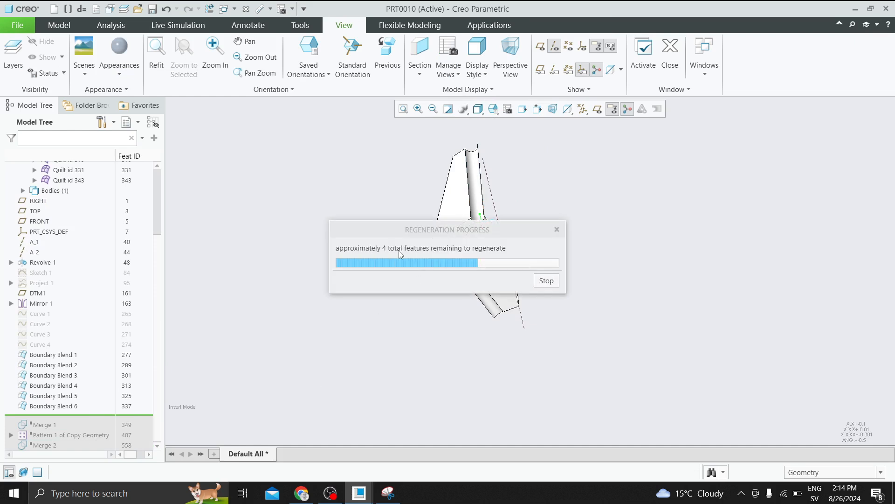
middle_drag(464, 258, 334, 291)
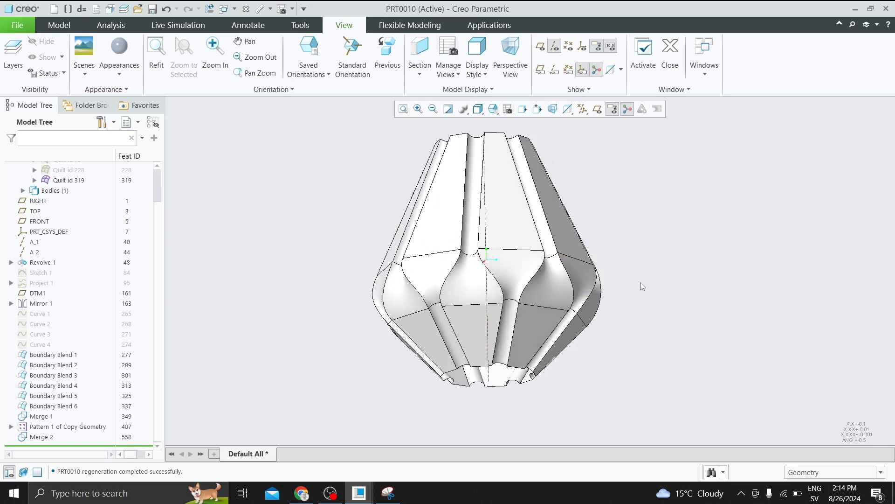